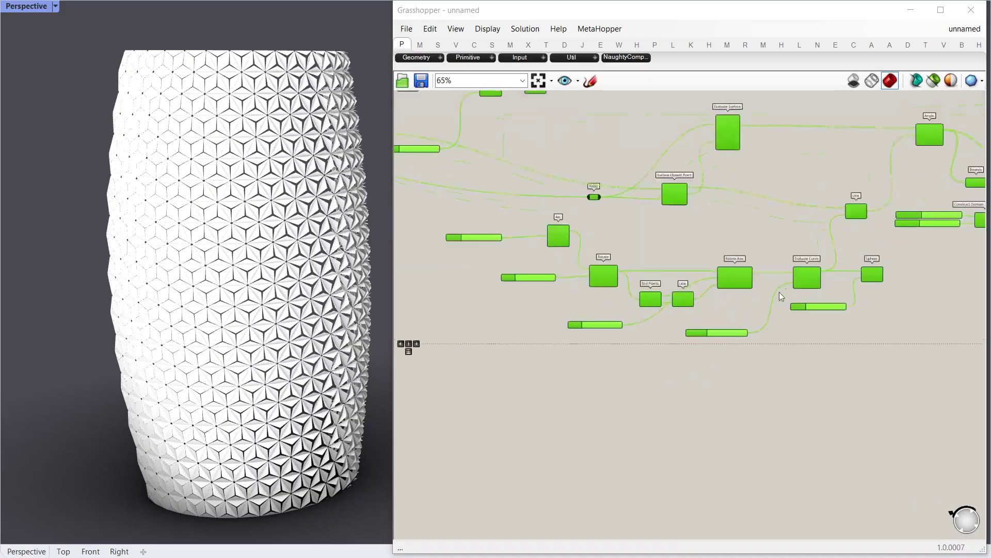
pyautogui.scroll(5, 779, 293)
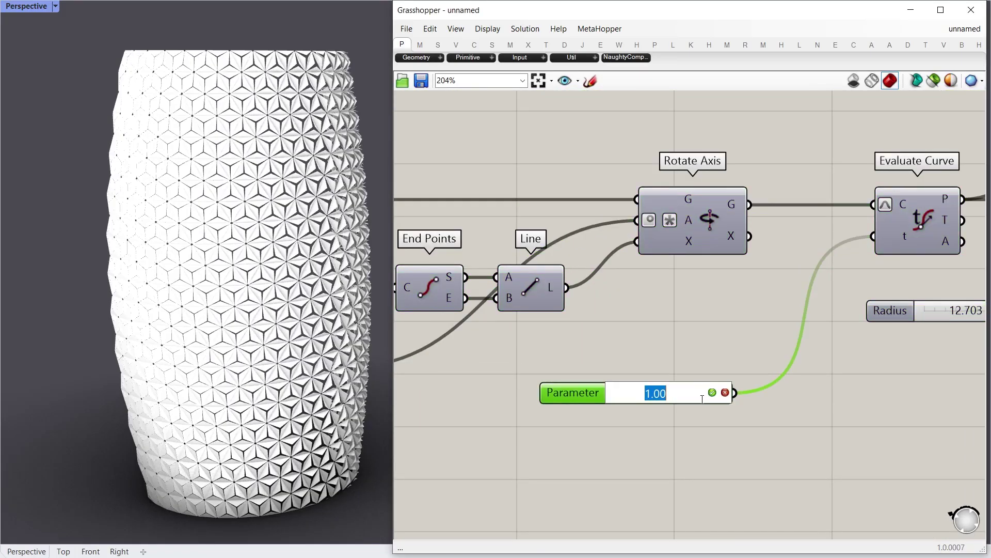
pyautogui.moveTo(315, 365); pyautogui.dragTo(165, 313, button='right')
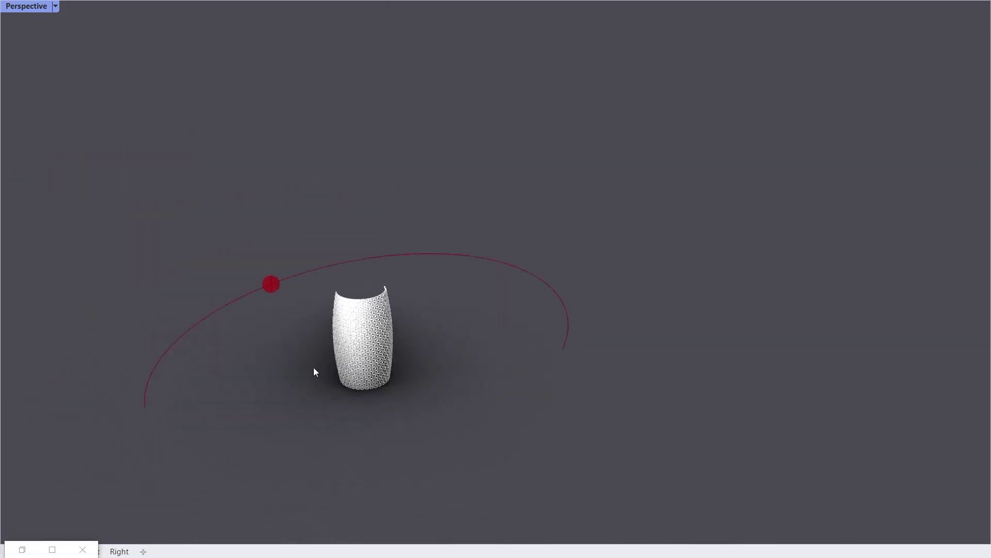
pyautogui.moveTo(315, 369); pyautogui.dragTo(504, 333, button='right')
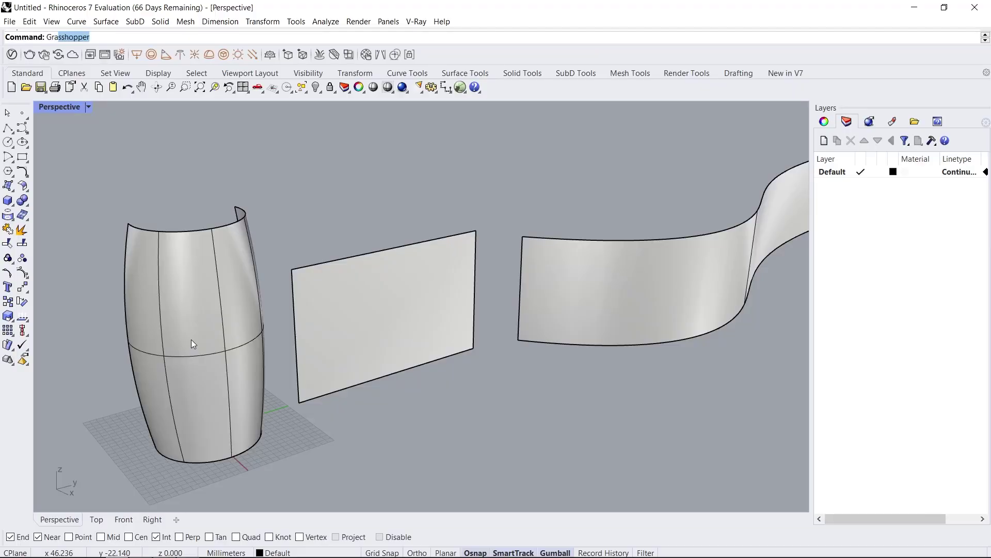
# Step: Open Grasshopper and add a Surface parameter that references the curved barrel-shaped surface from the Rhino scene
pyautogui.press('Return')
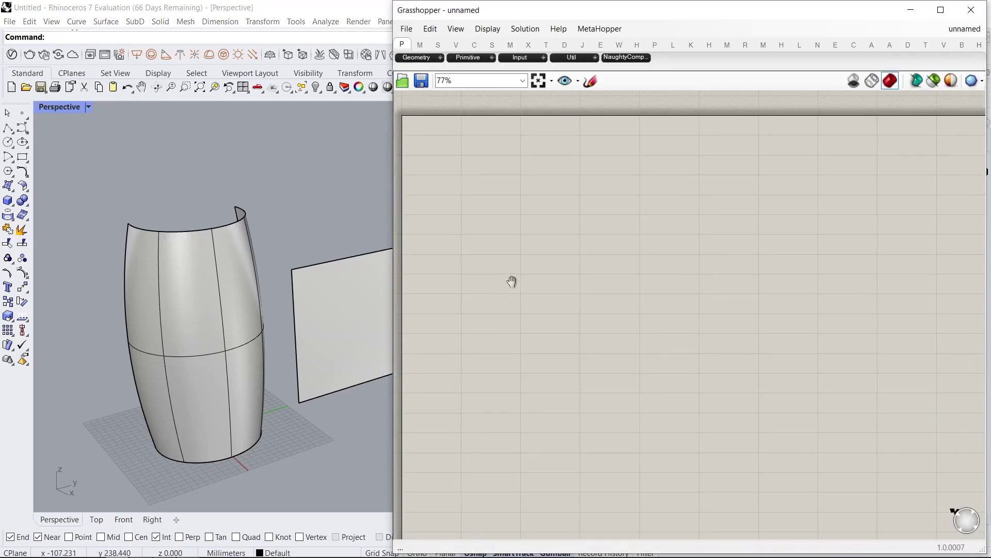
pyautogui.doubleClick(506, 245)
pyautogui.write('srfac')
pyautogui.click(500, 230)
pyautogui.rightClick(506, 245)
pyautogui.click(547, 410)
pyautogui.click(159, 376)
# Step: Hide all the Rhino objects and switch the Perspective viewport to full-screen display
pyautogui.click(299, 464)
pyautogui.hotkey('ctrl', 'a')
pyautogui.hotkey('ctrl', 'h')
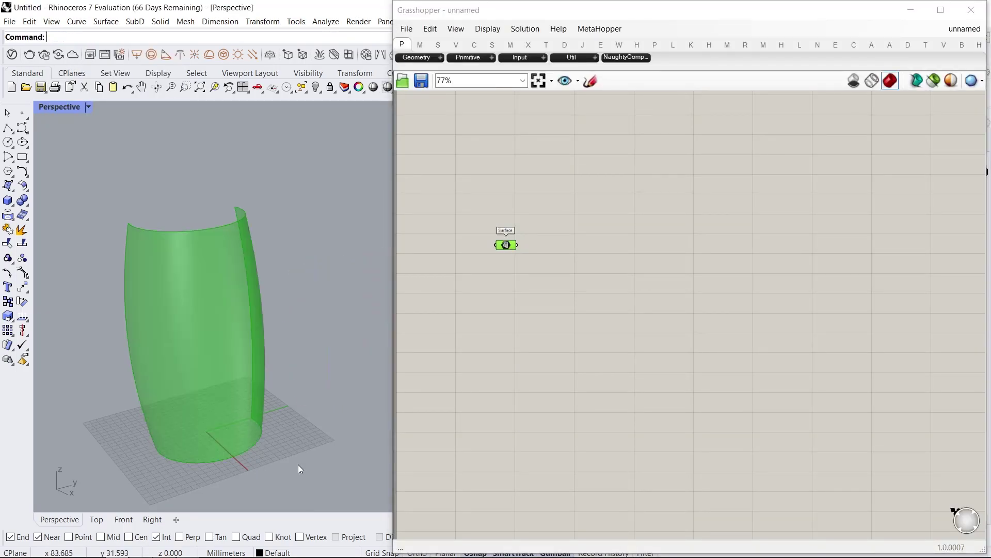
pyautogui.press('Return')
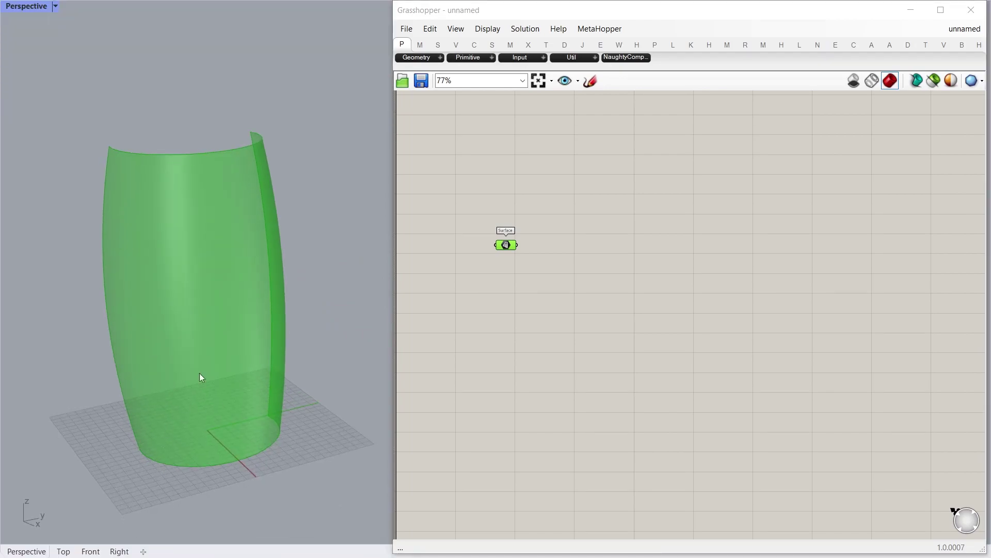
# Step: Add an Offset Surface component and connect the Surface parameter to its S input
pyautogui.click(571, 271)
pyautogui.scroll(3, 602, 248)
pyautogui.doubleClick(603, 246)
pyautogui.write('offse')
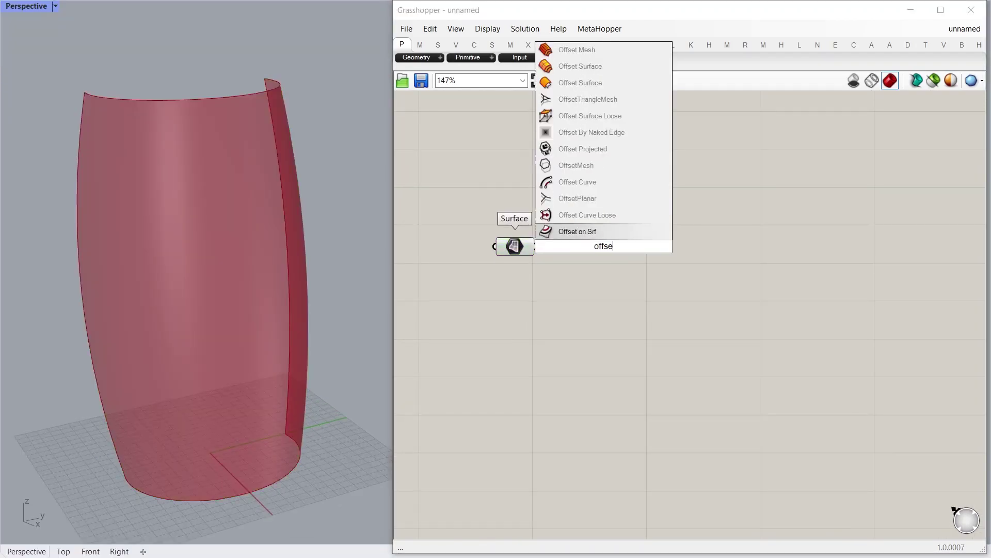
pyautogui.write('t surface')
pyautogui.press('Return')
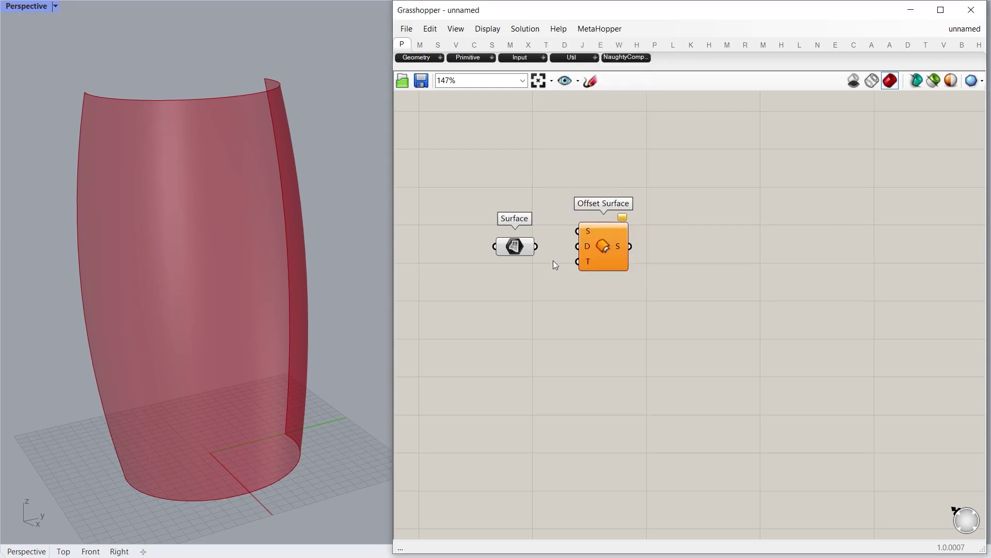
pyautogui.moveTo(568, 227); pyautogui.dragTo(578, 231)
pyautogui.moveTo(596, 246); pyautogui.dragTo(656, 261)
# Step: Add a 1.021 number slider, connect it to the offset's D input, and raise the distance to 2.004
pyautogui.moveTo(207, 135); pyautogui.dragTo(259, 277, button='right')
pyautogui.scroll(6, 258, 277)
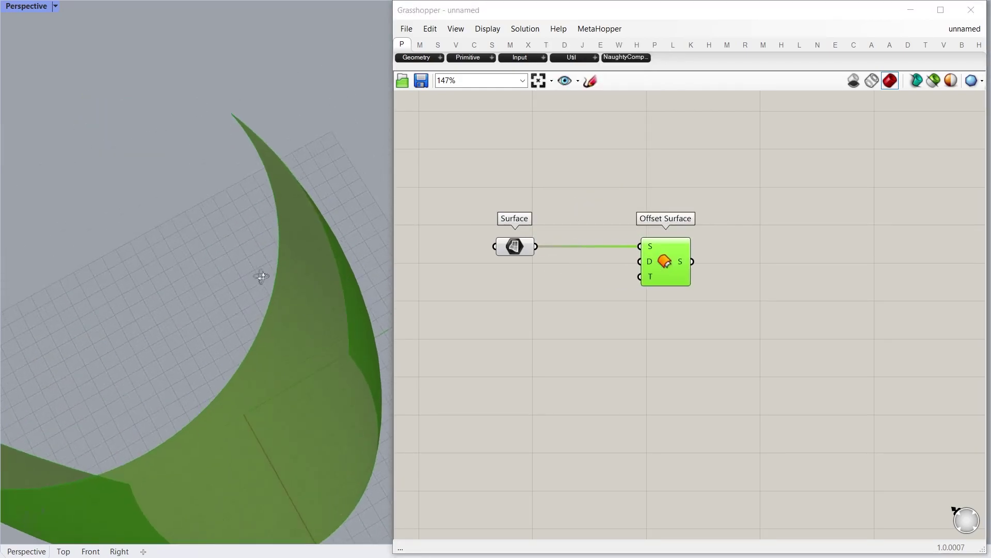
pyautogui.scroll(2, 532, 297)
pyautogui.doubleClick(534, 305)
pyautogui.write('1.021')
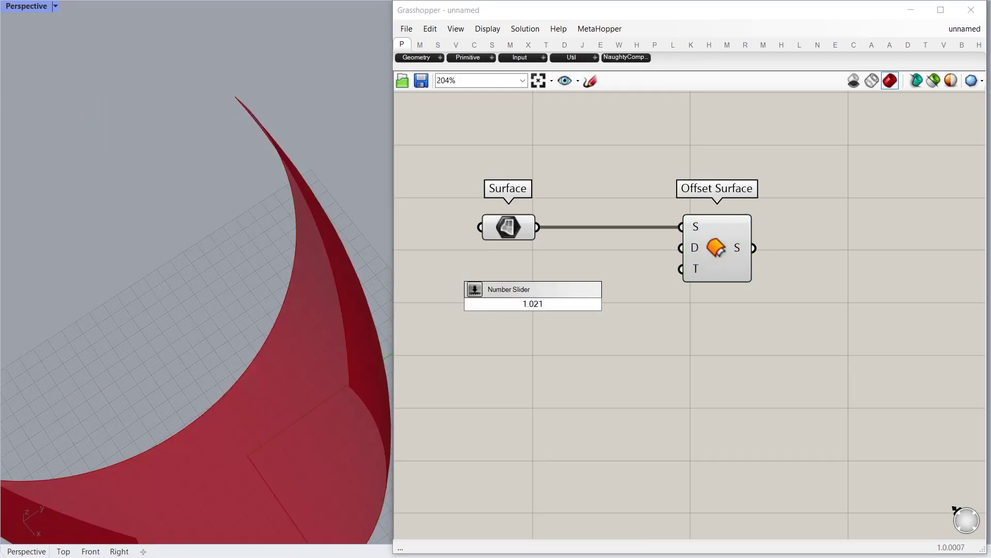
pyautogui.press('Return')
pyautogui.moveTo(685, 243); pyautogui.dragTo(687, 247)
pyautogui.moveTo(708, 248); pyautogui.dragTo(750, 248)
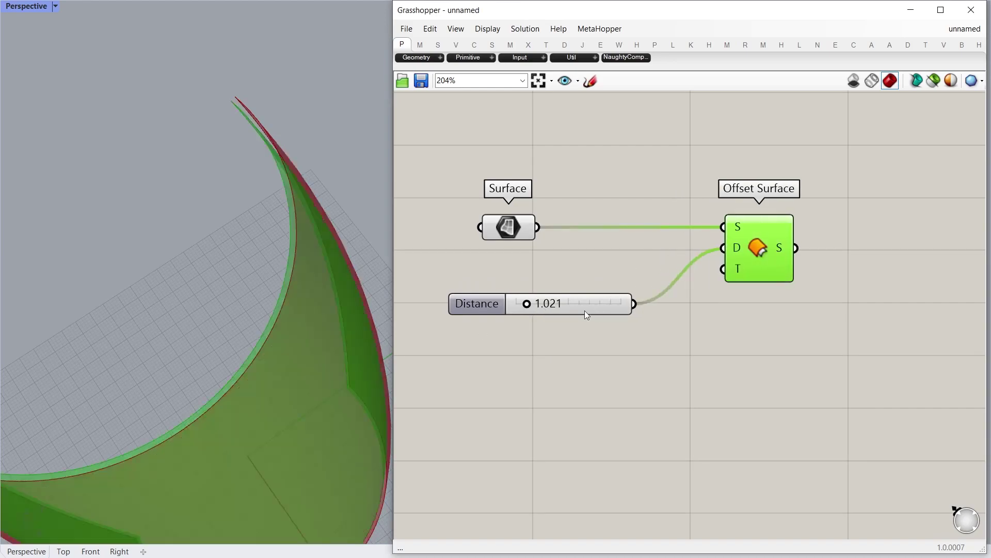
pyautogui.moveTo(530, 305); pyautogui.dragTo(538, 305)
# Step: Reverse the offset direction with an expression on the D input and set the distance to 2.201
pyautogui.rightClick(737, 248)
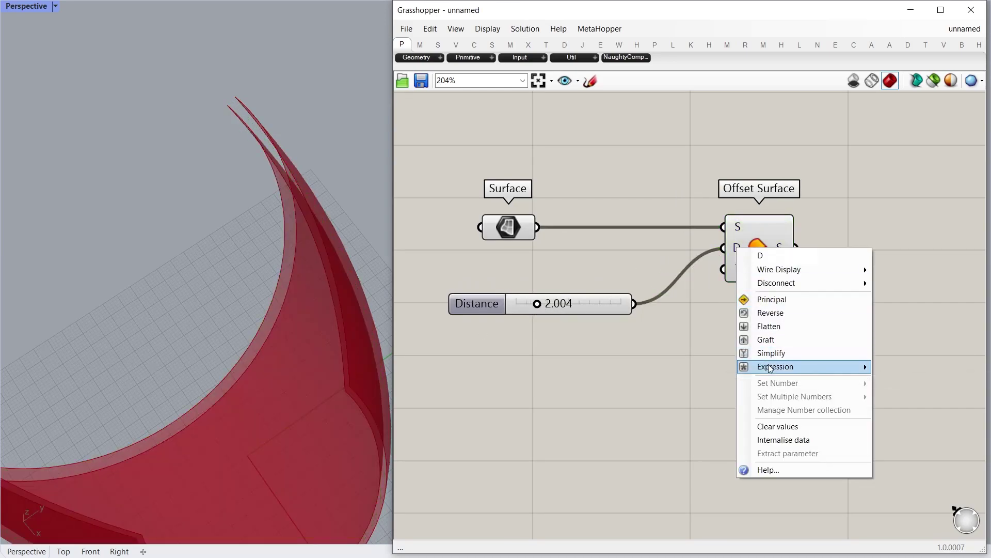
pyautogui.moveTo(775, 366)
pyautogui.click(640, 399)
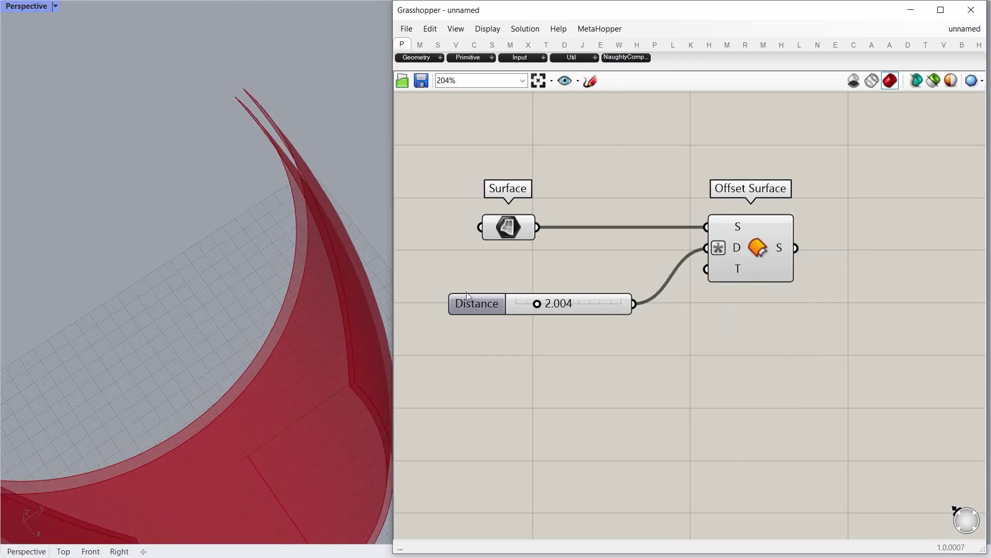
pyautogui.moveTo(537, 305)
pyautogui.mouseDown()
pyautogui.moveTo(564, 304)
pyautogui.moveTo(539, 306)
pyautogui.mouseUp()
pyautogui.scroll(-7, 347, 322)
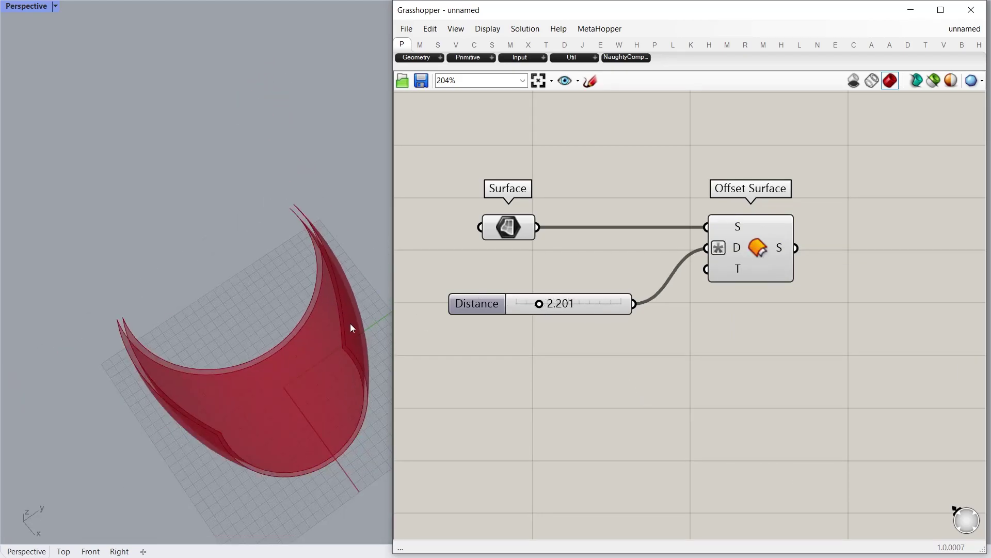
# Step: Turn off the preview of the original Surface parameter
pyautogui.moveTo(347, 322); pyautogui.dragTo(341, 222, button='right')
pyautogui.moveTo(588, 373); pyautogui.dragTo(434, 189)
pyautogui.middleClick(434, 188)
pyautogui.click(400, 189)
# Step: Add a Triangle Panels B component and connect the offset surface to its Srf input
pyautogui.scroll(-2, 826, 261)
pyautogui.moveTo(826, 261); pyautogui.dragTo(696, 257, button='right')
pyautogui.doubleClick(756, 263)
pyautogui.write('triangular panels')
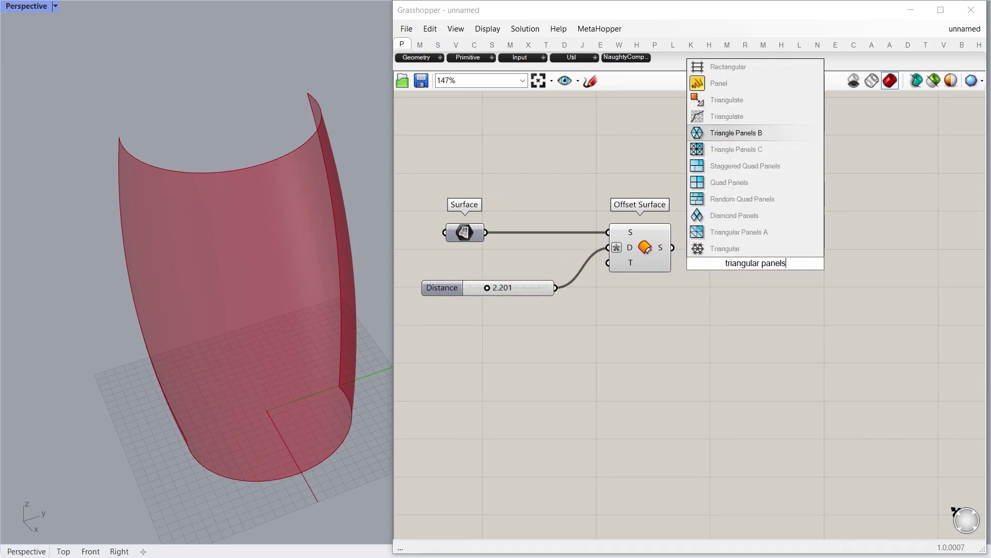
pyautogui.press('Return')
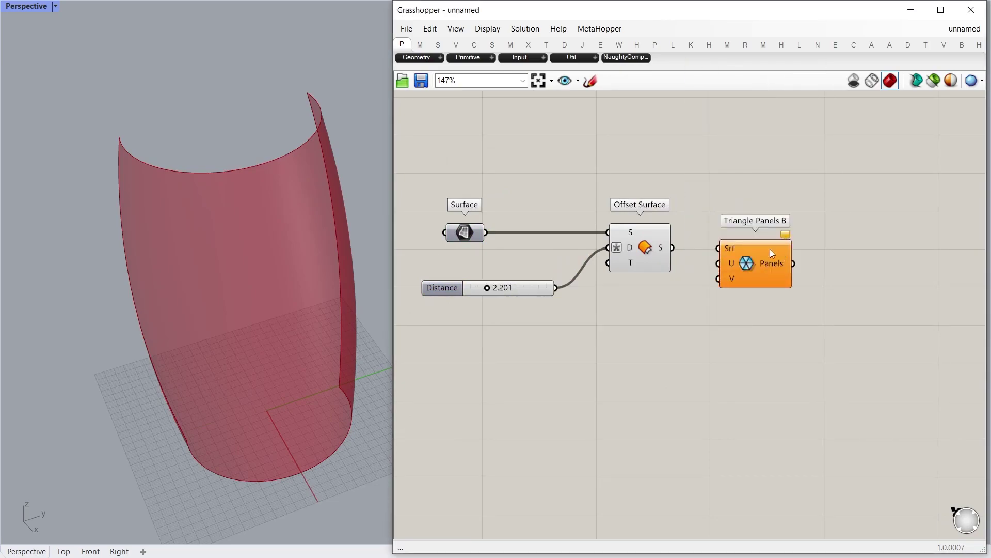
pyautogui.moveTo(715, 249); pyautogui.dragTo(719, 248)
pyautogui.moveTo(747, 272); pyautogui.dragTo(755, 272)
# Step: Add an integer slider of 12 and connect it to the U input of Triangle Panels B
pyautogui.doubleClick(563, 370)
pyautogui.press('Return')
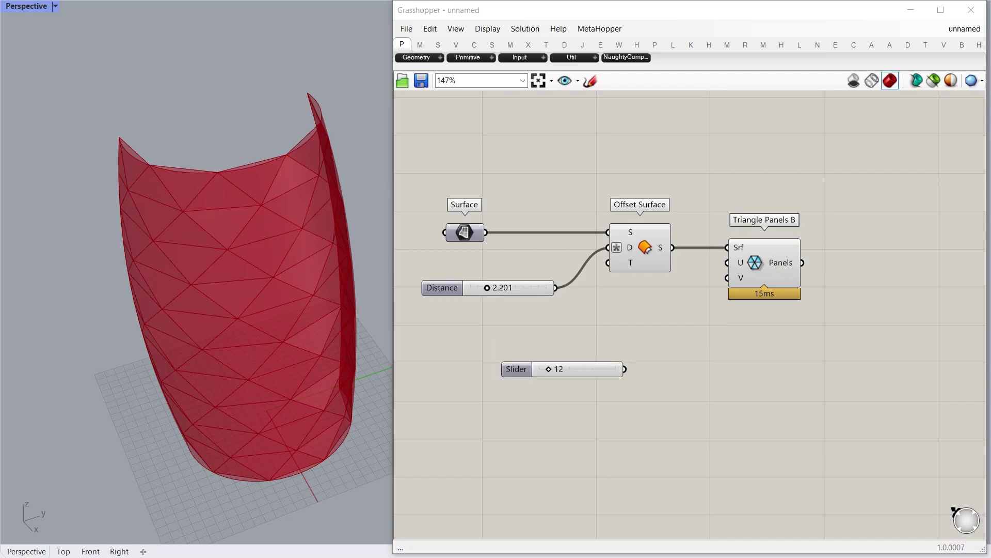
pyautogui.moveTo(736, 266); pyautogui.dragTo(736, 266)
pyautogui.moveTo(568, 369); pyautogui.dragTo(695, 404)
# Step: Duplicate the slider for the V input and set U Divisions to 23 and V Divisions to 44
pyautogui.click(618, 370)
pyautogui.hotkey('ctrl', 'c')
pyautogui.hotkey('ctrl', 'v')
pyautogui.scroll(6, 265, 332)
pyautogui.scroll(5, 555, 385)
pyautogui.scroll(5, 231, 369)
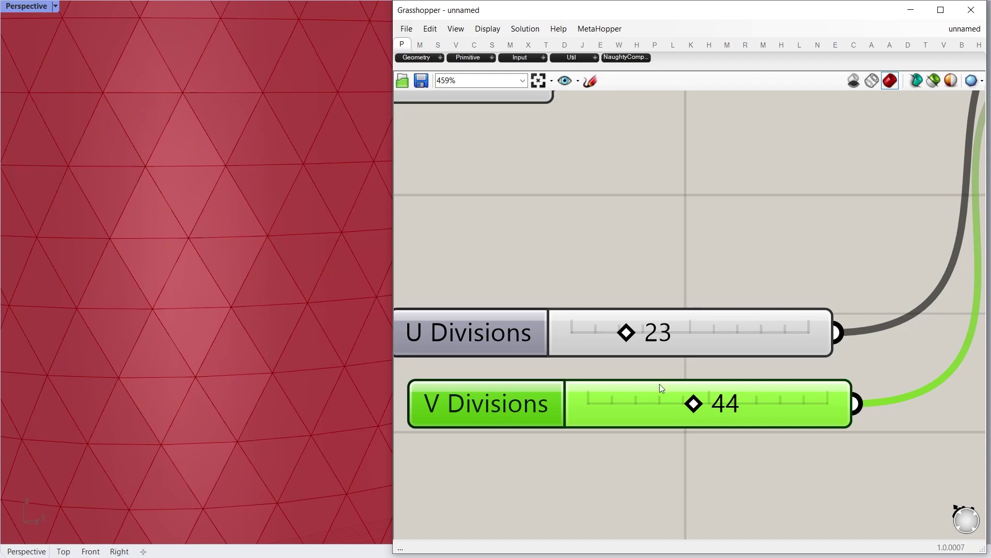
pyautogui.scroll(-5, 173, 308)
pyautogui.moveTo(173, 308); pyautogui.dragTo(192, 350, button='right')
pyautogui.scroll(-5, 711, 277)
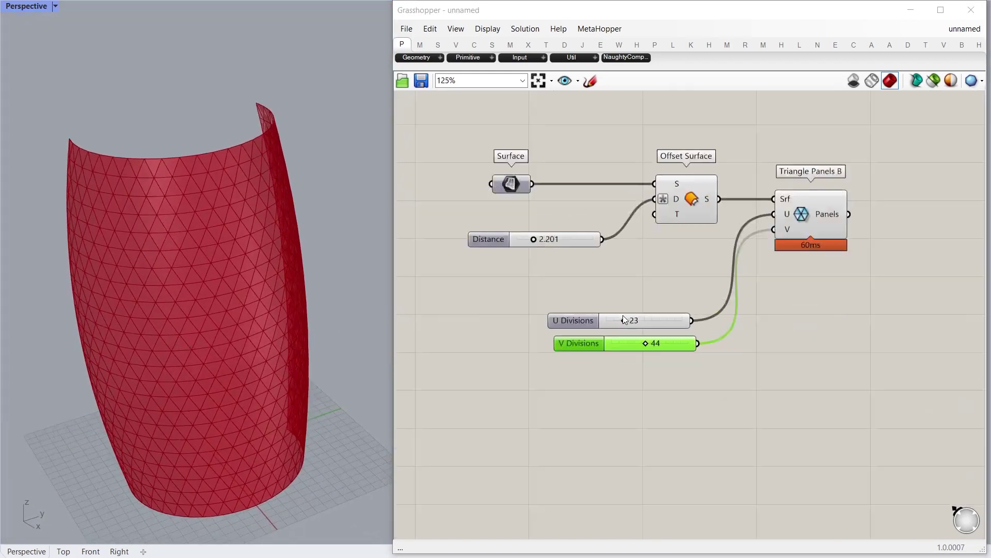
# Step: Add an Area component and connect the triangular panels to its G input
pyautogui.doubleClick(644, 310)
pyautogui.write('area')
pyautogui.click(635, 295)
pyautogui.moveTo(543, 283); pyautogui.dragTo(613, 311)
pyautogui.moveTo(644, 311); pyautogui.dragTo(701, 357)
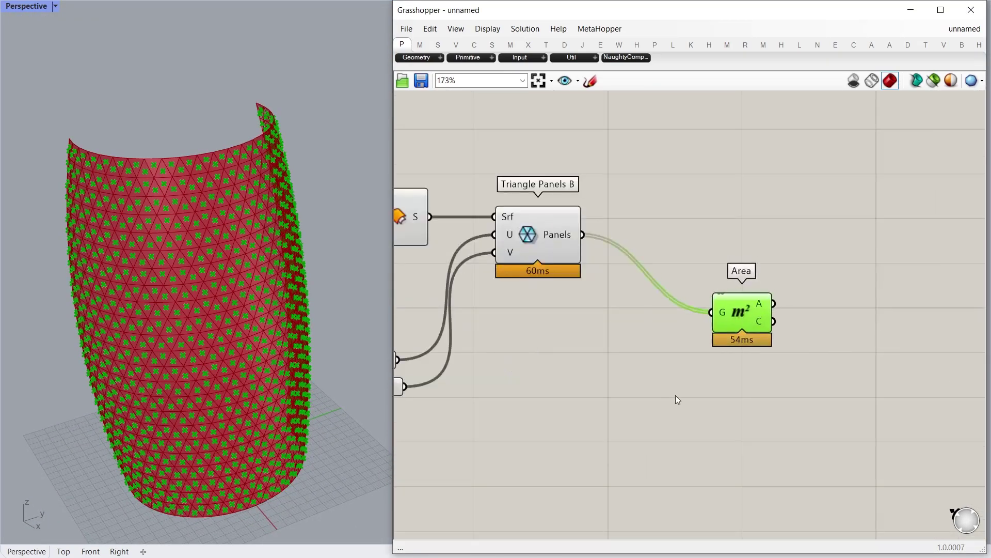
# Step: Add a Sort List component and connect the panel areas to its K input
pyautogui.doubleClick(759, 339)
pyautogui.write('sort')
pyautogui.click(738, 327)
pyautogui.moveTo(689, 315); pyautogui.dragTo(733, 330)
pyautogui.moveTo(761, 336); pyautogui.dragTo(759, 399)
# Step: Show the sorted area values in a panel and look through the list
pyautogui.moveTo(758, 398); pyautogui.dragTo(658, 365, button='right')
pyautogui.moveTo(683, 360); pyautogui.dragTo(704, 380)
pyautogui.scroll(2, 789, 352)
pyautogui.moveTo(881, 311)
pyautogui.mouseDown()
pyautogui.moveTo(879, 386)
pyautogui.moveTo(881, 318)
pyautogui.mouseUp()
pyautogui.scroll(-5, 802, 449)
pyautogui.scroll(3, 801, 440)
# Step: Add a Larger Than component comparing the panel areas at A with a 20.12 number slider at B
pyautogui.doubleClick(647, 329)
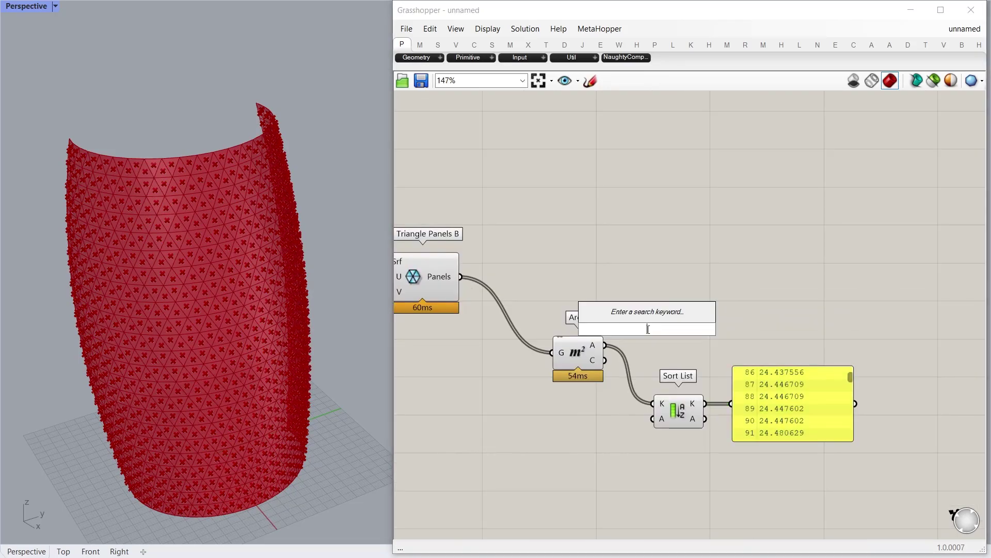
pyautogui.write('greter than')
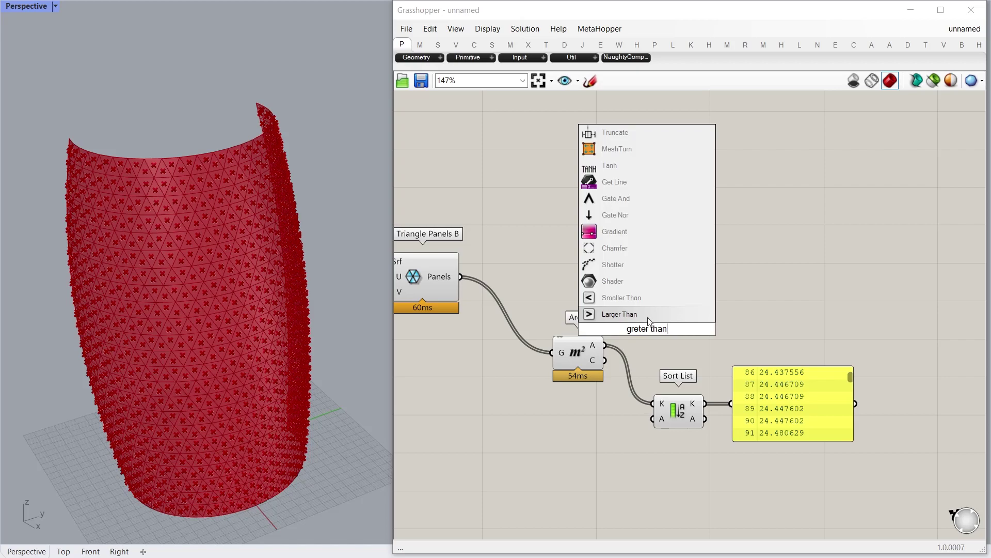
pyautogui.press('Return')
pyautogui.doubleClick(548, 416)
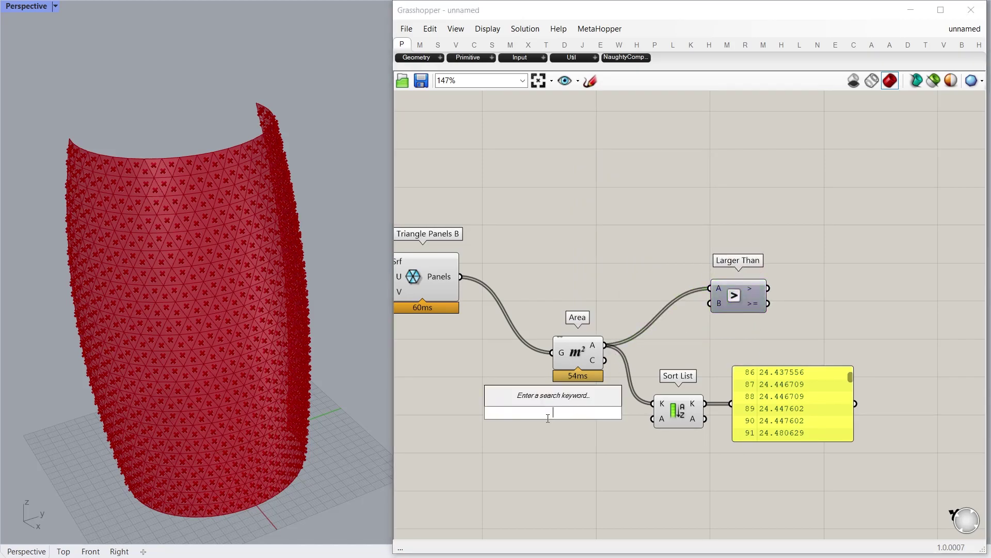
pyautogui.write('20.12')
pyautogui.press('Return')
pyautogui.moveTo(615, 413); pyautogui.dragTo(712, 304)
pyautogui.moveTo(732, 297); pyautogui.dragTo(746, 333)
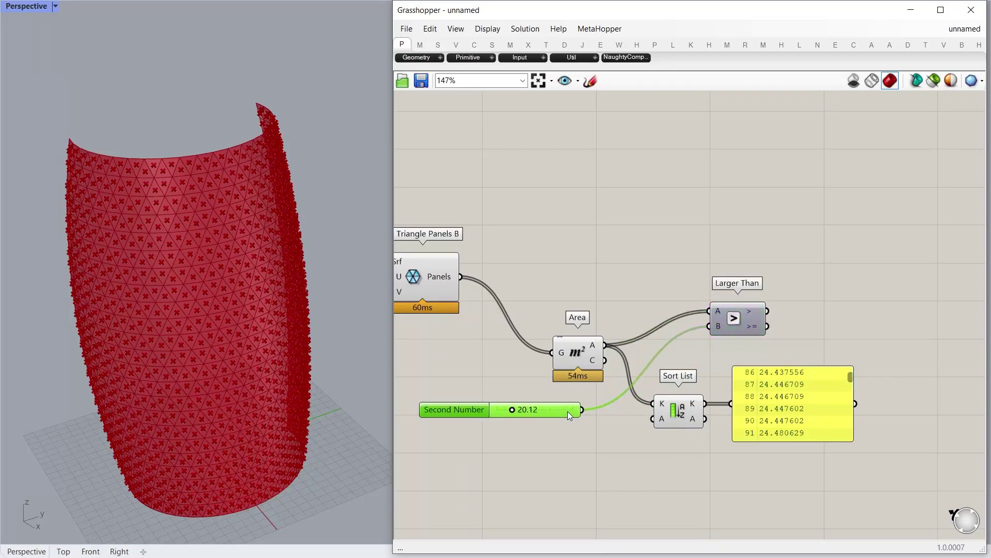
# Step: Add a Cull Pattern component, connecting the triangular panels to L and the Larger Than result to P
pyautogui.doubleClick(633, 266)
pyautogui.write('cull patern')
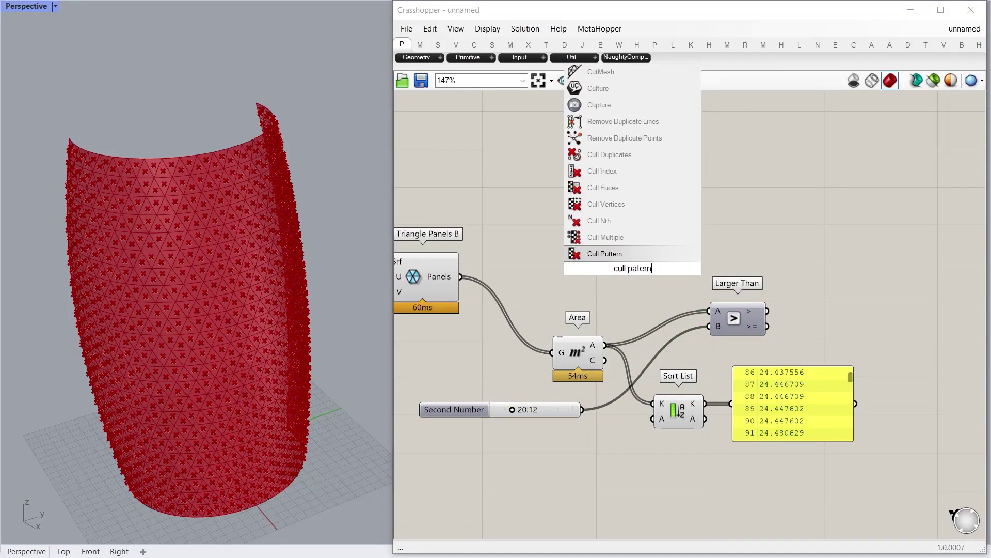
pyautogui.click(665, 247)
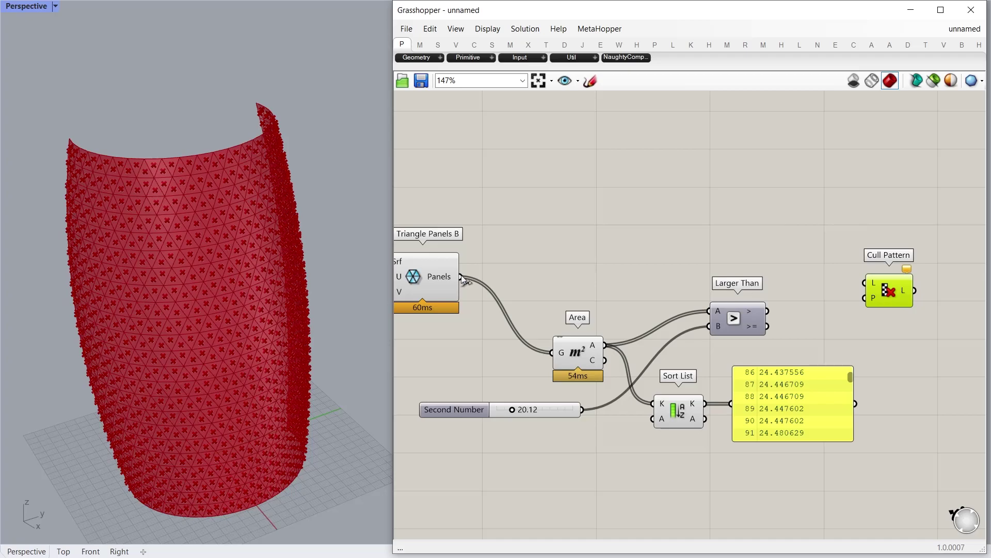
pyautogui.moveTo(867, 284); pyautogui.dragTo(866, 284)
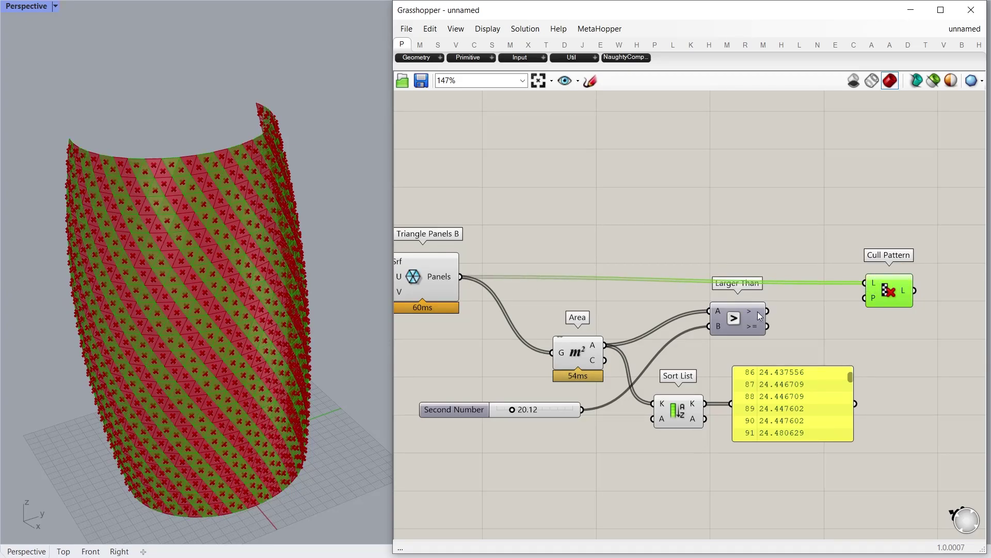
pyautogui.moveTo(768, 311); pyautogui.dragTo(866, 298)
# Step: Turn off the preview of all components upstream of Cull Pattern and check the edge panels in the viewport
pyautogui.moveTo(761, 488); pyautogui.dragTo(401, 253)
pyautogui.middleClick(774, 256)
pyautogui.click(748, 231)
pyautogui.moveTo(170, 268); pyautogui.dragTo(245, 216, button='right')
pyautogui.moveTo(201, 324); pyautogui.dragTo(239, 331, button='right')
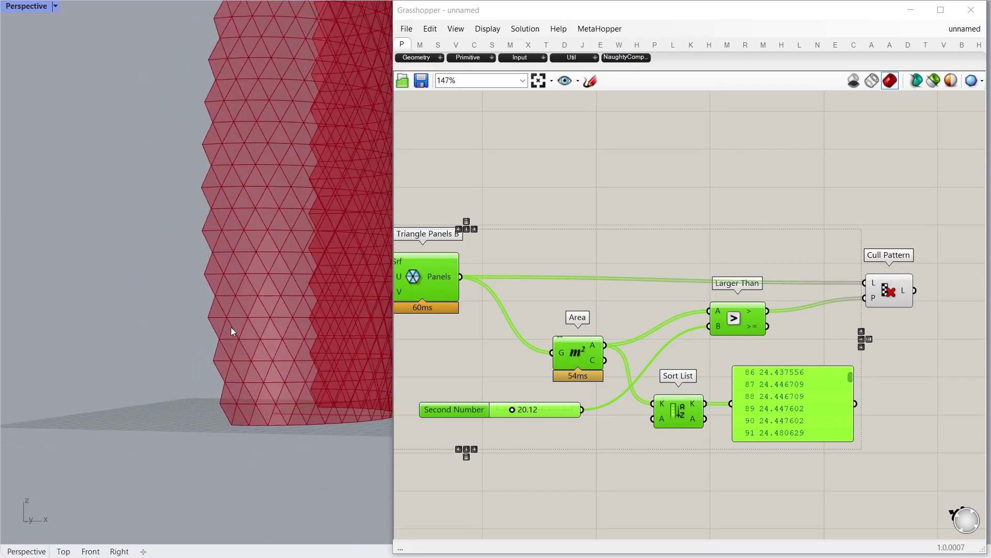
# Step: Lower the area threshold slider to about 17.20 and inspect the remaining panels
pyautogui.click(625, 343)
pyautogui.scroll(3, 512, 411)
pyautogui.moveTo(514, 407); pyautogui.dragTo(502, 408)
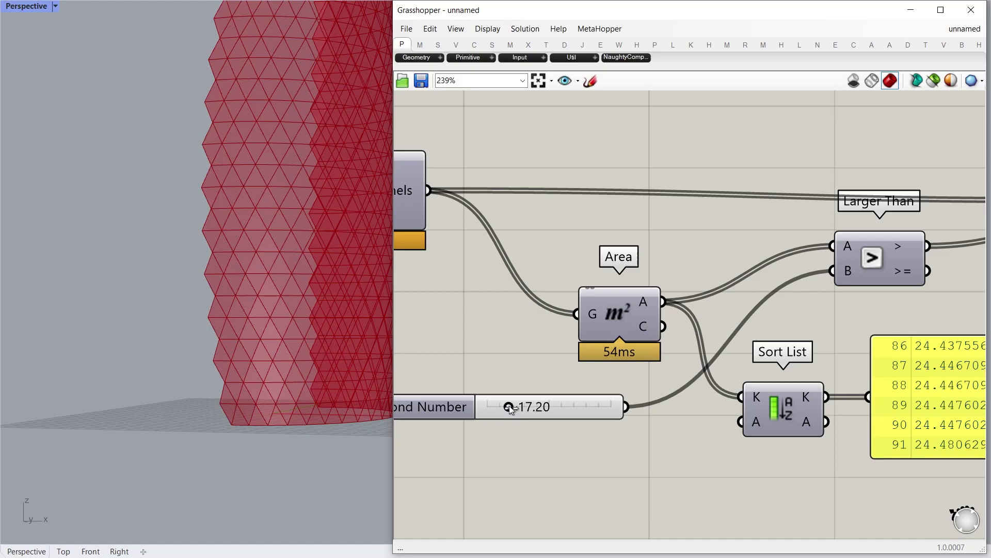
pyautogui.moveTo(148, 392); pyautogui.dragTo(124, 183, button='right')
pyautogui.scroll(-5, 581, 282)
pyautogui.scroll(1, 587, 289)
# Step: Move the Cull Pattern component farther away from the Larger Than component
pyautogui.moveTo(586, 289); pyautogui.dragTo(451, 291, button='right')
pyautogui.moveTo(688, 252); pyautogui.dragTo(751, 242)
pyautogui.scroll(-4, 728, 293)
pyautogui.moveTo(727, 383); pyautogui.dragTo(398, 129)
pyautogui.middleClick(568, 230)
# Step: Add a second Area component and connect the culled panels to its G input
pyautogui.scroll(6, 759, 262)
pyautogui.moveTo(810, 285); pyautogui.dragTo(653, 267, button='right')
pyautogui.doubleClick(656, 268)
pyautogui.write('area')
pyautogui.press('Return')
pyautogui.moveTo(570, 260); pyautogui.dragTo(631, 349)
pyautogui.scroll(3, 223, 221)
pyautogui.moveTo(223, 222); pyautogui.dragTo(170, 214, button='right')
# Step: Add a Curve parameter and connect the Cull Pattern output to it
pyautogui.click(707, 264)
pyautogui.doubleClick(710, 268)
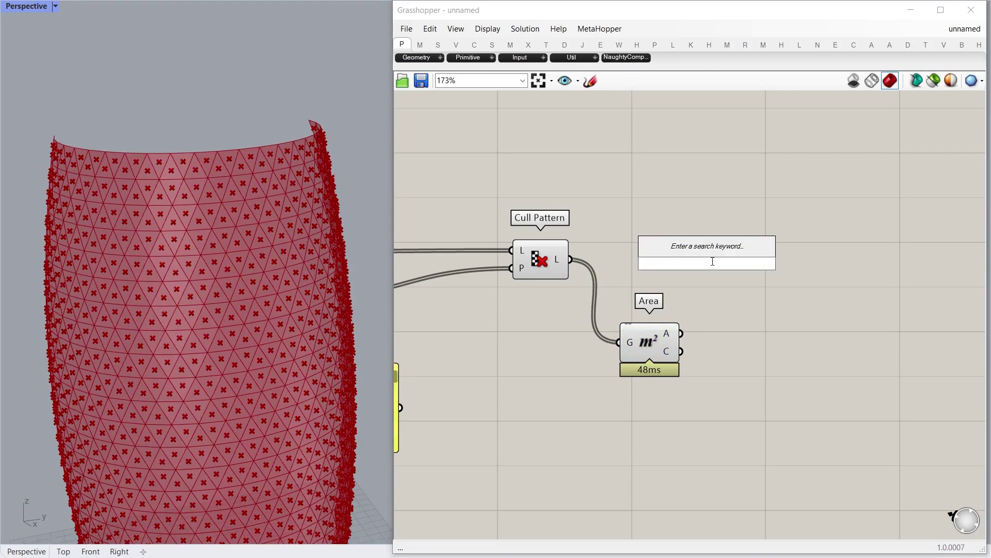
pyautogui.write('curve')
pyautogui.press('Return')
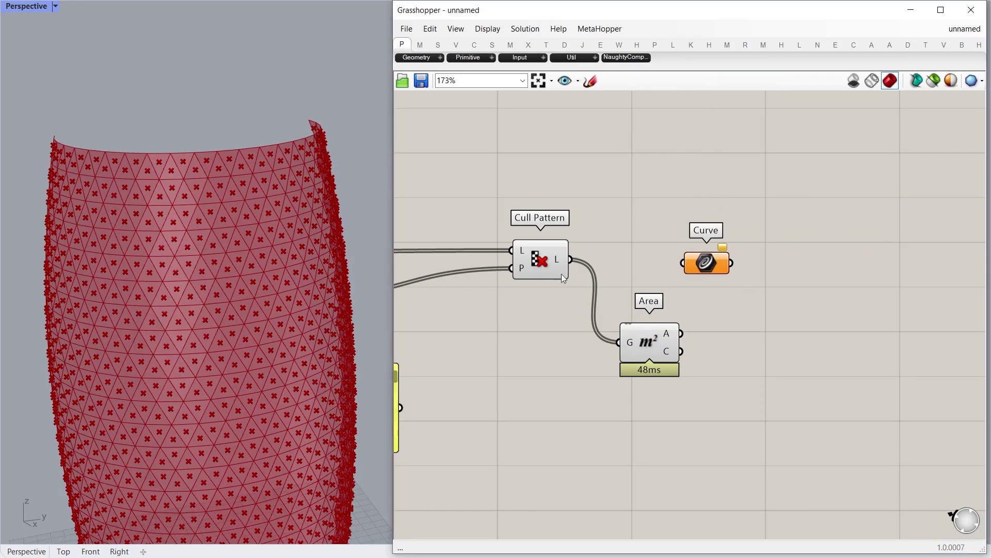
pyautogui.moveTo(627, 259); pyautogui.dragTo(683, 263)
pyautogui.moveTo(707, 262); pyautogui.dragTo(764, 259)
# Step: Turn off the Cull Pattern preview so only the panel outlines and centre points are displayed
pyautogui.moveTo(202, 219); pyautogui.dragTo(228, 219, button='right')
pyautogui.scroll(4, 241, 255)
pyautogui.moveTo(530, 295); pyautogui.dragTo(506, 248)
pyautogui.scroll(1, 506, 247)
pyautogui.middleClick(505, 248)
pyautogui.click(478, 221)
pyautogui.moveTo(330, 263); pyautogui.dragTo(385, 331, button='right')
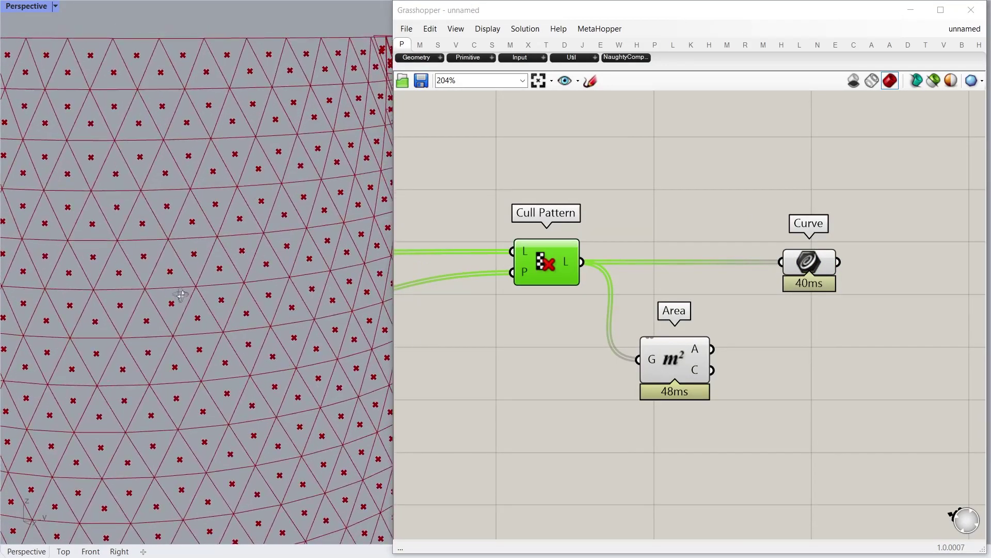
# Step: Add an Explode component, connect the Curve parameter to its C input, and place them close together
pyautogui.moveTo(877, 306); pyautogui.dragTo(725, 303, button='right')
pyautogui.doubleClick(727, 306)
pyautogui.write('explode')
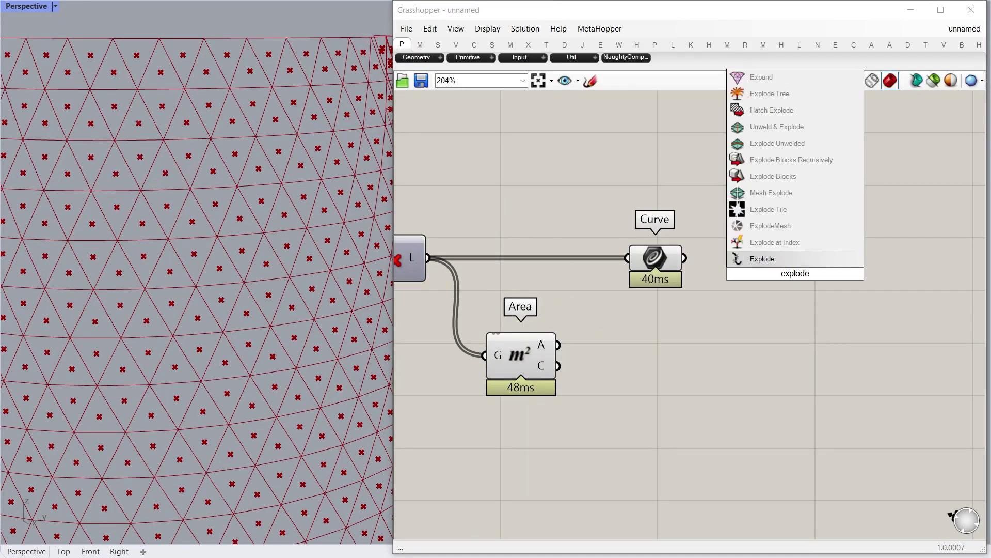
pyautogui.click(771, 259)
pyautogui.moveTo(661, 263); pyautogui.dragTo(547, 263)
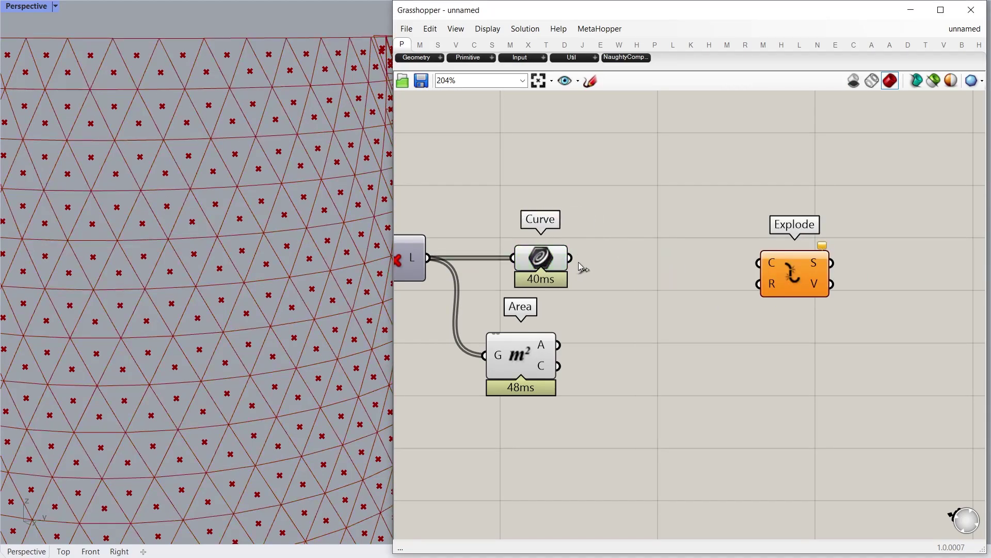
pyautogui.moveTo(764, 262); pyautogui.dragTo(664, 268)
# Step: Reposition the second Area component under Explode, add an Extrude Point component and connect Explode's S output to its B input
pyautogui.scroll(-2, 579, 309)
pyautogui.moveTo(542, 358); pyautogui.dragTo(661, 394)
pyautogui.doubleClick(747, 332)
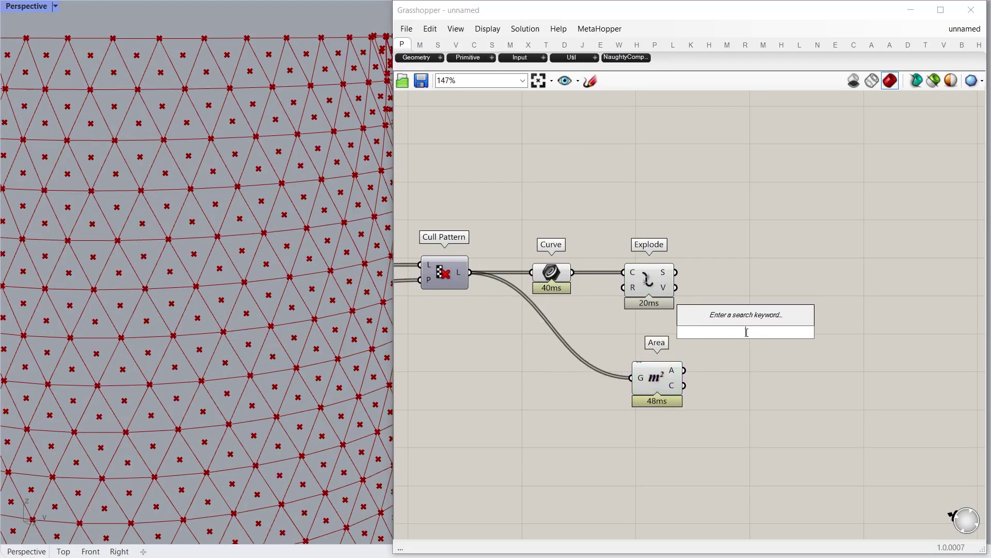
pyautogui.write('extrude point')
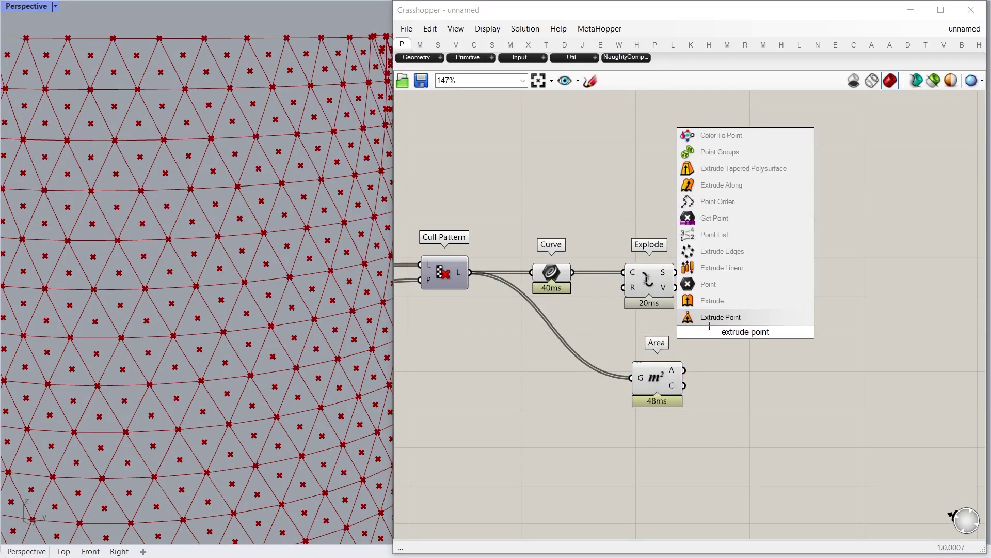
pyautogui.press('Return')
pyautogui.moveTo(753, 334); pyautogui.dragTo(810, 336)
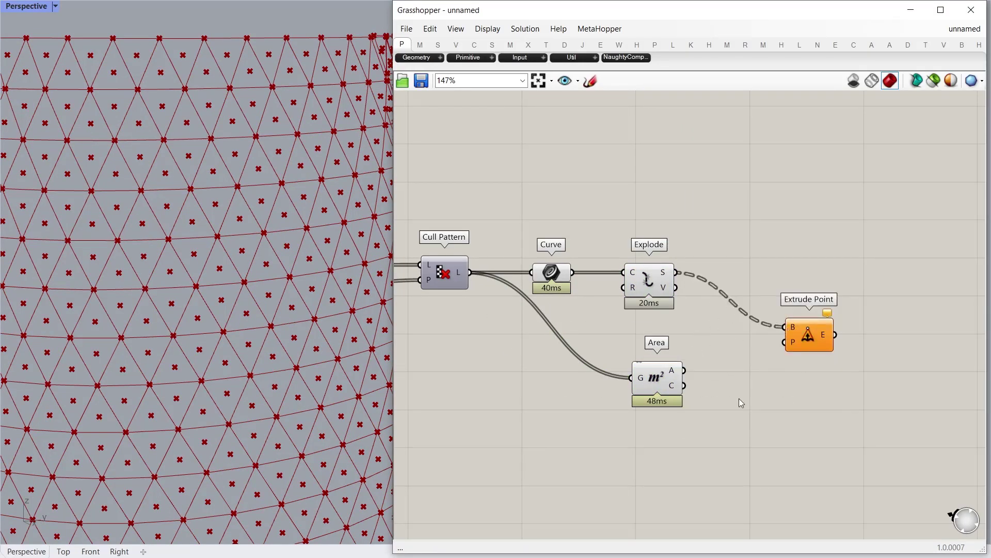
# Step: Graft the second Area component's C output, connect it to Extrude Point's P input, and align Extrude Point with Explode
pyautogui.rightClick(684, 386)
pyautogui.click(692, 445)
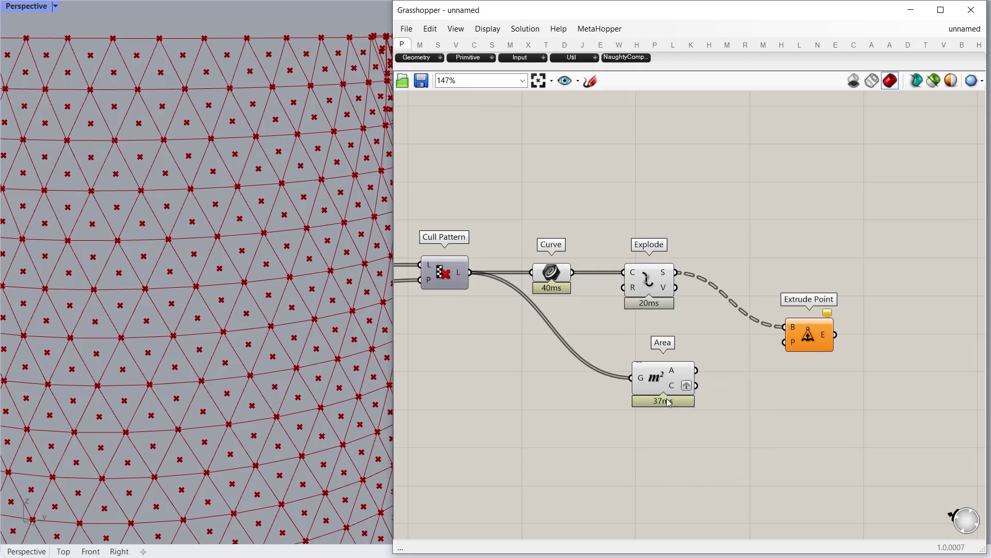
pyautogui.moveTo(806, 338); pyautogui.dragTo(821, 284)
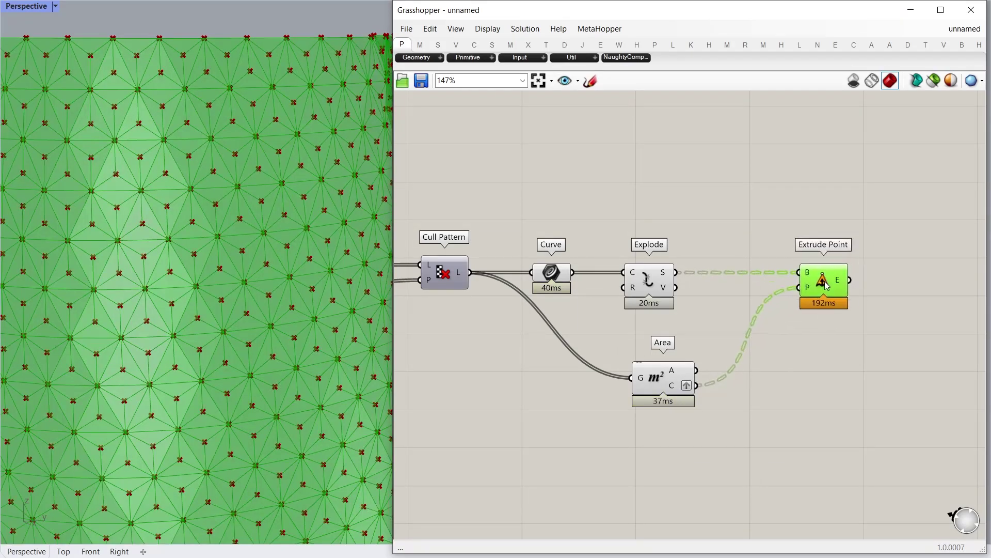
# Step: Turn off the preview of every component except Extrude Point
pyautogui.scroll(-4, 745, 342)
pyautogui.hotkey('ctrl', 'i')
pyautogui.middleClick(562, 223)
pyautogui.click(596, 181)
pyautogui.moveTo(217, 222); pyautogui.dragTo(170, 241, button='right')
pyautogui.scroll(6, 170, 241)
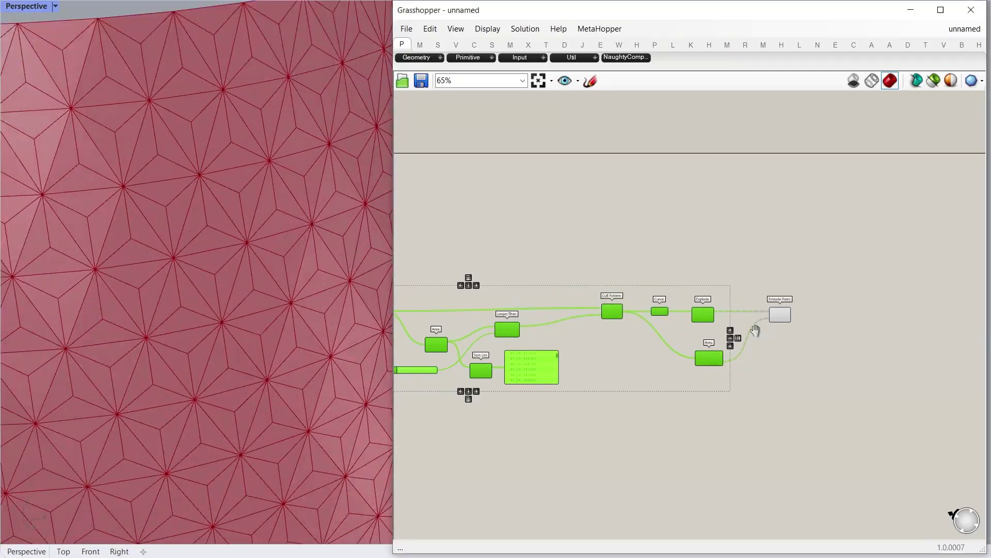
pyautogui.click(773, 332)
# Step: Add a curve Fillet component and connect Extrude Point's E output to its C input
pyautogui.moveTo(828, 324); pyautogui.dragTo(680, 309, button='right')
pyautogui.scroll(4, 680, 310)
pyautogui.doubleClick(680, 310)
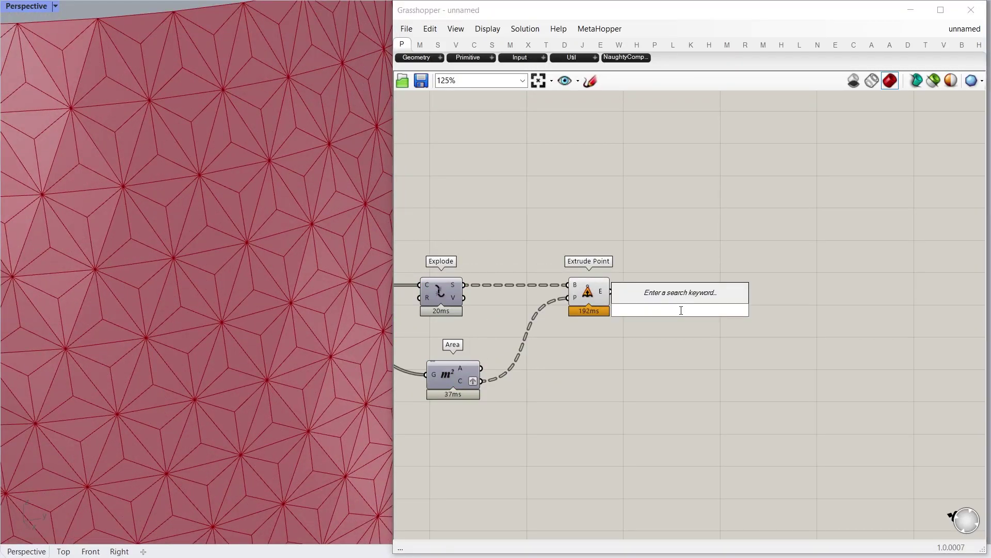
pyautogui.write('fillet')
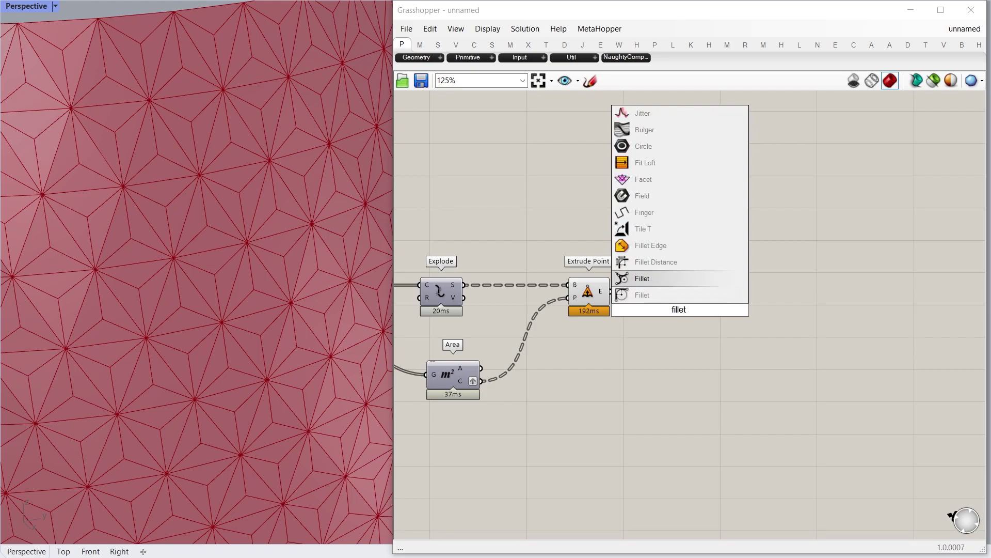
pyautogui.press('Return')
pyautogui.scroll(2, 636, 293)
pyautogui.moveTo(601, 292); pyautogui.dragTo(662, 305)
# Step: Add a 0.12 number slider, connect it to Fillet's R input, and preview only the Fillet result
pyautogui.doubleClick(624, 387)
pyautogui.write('0.12')
pyautogui.press('Return')
pyautogui.moveTo(629, 389); pyautogui.dragTo(584, 466)
pyautogui.moveTo(654, 464); pyautogui.dragTo(777, 378)
pyautogui.scroll(-3, 755, 377)
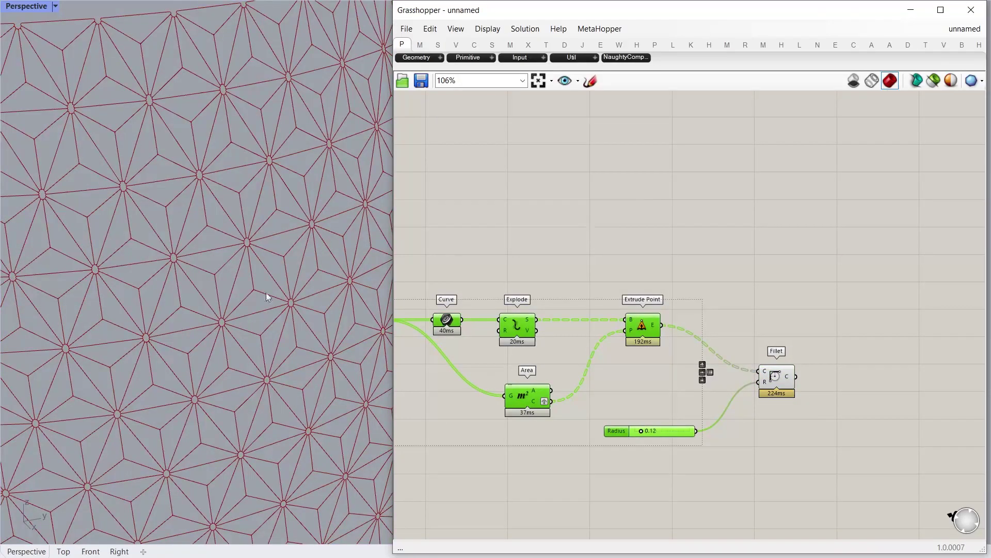
# Step: Reduce the lower of the two division sliders driving the triangular panel grid and check the filleted pattern
pyautogui.scroll(5, 265, 293)
pyautogui.scroll(5, 209, 268)
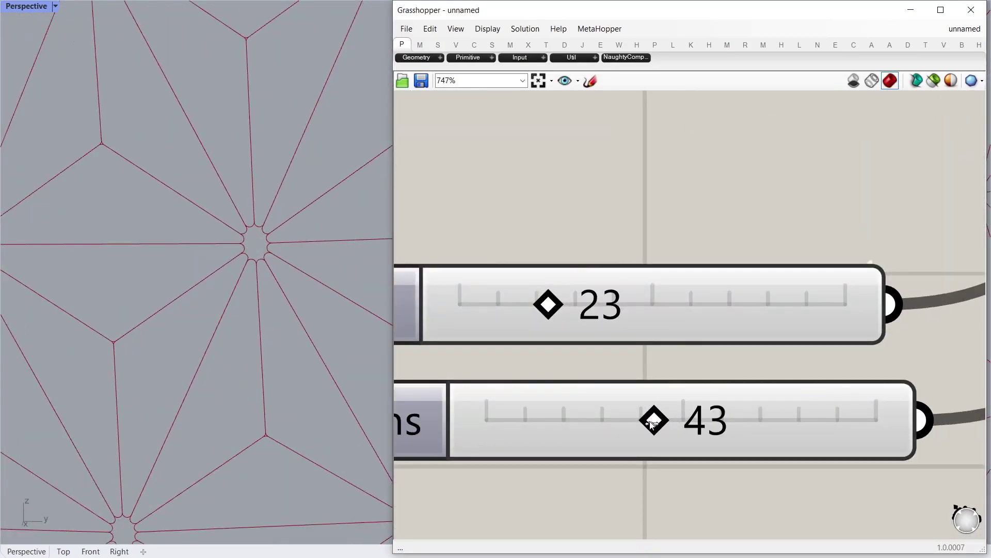
pyautogui.moveTo(652, 423)
pyautogui.mouseDown()
pyautogui.moveTo(672, 424)
pyautogui.moveTo(627, 429)
pyautogui.moveTo(638, 425)
pyautogui.mouseUp()
pyautogui.scroll(3, 286, 294)
pyautogui.scroll(-10, 286, 294)
pyautogui.moveTo(155, 330); pyautogui.dragTo(103, 480, button='right')
pyautogui.scroll(5, 227, 376)
pyautogui.scroll(-15, 568, 295)
pyautogui.scroll(5, 853, 266)
# Step: Align Fillet with Extrude Point, add a Boundary Surfaces component and connect Fillet's C output to its E input
pyautogui.moveTo(918, 318); pyautogui.dragTo(738, 325, button='right')
pyautogui.scroll(3, 744, 323)
pyautogui.moveTo(687, 348); pyautogui.dragTo(684, 291)
pyautogui.doubleClick(788, 285)
pyautogui.write('boundar')
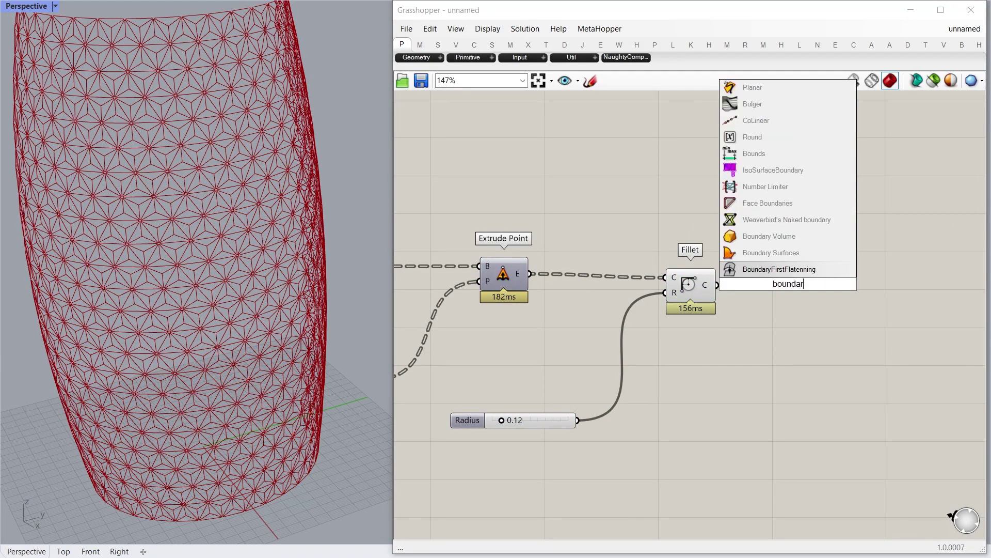
pyautogui.write('y srface')
pyautogui.press('Return')
pyautogui.moveTo(717, 285); pyautogui.dragTo(793, 290)
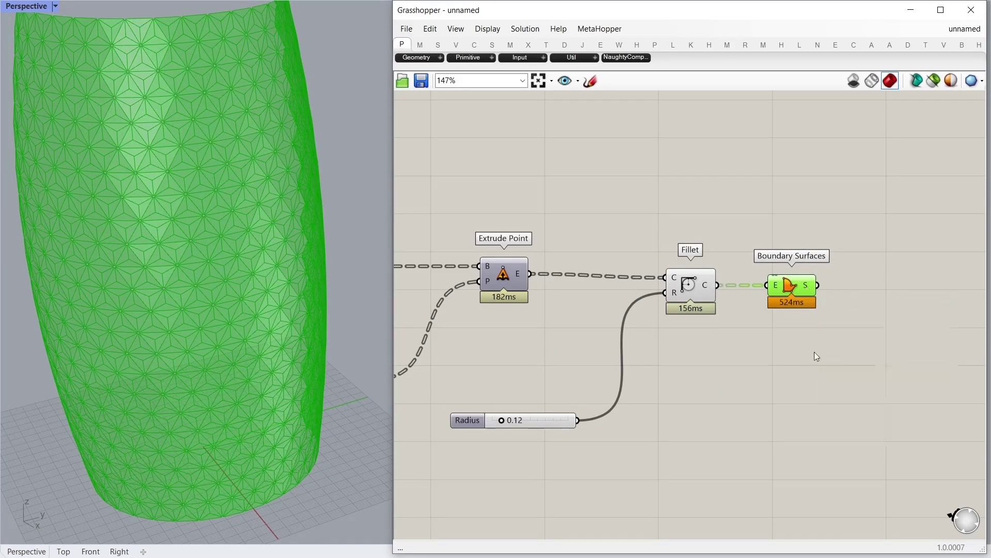
# Step: Add a Rotate Axis component, connecting Boundary Surfaces to its G input and Explode's S output to its X input
pyautogui.doubleClick(815, 352)
pyautogui.write('roatate axis')
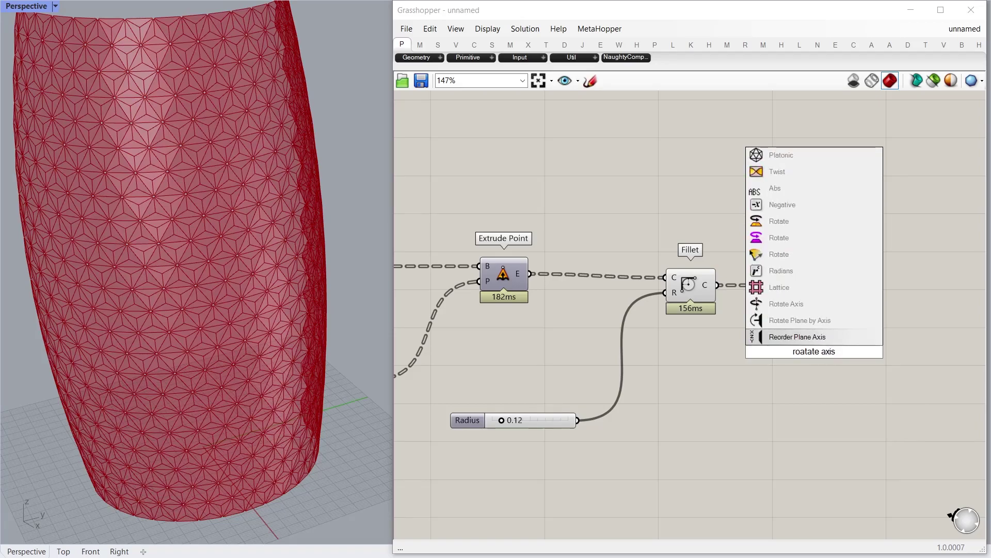
pyautogui.click(786, 304)
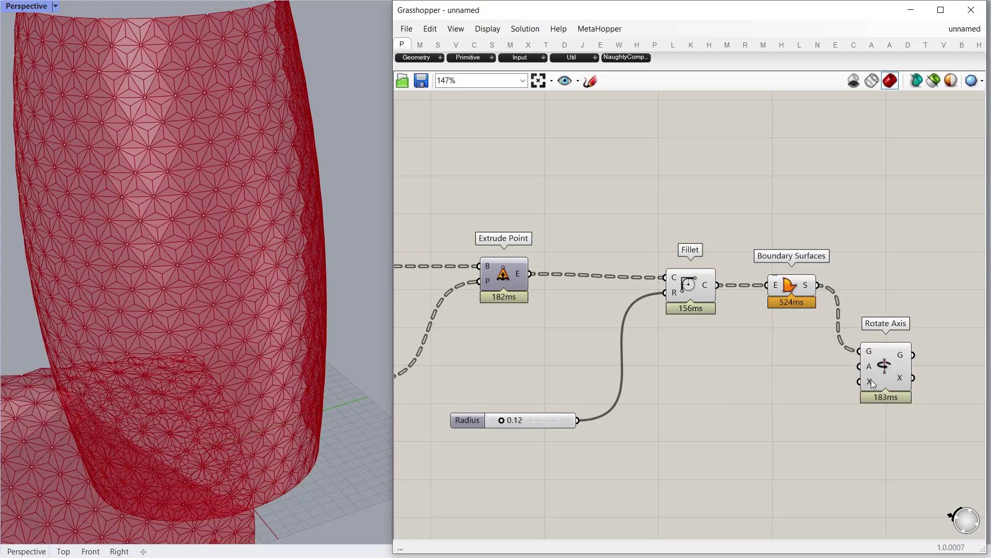
pyautogui.scroll(-3, 881, 377)
pyautogui.moveTo(566, 323)
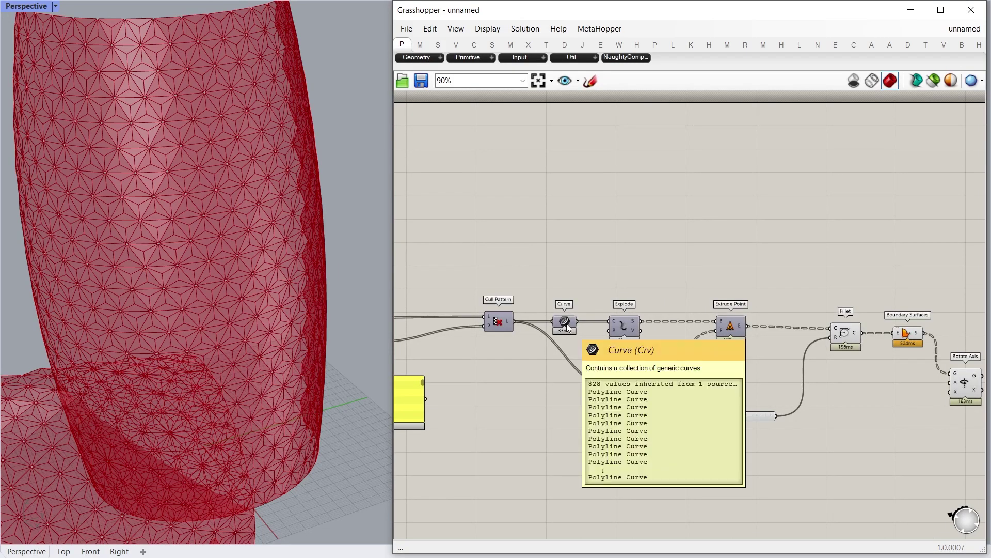
pyautogui.moveTo(755, 330); pyautogui.dragTo(661, 318, button='right')
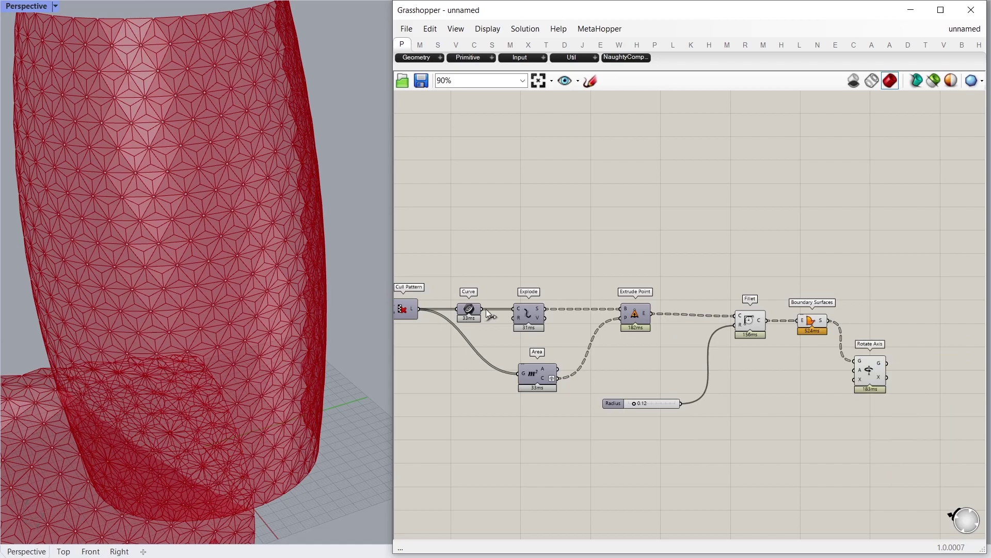
# Step: Turn off the preview of every component except Rotate Axis and view the rotated panels up close
pyautogui.moveTo(869, 371); pyautogui.dragTo(871, 370)
pyautogui.hotkey('ctrl', 'i')
pyautogui.middleClick(766, 281)
pyautogui.click(723, 257)
pyautogui.moveTo(227, 207); pyautogui.dragTo(238, 247, button='right')
pyautogui.scroll(5, 237, 247)
pyautogui.scroll(5, 886, 381)
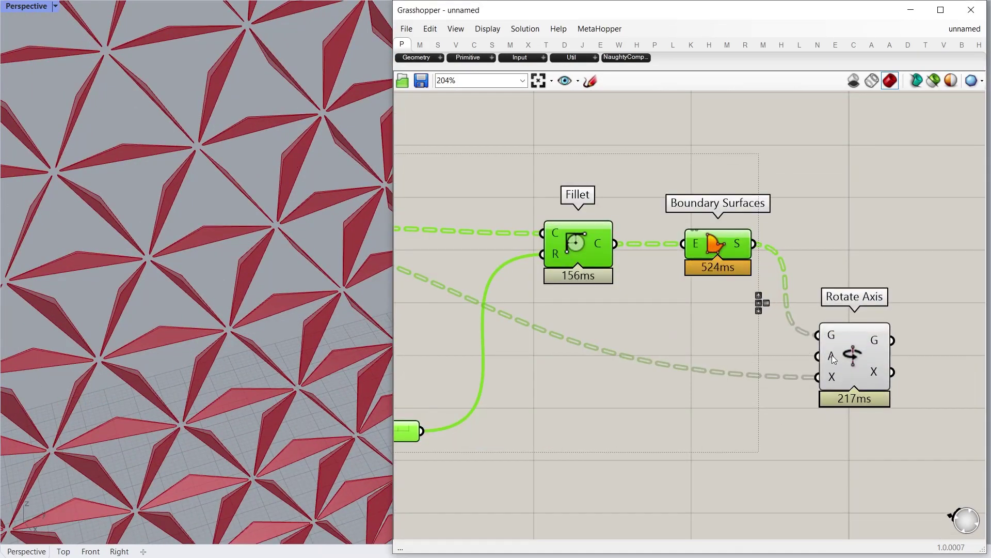
# Step: Set Rotate Axis's A input to degrees, add a number slider from 0 to 90 with two decimals, and connect it there
pyautogui.rightClick(830, 354)
pyautogui.click(857, 440)
pyautogui.doubleClick(611, 439)
pyautogui.write('0..90.')
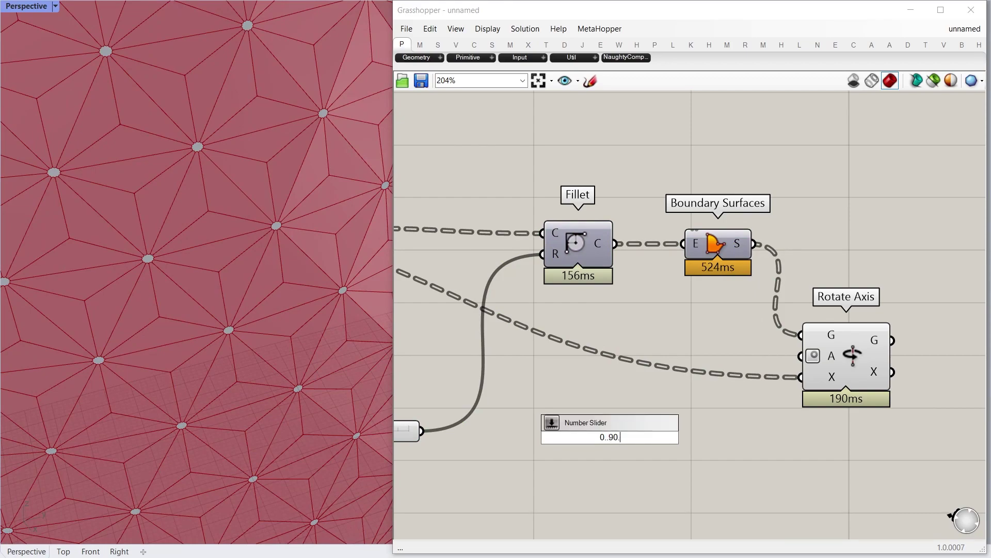
pyautogui.press('Return')
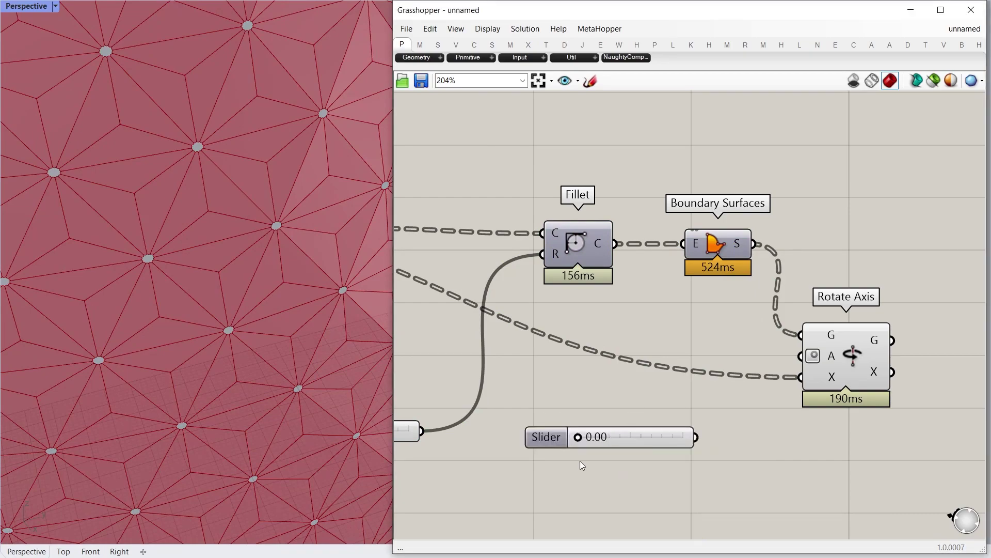
pyautogui.moveTo(795, 365); pyautogui.dragTo(799, 356)
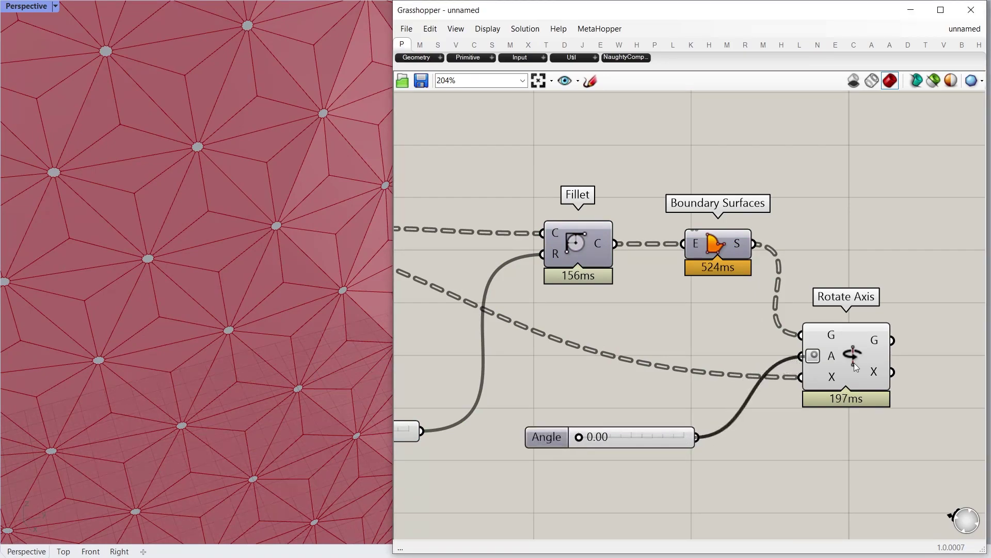
# Step: Try a panel rotation of 49.52 degrees with Rotate Axis highlighted, and examine the folded panels
pyautogui.click(855, 363)
pyautogui.moveTo(629, 436); pyautogui.dragTo(639, 437)
pyautogui.scroll(-10, 329, 329)
pyautogui.moveTo(320, 328); pyautogui.dragTo(282, 324, button='right')
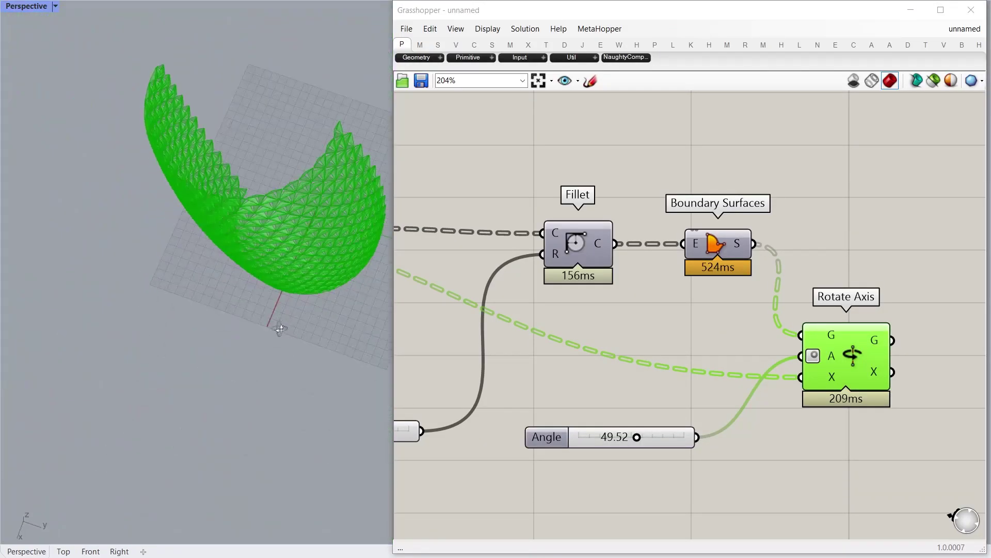
pyautogui.scroll(10, 282, 323)
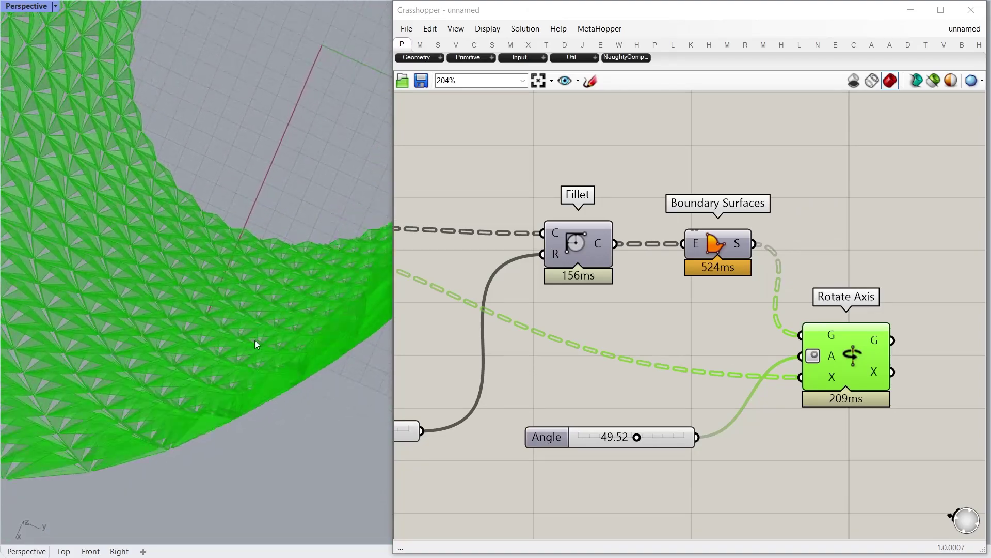
pyautogui.scroll(-5, 261, 339)
pyautogui.scroll(8, 232, 372)
# Step: Try a panel rotation of 24.80 degrees and examine the panels along the surface edge
pyautogui.scroll(4, 605, 451)
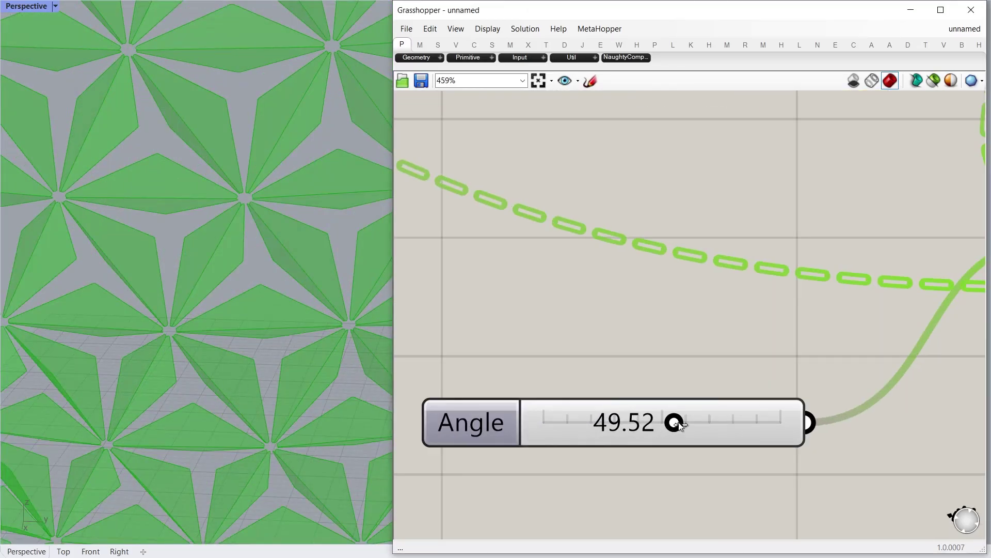
pyautogui.moveTo(755, 419); pyautogui.dragTo(757, 421)
pyautogui.moveTo(625, 427); pyautogui.dragTo(607, 429)
pyautogui.moveTo(217, 371); pyautogui.dragTo(120, 380, button='right')
pyautogui.scroll(-5, 120, 380)
pyautogui.scroll(10, 239, 439)
pyautogui.scroll(-7, 609, 407)
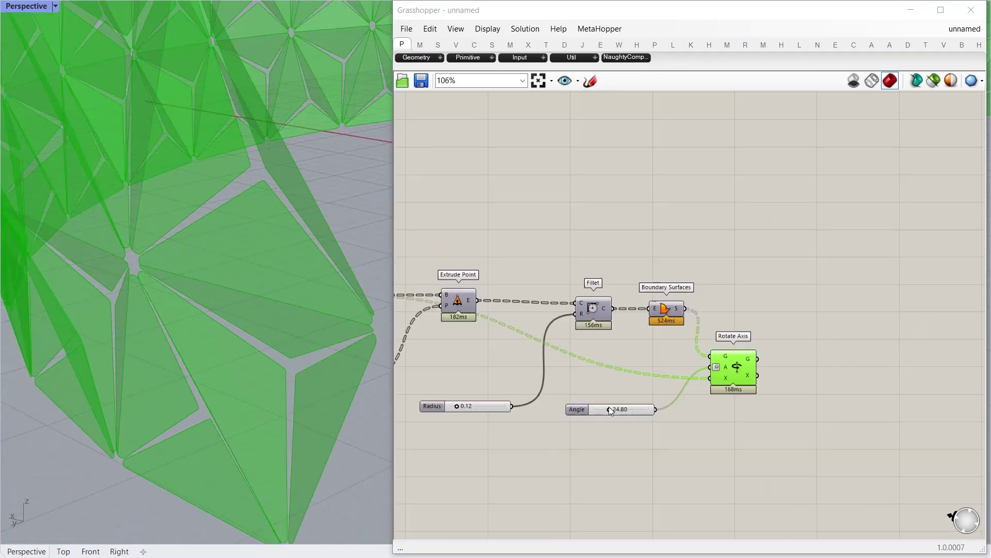
# Step: Commit an expression on Rotate Axis's A input and check the direction in which the panels fold
pyautogui.scroll(4, 610, 410)
pyautogui.rightClick(743, 358)
pyautogui.moveTo(785, 446)
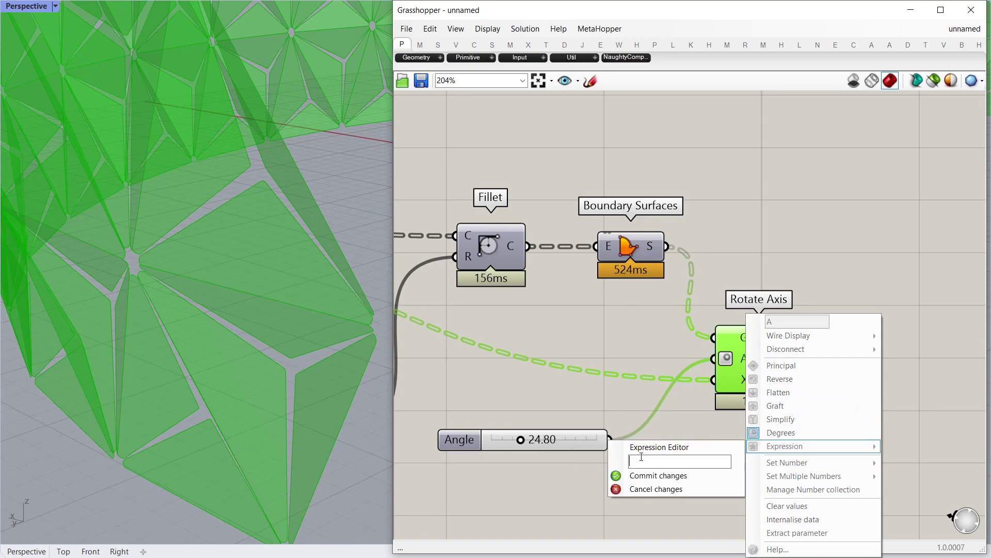
pyautogui.click(645, 476)
pyautogui.moveTo(196, 310); pyautogui.dragTo(298, 323, button='right')
pyautogui.scroll(-6, 298, 323)
pyautogui.scroll(5, 256, 215)
pyautogui.scroll(-6, 248, 310)
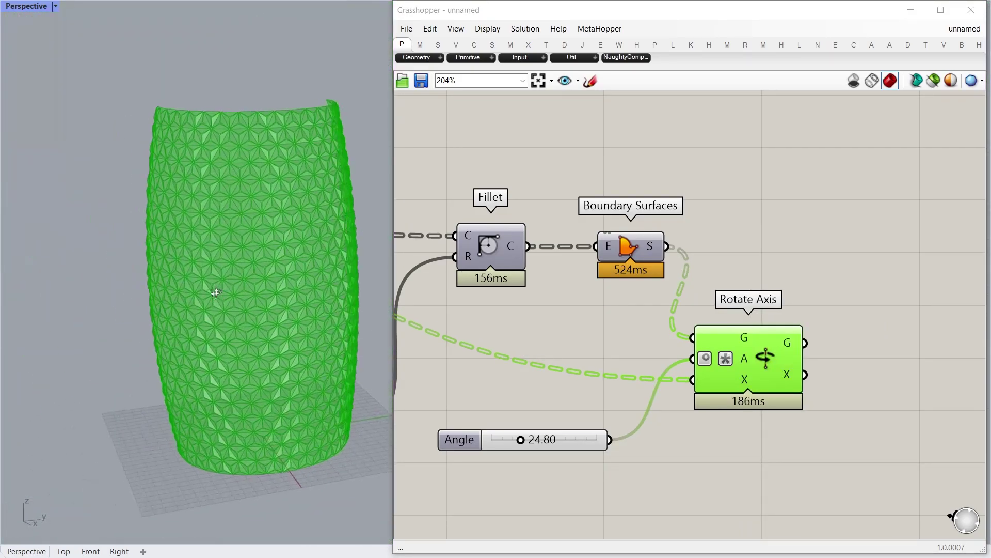
pyautogui.scroll(10, 277, 255)
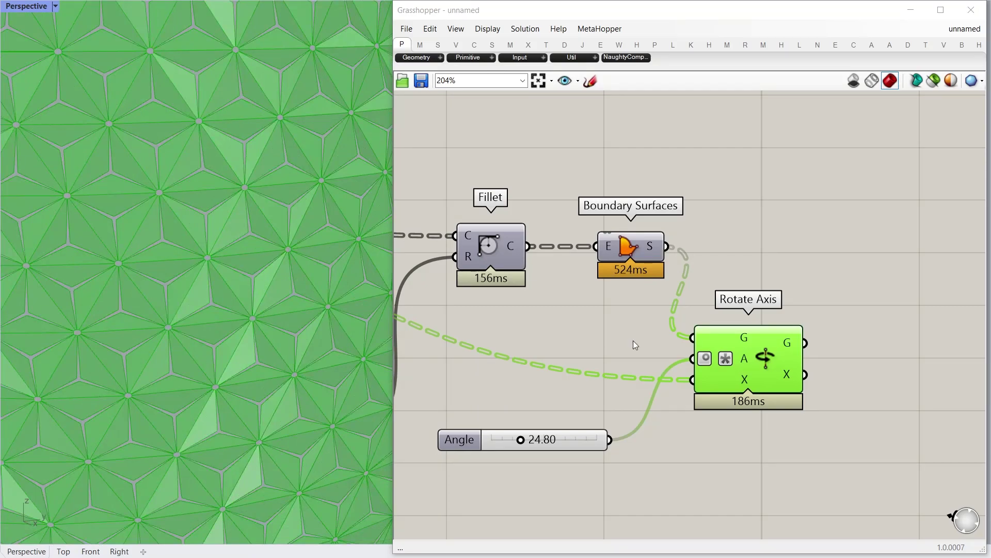
# Step: Set the Angle slider to 45.60 and check the panel openings across the surface
pyautogui.scroll(4, 608, 378)
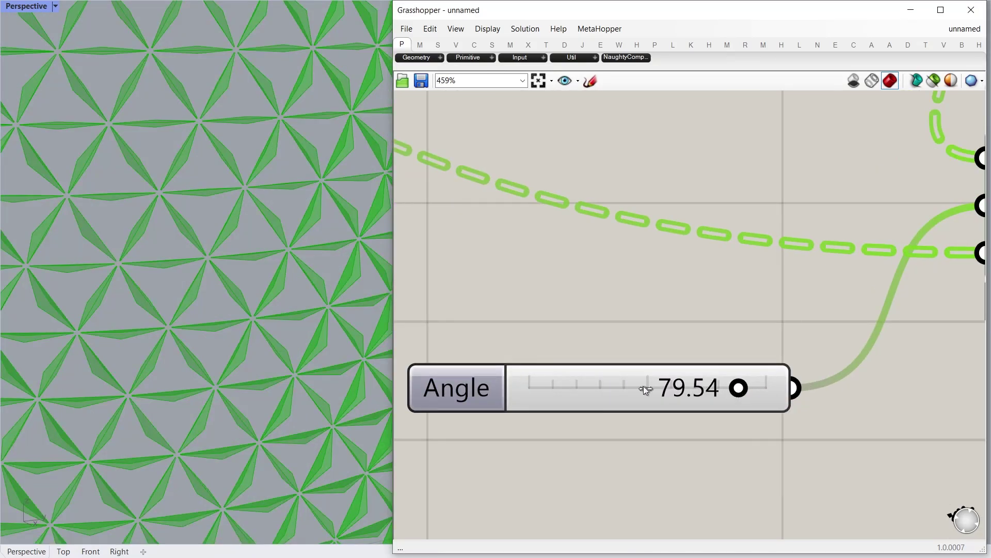
pyautogui.moveTo(738, 388); pyautogui.dragTo(645, 389)
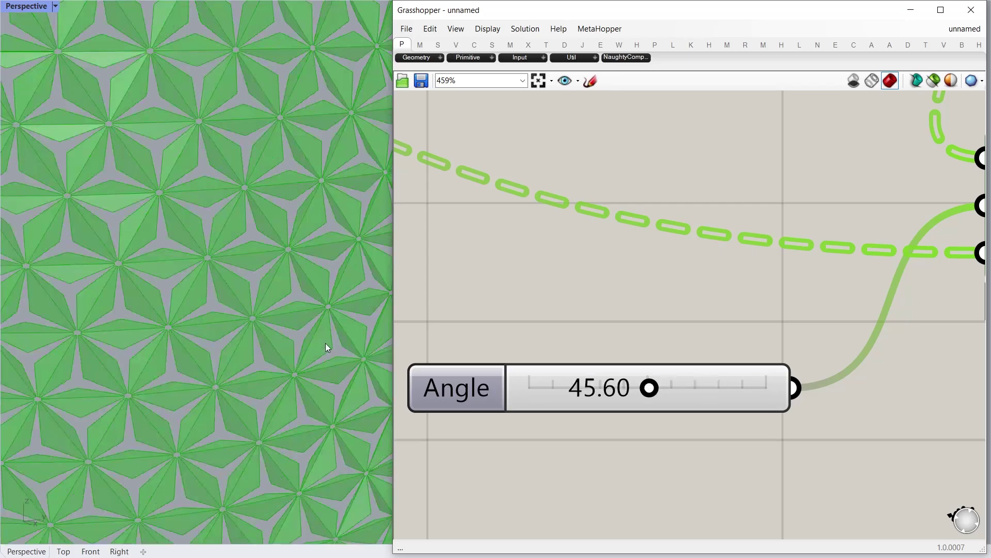
pyautogui.scroll(-10, 263, 323)
pyautogui.moveTo(263, 323); pyautogui.dragTo(190, 354, button='right')
pyautogui.scroll(9, 190, 354)
pyautogui.scroll(-6, 186, 351)
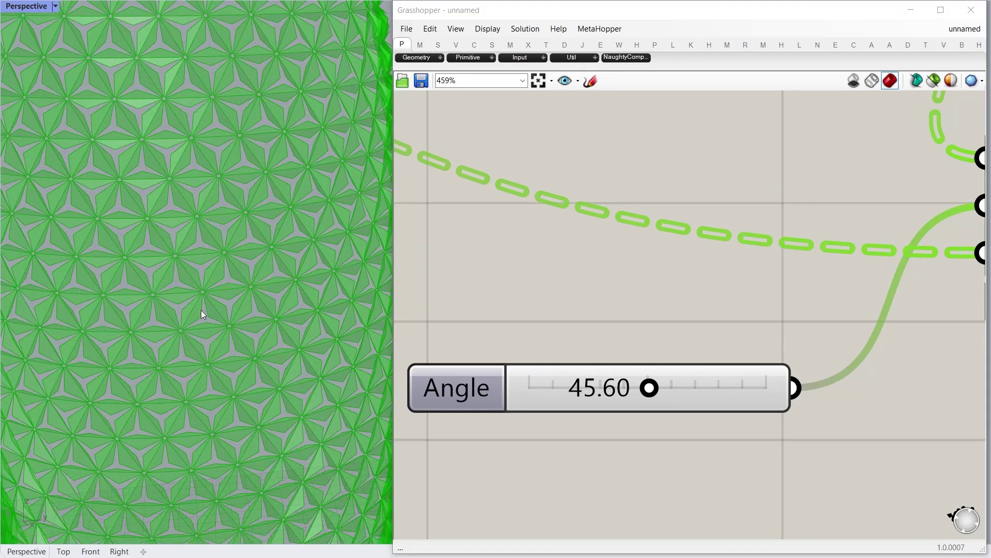
pyautogui.moveTo(202, 309); pyautogui.dragTo(203, 299, button='right')
pyautogui.scroll(-8, 630, 309)
# Step: Add an Arc component, defined by base plane, radius and angle domain, in the free canvas area below Rotate Axis
pyautogui.moveTo(502, 449); pyautogui.dragTo(703, 340, button='right')
pyautogui.scroll(-4, 702, 340)
pyautogui.scroll(3, 533, 335)
pyautogui.moveTo(499, 354); pyautogui.dragTo(482, 332, button='right')
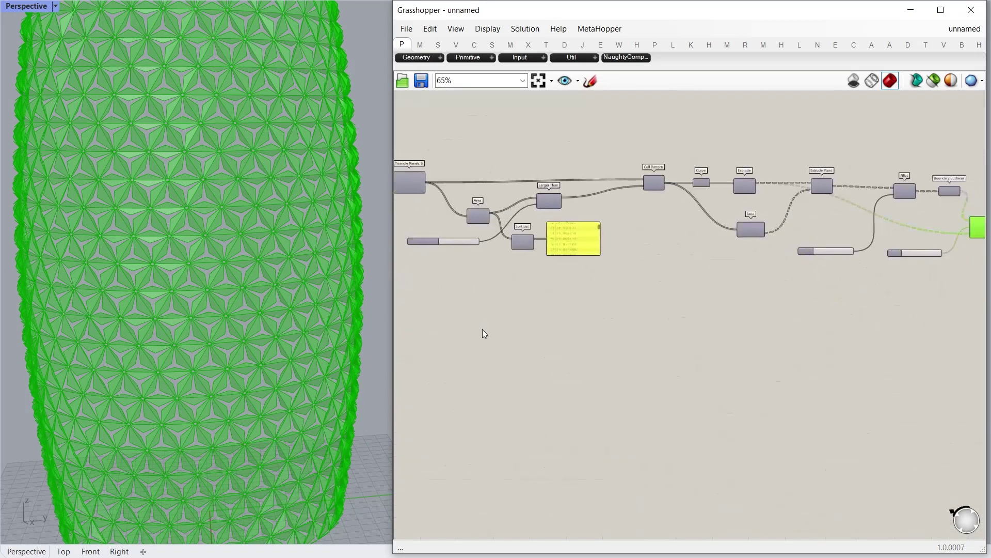
pyautogui.scroll(-8, 194, 303)
pyautogui.moveTo(194, 302); pyautogui.dragTo(200, 388, button='right')
pyautogui.scroll(3, 200, 387)
pyautogui.scroll(4, 764, 327)
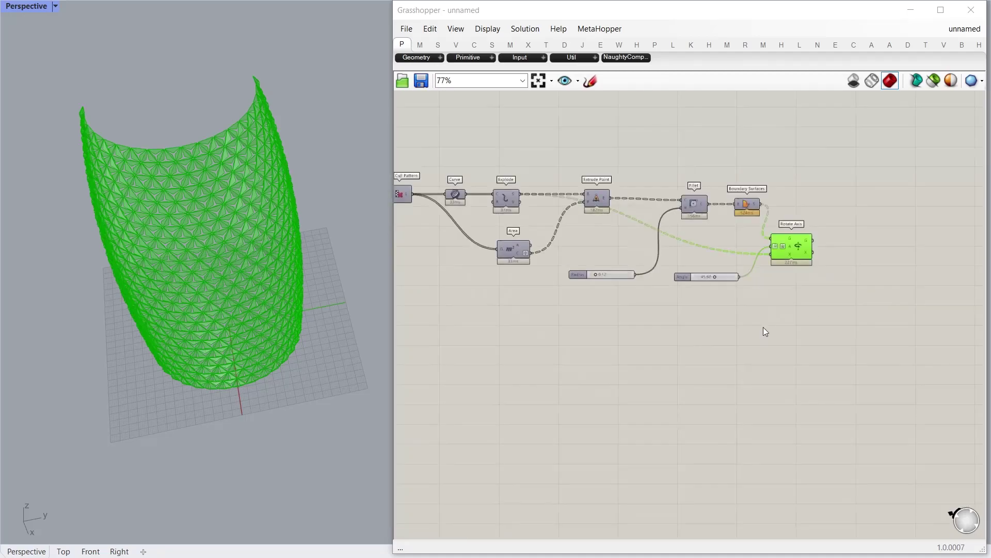
pyautogui.doubleClick(693, 391)
pyautogui.write('arc')
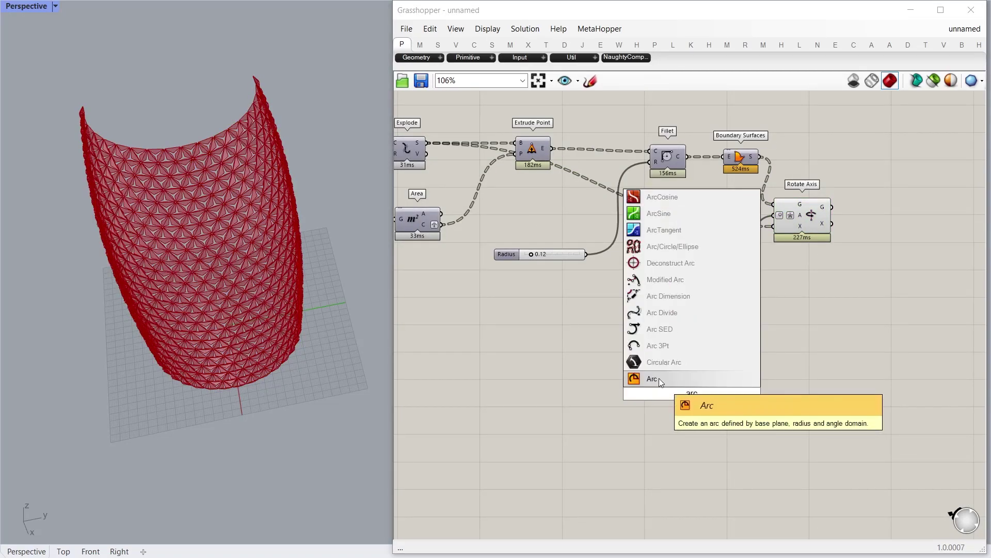
pyautogui.press('Return')
# Step: Add a number slider, connect it to Arc's R input and set the radius to 262.10
pyautogui.doubleClick(641, 398)
pyautogui.write('12')
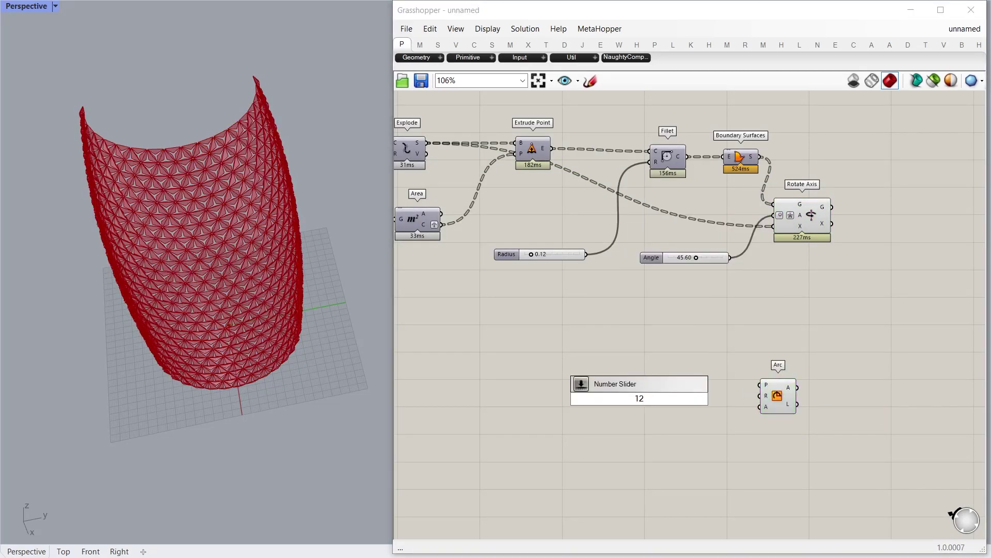
pyautogui.press('Return')
pyautogui.scroll(4, 674, 391)
pyautogui.moveTo(700, 406); pyautogui.dragTo(814, 398)
pyautogui.scroll(-4, 196, 413)
pyautogui.moveTo(253, 382); pyautogui.dragTo(233, 362, button='right')
pyautogui.scroll(2, 695, 387)
pyautogui.moveTo(568, 411); pyautogui.dragTo(586, 418)
# Step: Add a Rotate component beside Arc and connect Arc's A output to its G input
pyautogui.scroll(-6, 184, 377)
pyautogui.scroll(2, 184, 377)
pyautogui.scroll(-7, 552, 382)
pyautogui.scroll(4, 708, 421)
pyautogui.doubleClick(645, 405)
pyautogui.write('rotate')
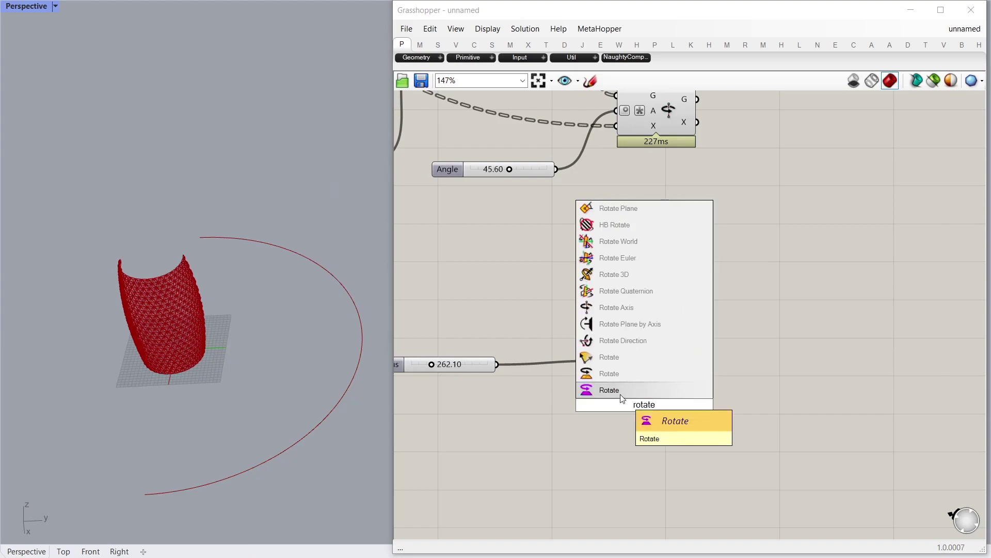
pyautogui.click(622, 390)
pyautogui.moveTo(686, 410); pyautogui.dragTo(723, 409)
pyautogui.moveTo(650, 350); pyautogui.dragTo(679, 373)
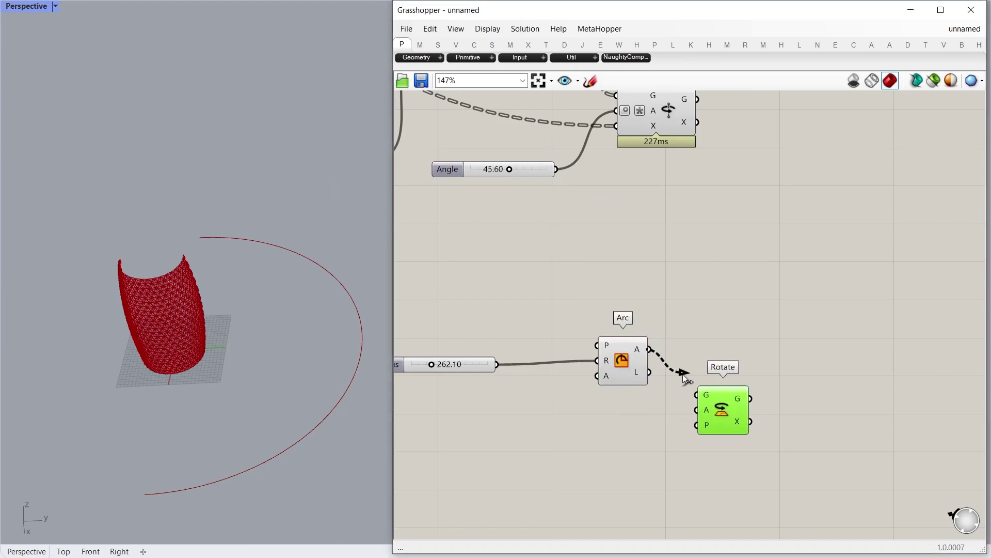
# Step: Hide Arc's preview and set Rotate's A input to degrees
pyautogui.moveTo(660, 439); pyautogui.dragTo(483, 330)
pyautogui.middleClick(526, 325)
pyautogui.click(564, 285)
pyautogui.rightClick(705, 424)
pyautogui.click(669, 420)
pyautogui.rightClick(707, 416)
pyautogui.click(734, 432)
# Step: Add a number slider, connect it to Rotate's A input and set the angle to 274
pyautogui.doubleClick(556, 455)
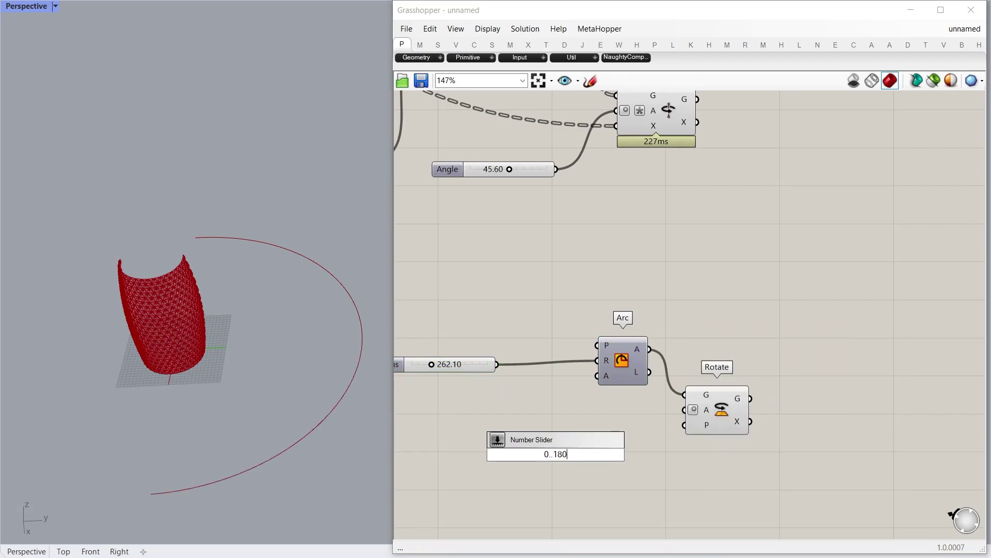
pyautogui.write('0..180')
pyautogui.press('Return')
pyautogui.moveTo(618, 454); pyautogui.dragTo(642, 420)
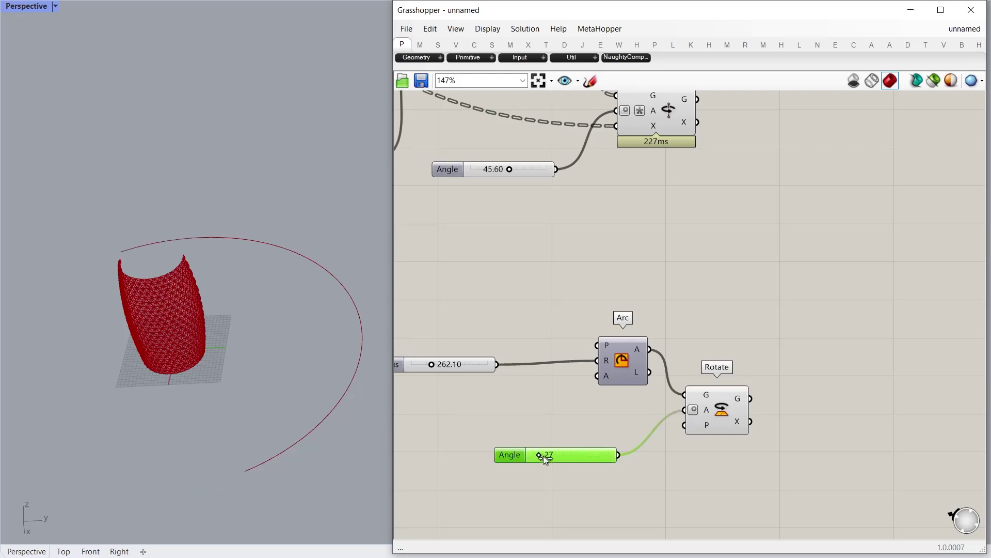
pyautogui.moveTo(590, 465); pyautogui.dragTo(591, 465)
# Step: Add a second Rotate Axis component to the canvas and feed Rotate's G output into its G input
pyautogui.moveTo(719, 414); pyautogui.dragTo(727, 454)
pyautogui.scroll(-1, 764, 457)
pyautogui.moveTo(808, 459); pyautogui.dragTo(723, 429, button='right')
pyautogui.doubleClick(723, 428)
pyautogui.write('rotate axis')
pyautogui.press('Return')
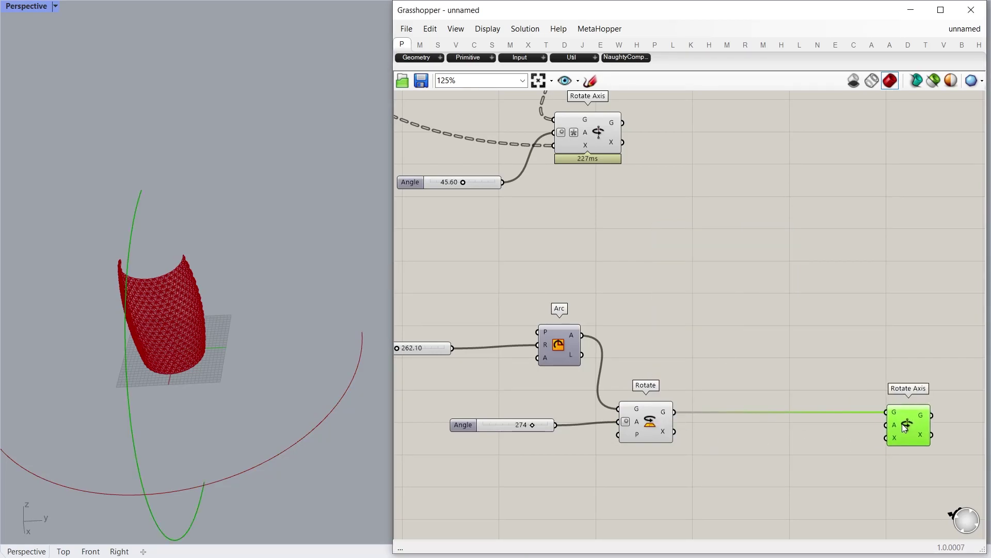
# Step: Add End Points and Line components that join the rotated arc's ends, supplying the line as the new Rotate Axis's X input
pyautogui.doubleClick(784, 458)
pyautogui.write('end point')
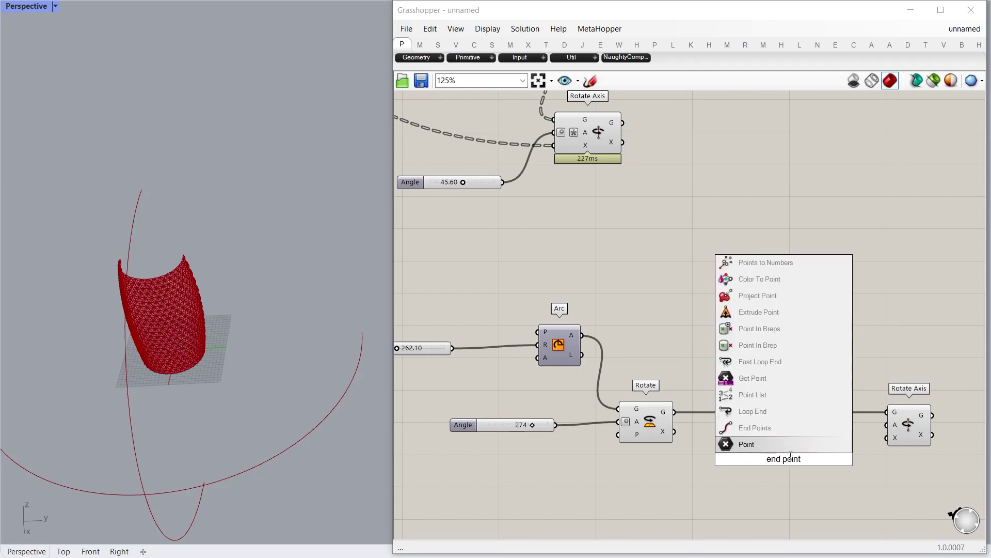
pyautogui.click(770, 429)
pyautogui.doubleClick(790, 461)
pyautogui.moveTo(785, 457)
pyautogui.mouseDown()
pyautogui.moveTo(737, 464)
pyautogui.moveTo(768, 456)
pyautogui.mouseUp()
pyautogui.write('ln')
pyautogui.click(777, 448)
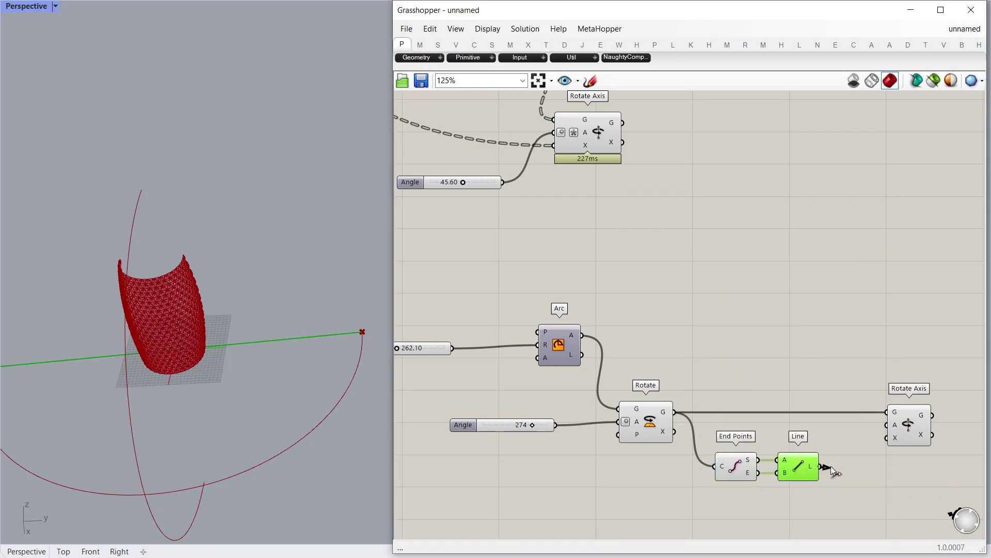
# Step: Set the new Rotate Axis's A input to degrees and connect a 0..180 number slider to it
pyautogui.rightClick(895, 424)
pyautogui.click(885, 494)
pyautogui.doubleClick(630, 509)
pyautogui.write('0..180')
pyautogui.press('Return')
pyautogui.moveTo(687, 515); pyautogui.dragTo(876, 425)
# Step: Hide the previews of Rotate, End Points and Line
pyautogui.scroll(-4, 782, 521)
pyautogui.moveTo(781, 517); pyautogui.dragTo(559, 365)
pyautogui.middleClick(560, 365)
pyautogui.click(584, 338)
pyautogui.click(728, 510)
# Step: Test the arc's tilt with the new Angle slider and commit the expression -x on the new Rotate Axis's A input
pyautogui.scroll(5, 728, 511)
pyautogui.moveTo(615, 422); pyautogui.dragTo(610, 423)
pyautogui.scroll(-5, 610, 423)
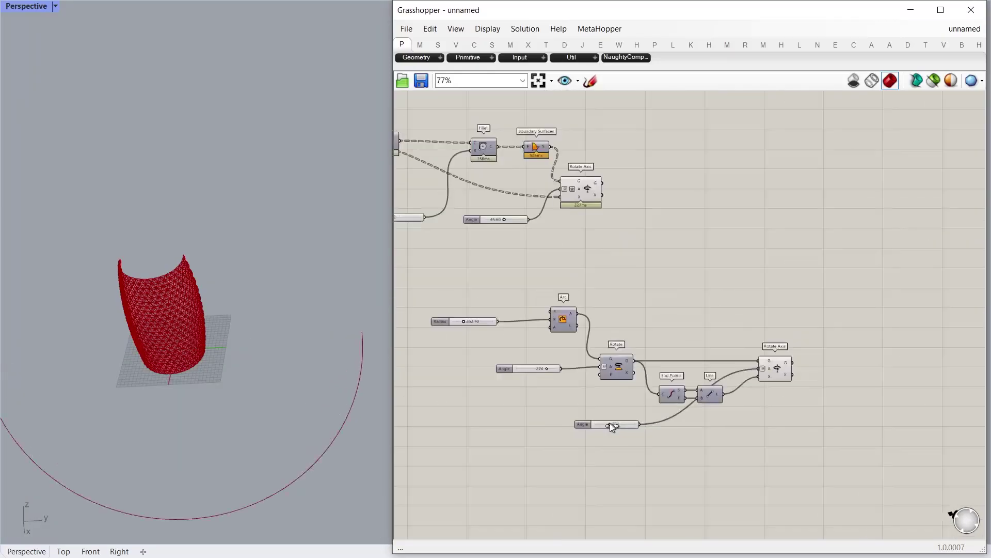
pyautogui.rightClick(750, 358)
pyautogui.moveTo(790, 446)
pyautogui.click(695, 456)
pyautogui.write('-x')
pyautogui.click(693, 475)
pyautogui.moveTo(231, 369); pyautogui.dragTo(188, 354, button='right')
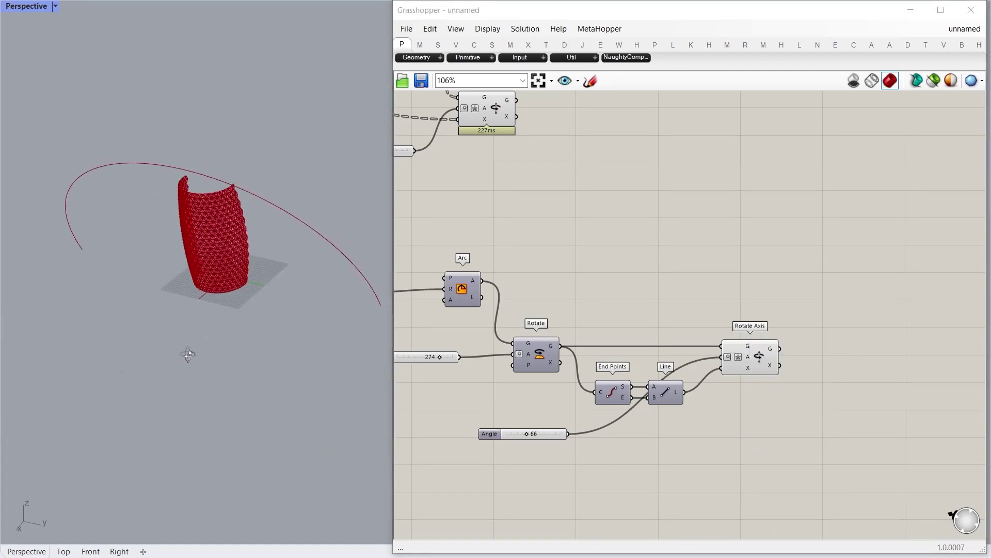
# Step: Set the Angle slider feeding the new Rotate Axis to 44
pyautogui.moveTo(537, 416); pyautogui.dragTo(605, 396, button='right')
pyautogui.scroll(4, 609, 408)
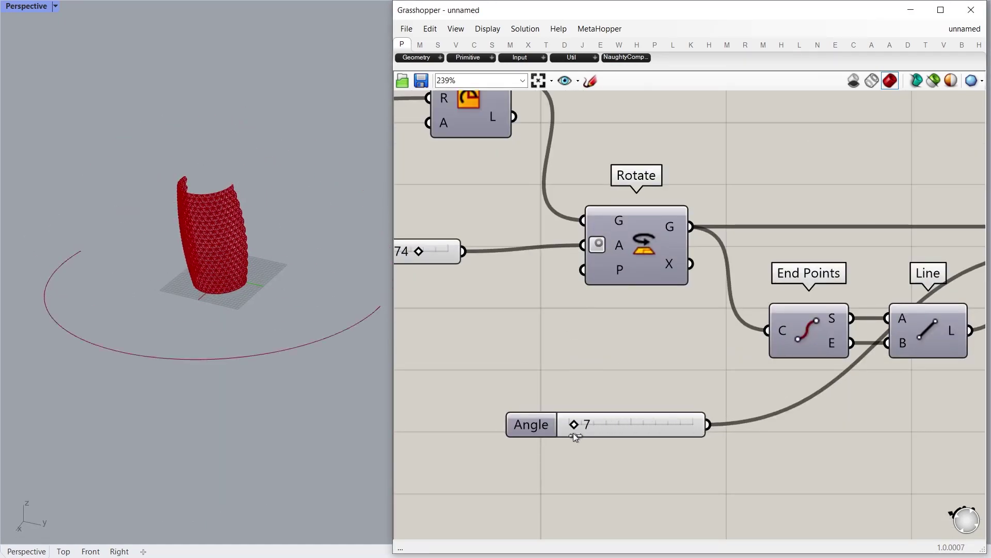
pyautogui.moveTo(598, 430); pyautogui.dragTo(600, 429)
# Step: Try other arc rotation angles, keep 274, and set Arc's Radius slider to 370.19
pyautogui.moveTo(496, 340); pyautogui.dragTo(678, 421, button='right')
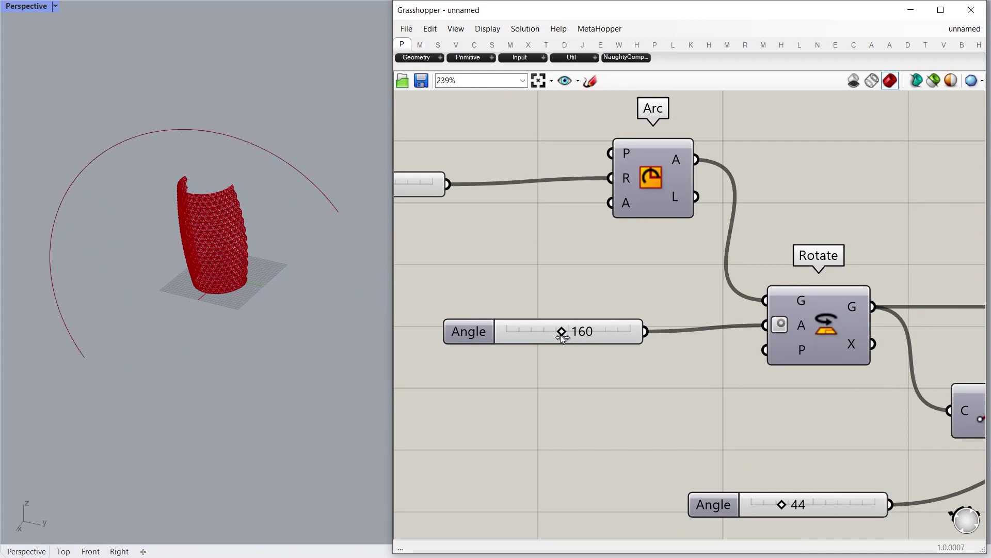
pyautogui.scroll(-1, 602, 340)
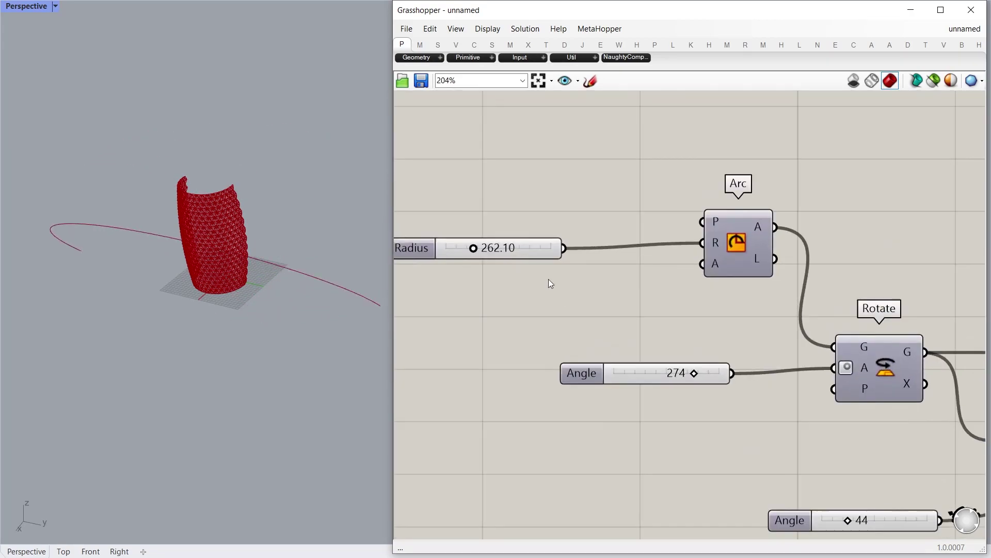
pyautogui.moveTo(206, 209); pyautogui.dragTo(241, 312, button='right')
pyautogui.scroll(-6, 240, 312)
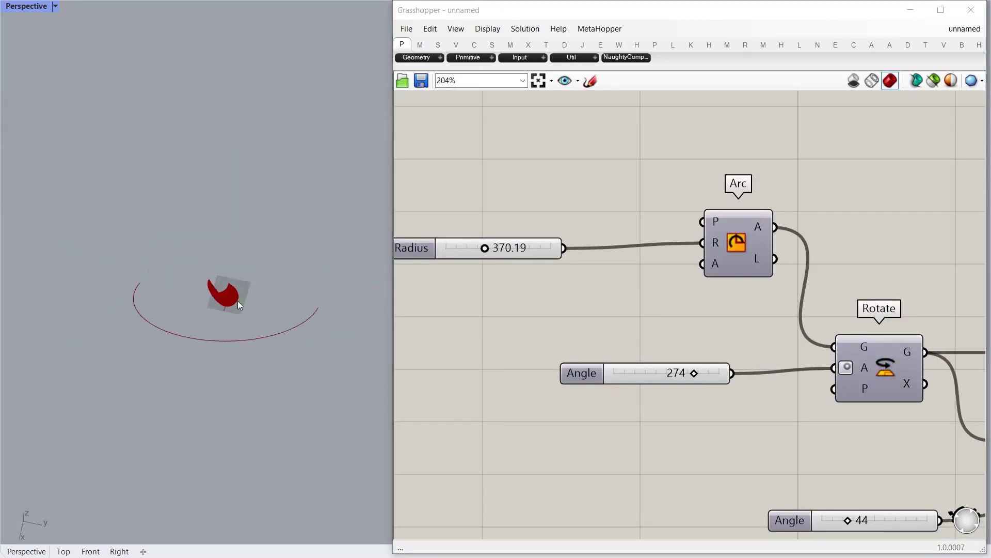
pyautogui.scroll(5, 238, 302)
# Step: Add an Evaluate Curve component beside the new Rotate Axis
pyautogui.scroll(-6, 548, 302)
pyautogui.scroll(3, 877, 317)
pyautogui.doubleClick(809, 314)
pyautogui.write('point on')
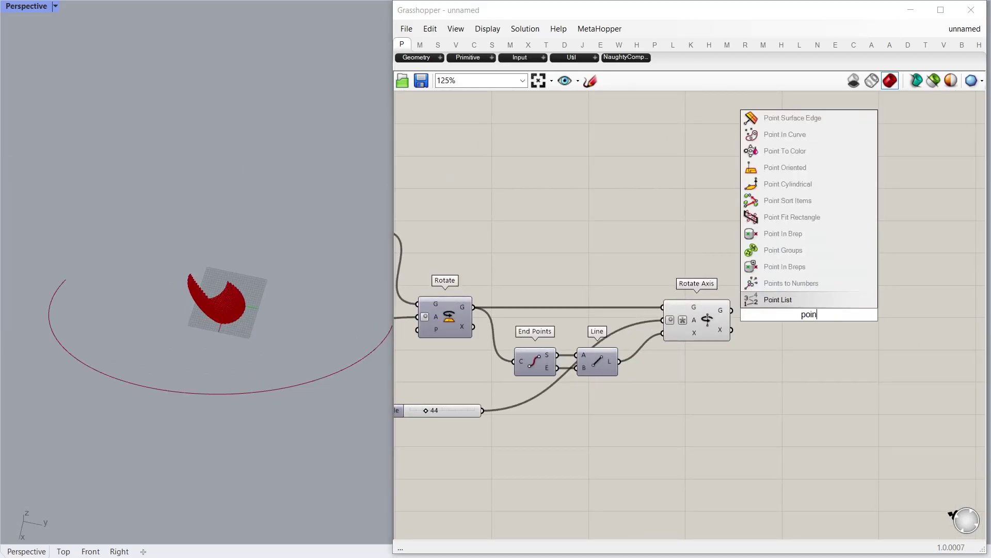
pyautogui.press('BackSpace')
pyautogui.press('BackSpace')
pyautogui.press('BackSpace')
pyautogui.press('BackSpace')
pyautogui.press('BackSpace')
pyautogui.press('BackSpace')
pyautogui.press('BackSpace')
pyautogui.press('BackSpace')
pyautogui.write('evaluate crv')
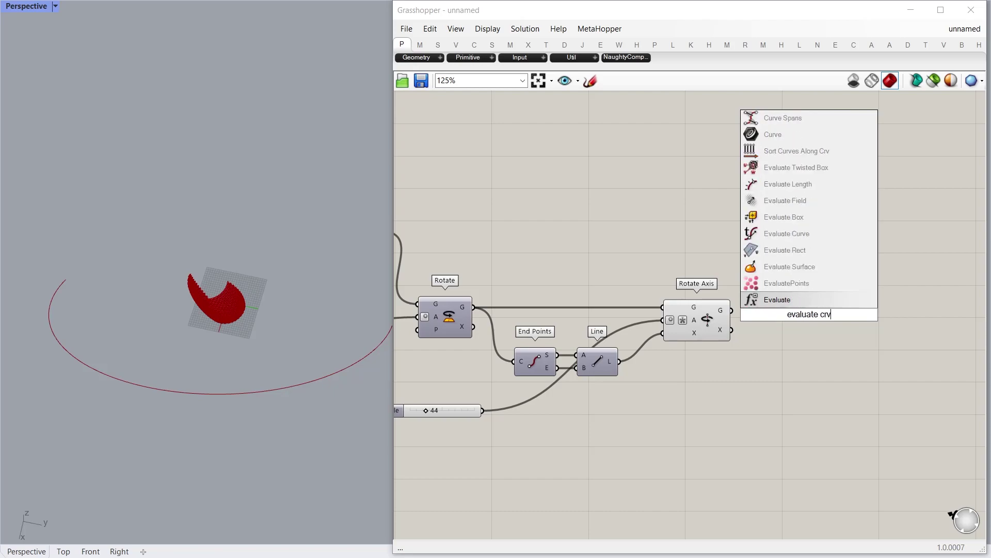
pyautogui.click(796, 234)
# Step: Reparameterize Evaluate Curve's C input and feed it the tilted arc from Rotate Axis's G output
pyautogui.rightClick(798, 305)
pyautogui.click(831, 440)
pyautogui.moveTo(814, 308); pyautogui.dragTo(836, 314)
# Step: Add a 0..1.00 number slider, connect it to Evaluate Curve's t input and set the parameter to 0.70
pyautogui.doubleClick(712, 392)
pyautogui.write('0')
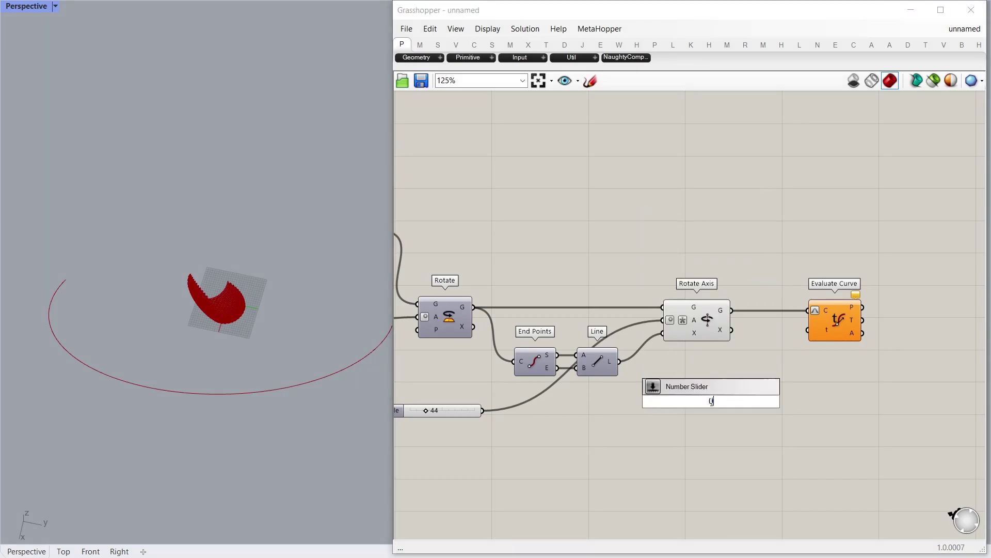
pyautogui.write('..1.00')
pyautogui.press('Return')
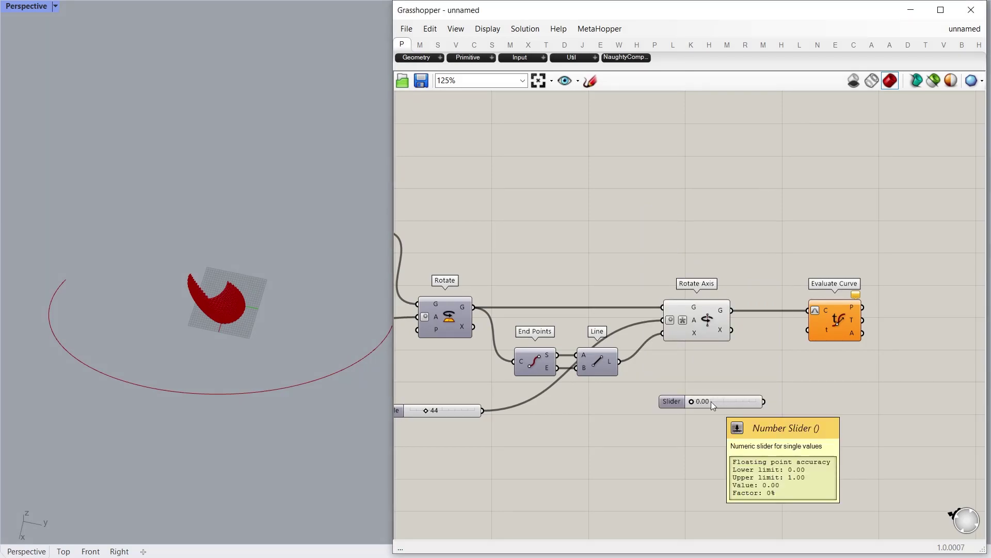
pyautogui.moveTo(650, 426); pyautogui.dragTo(699, 431)
# Step: Add a Sphere component and connect Evaluate Curve's P output to its B input
pyautogui.moveTo(935, 335); pyautogui.dragTo(820, 346, button='right')
pyautogui.doubleClick(820, 346)
pyautogui.write('sphere')
pyautogui.click(790, 315)
pyautogui.moveTo(813, 344); pyautogui.dragTo(838, 323)
# Step: Add a number slider for Sphere's R input and set it to 10.000
pyautogui.doubleClick(741, 387)
pyautogui.write('1.021')
pyautogui.press('Return')
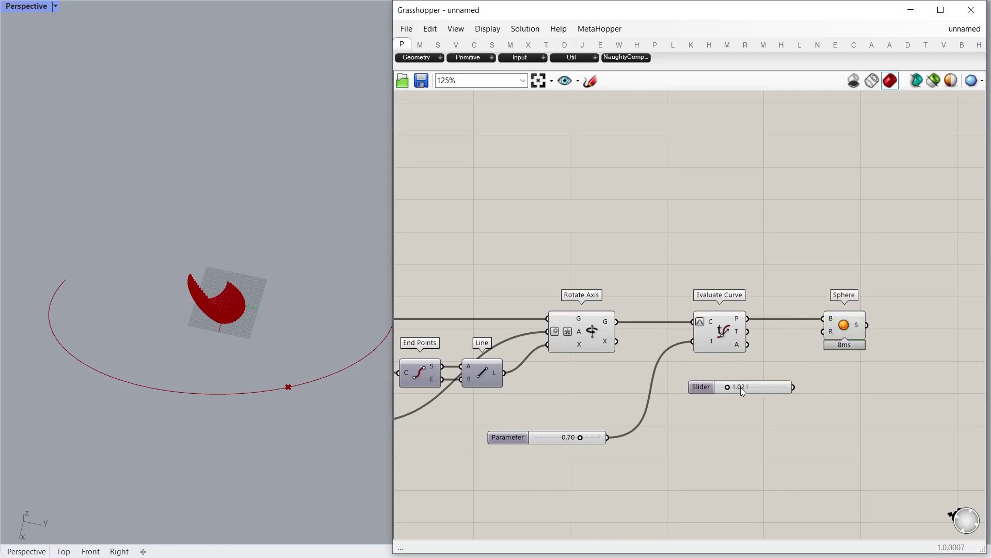
pyautogui.moveTo(731, 387); pyautogui.dragTo(835, 389)
# Step: Raise the sphere radius slider's maximum to 20 and set the radius to 18.800
pyautogui.rightClick(726, 388)
pyautogui.click(755, 438)
pyautogui.click(743, 453)
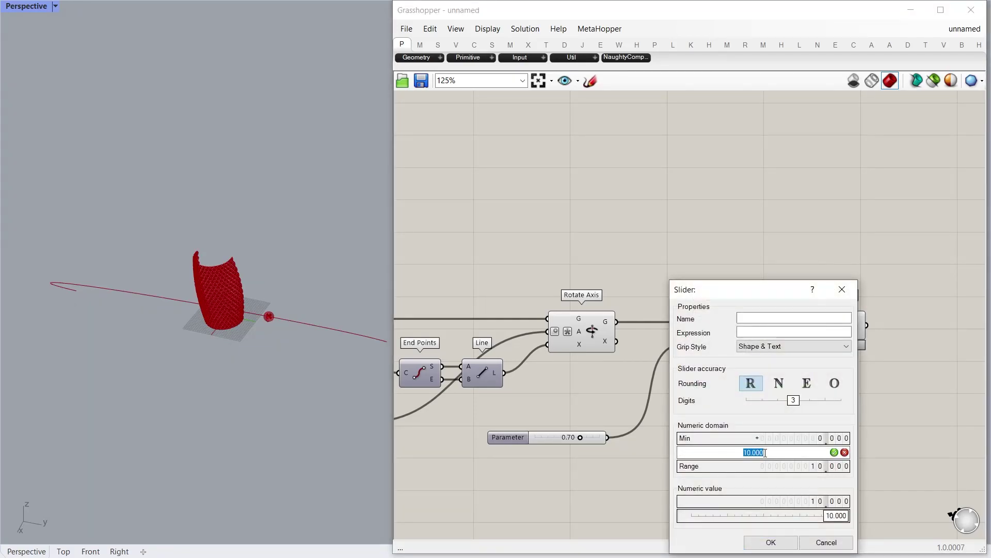
pyautogui.write('20')
pyautogui.press('Return')
pyautogui.press('Return')
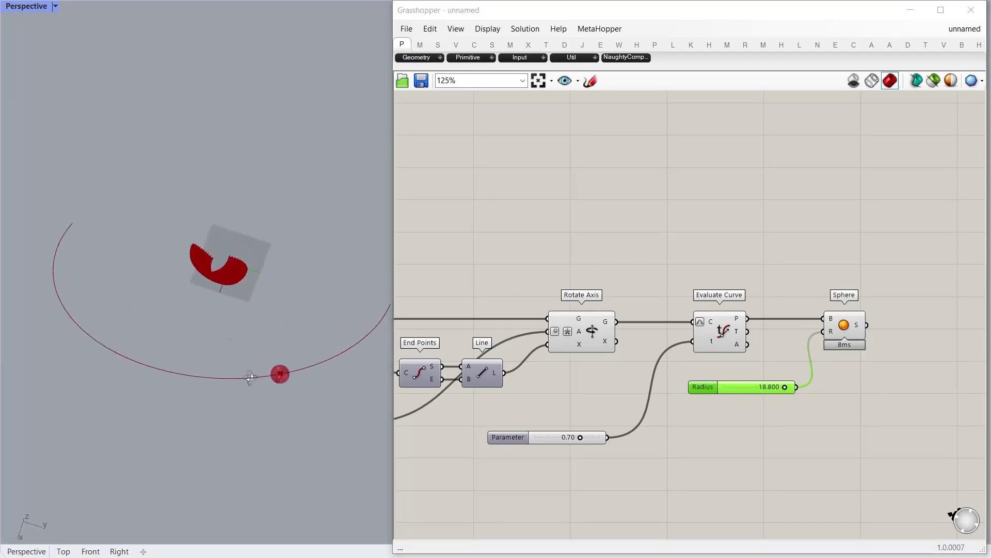
# Step: Set the Parameter slider to 0.43 and check the sphere's position relative to the paneled surface
pyautogui.scroll(3, 519, 434)
pyautogui.moveTo(620, 440); pyautogui.dragTo(590, 442)
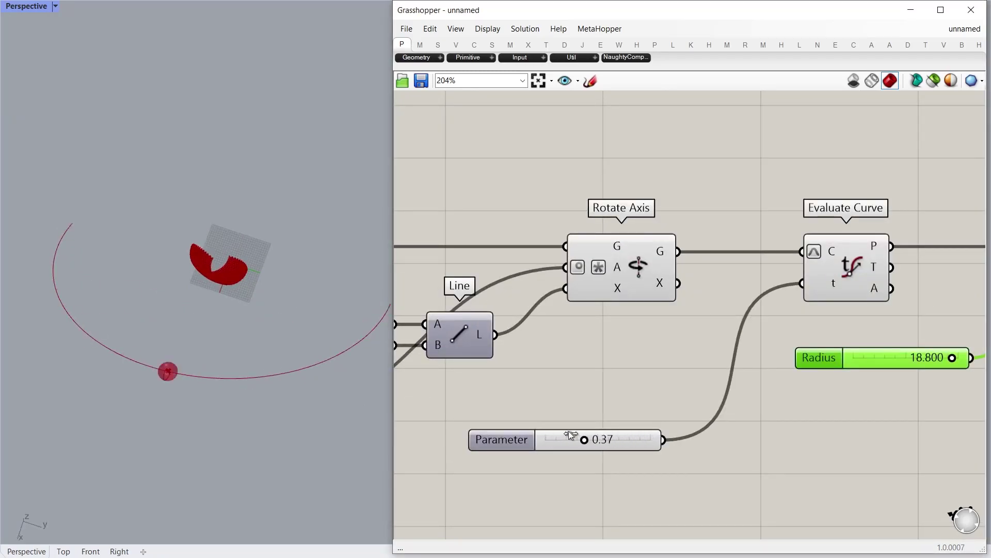
pyautogui.moveTo(217, 330); pyautogui.dragTo(190, 304, button='right')
pyautogui.scroll(10, 217, 261)
pyautogui.scroll(-6, 228, 261)
pyautogui.moveTo(244, 341); pyautogui.dragTo(182, 356, button='right')
pyautogui.scroll(3, 181, 356)
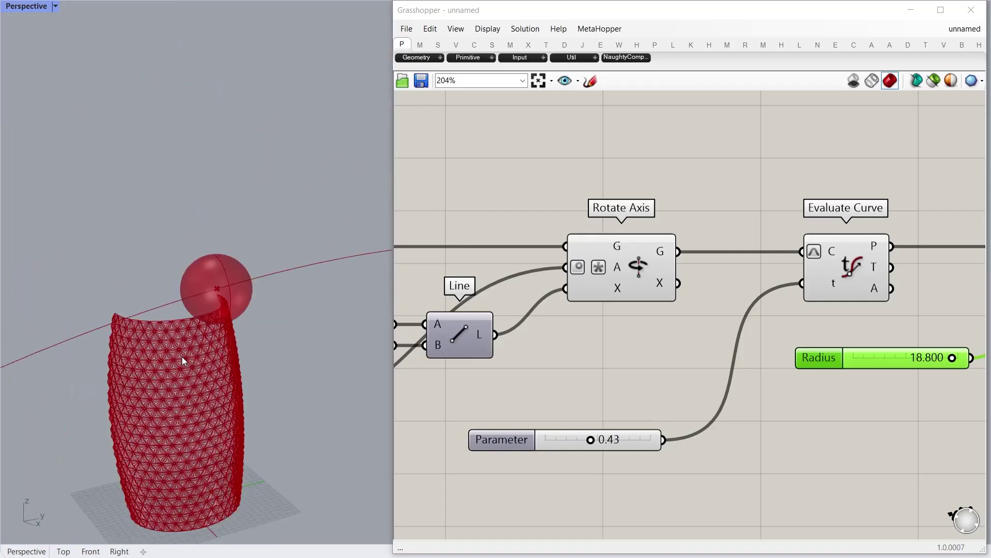
# Step: Turn on the Area component's preview to show the panel centroids
pyautogui.scroll(-6, 675, 377)
pyautogui.moveTo(552, 243); pyautogui.dragTo(732, 243, button='right')
pyautogui.scroll(2, 732, 243)
pyautogui.moveTo(627, 243); pyautogui.dragTo(762, 265, button='right')
pyautogui.scroll(2, 762, 265)
pyautogui.moveTo(583, 255); pyautogui.dragTo(787, 265, button='right')
pyautogui.moveTo(573, 246); pyautogui.dragTo(759, 250, button='right')
pyautogui.moveTo(577, 248); pyautogui.dragTo(766, 254, button='right')
pyautogui.scroll(-2, 765, 254)
pyautogui.scroll(1, 634, 252)
pyautogui.moveTo(499, 238); pyautogui.dragTo(528, 237, button='right')
pyautogui.moveTo(823, 212); pyautogui.dragTo(643, 199, button='right')
pyautogui.middleClick(647, 267)
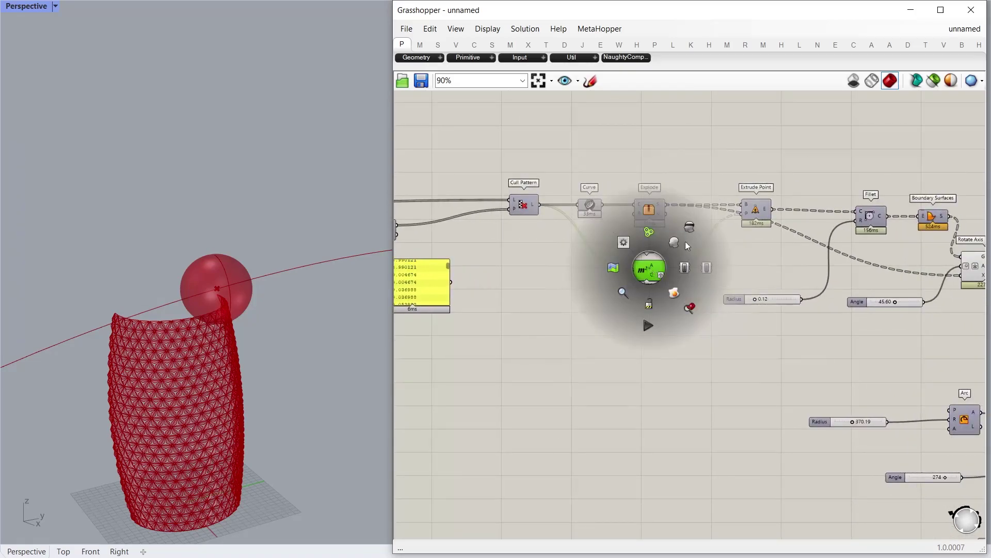
pyautogui.click(687, 241)
pyautogui.scroll(3, 640, 350)
# Step: Add Surface Closest Point for the Area centroids and feed the surface and uvP output into a new Evaluate Surface component
pyautogui.doubleClick(640, 351)
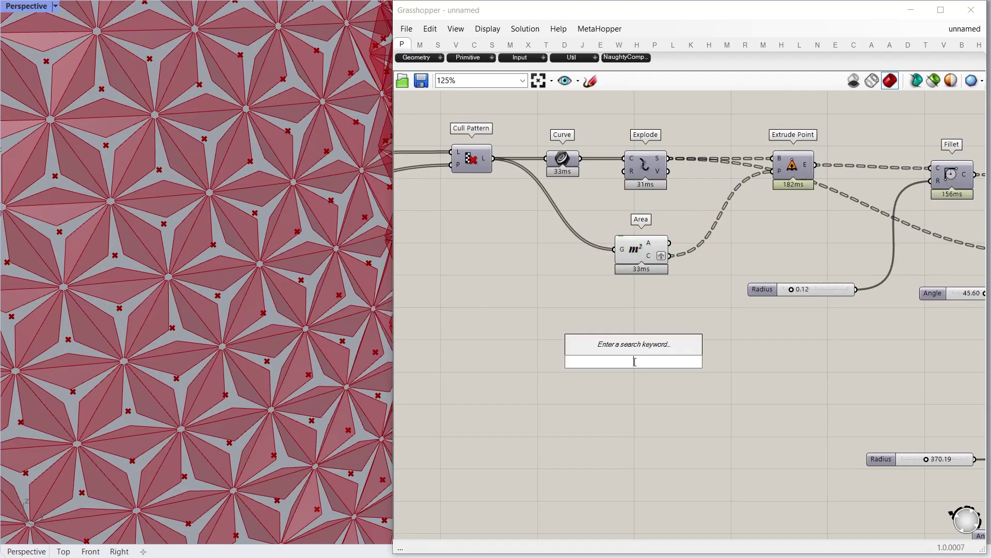
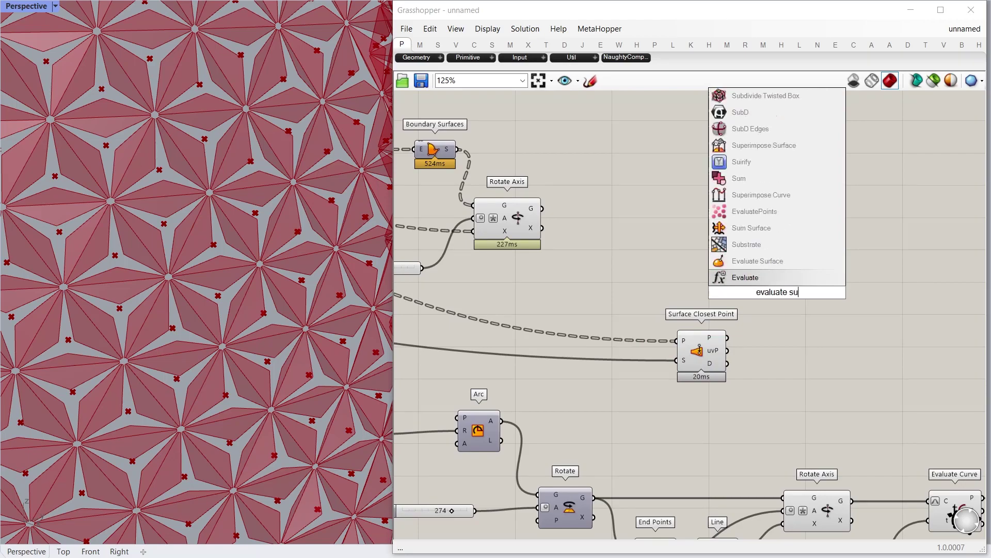
pyautogui.click(783, 277)
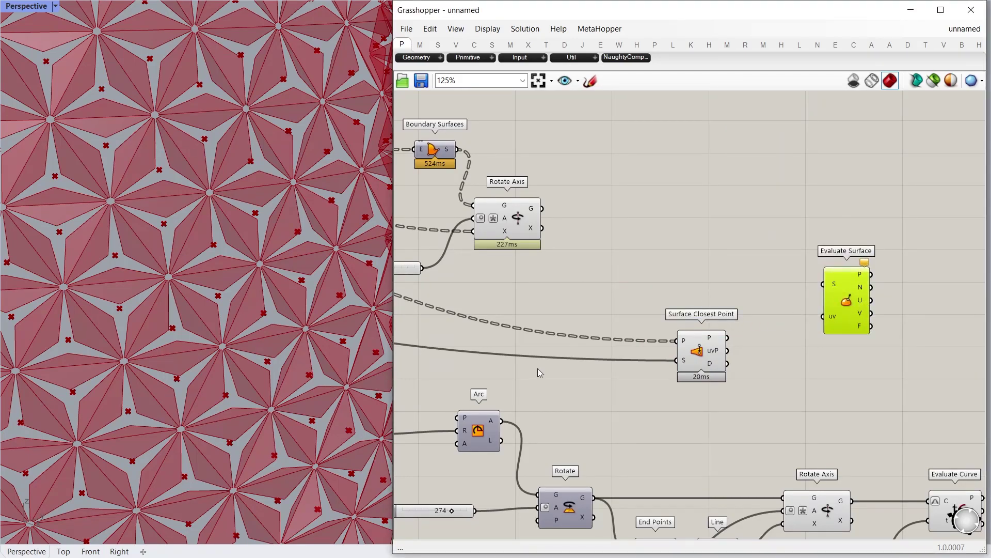
pyautogui.moveTo(849, 312); pyautogui.dragTo(785, 306)
pyautogui.scroll(5, 269, 308)
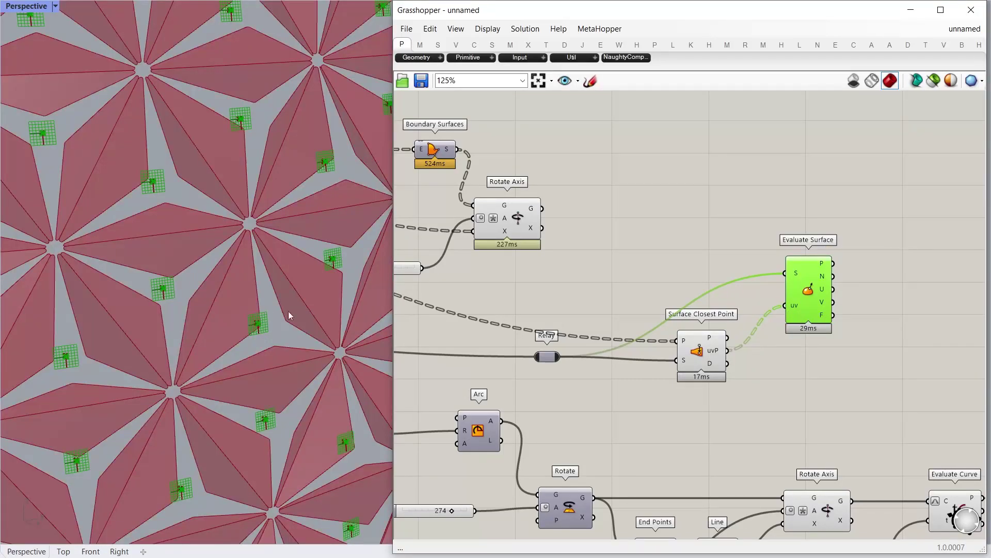
# Step: Try preview plane sizes of 10 and 8, and set the size back to 1
pyautogui.click(503, 29)
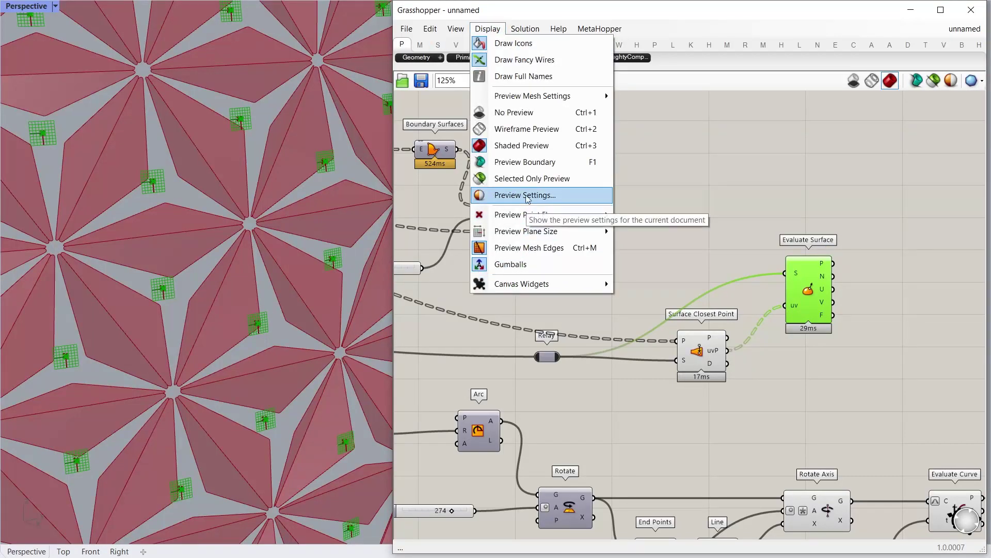
pyautogui.moveTo(594, 231)
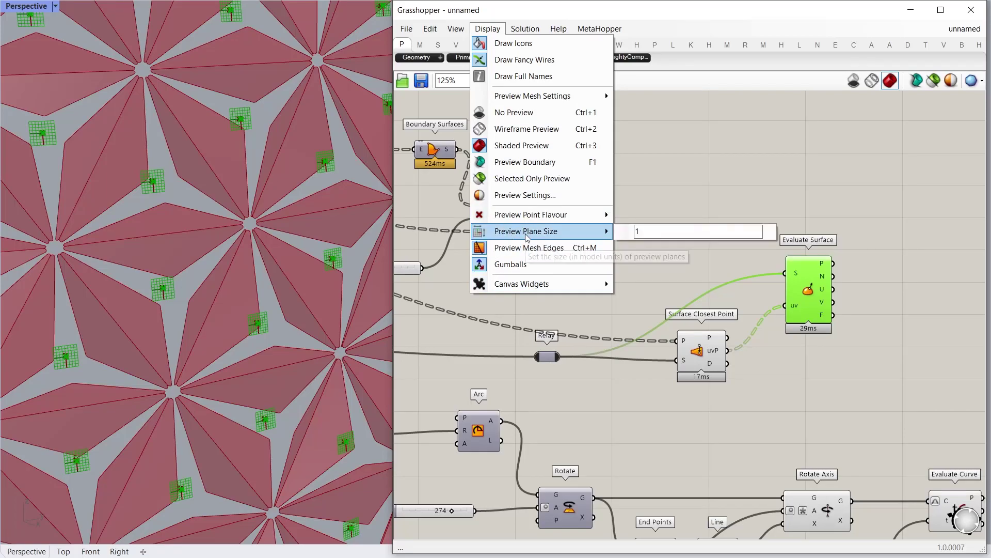
pyautogui.write('10')
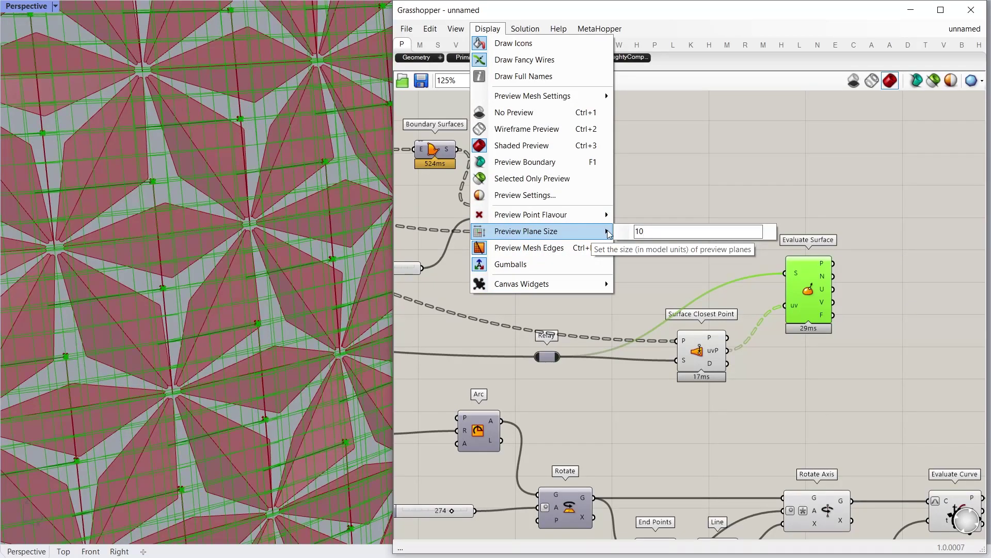
pyautogui.moveTo(666, 231); pyautogui.dragTo(621, 231)
pyautogui.write('8')
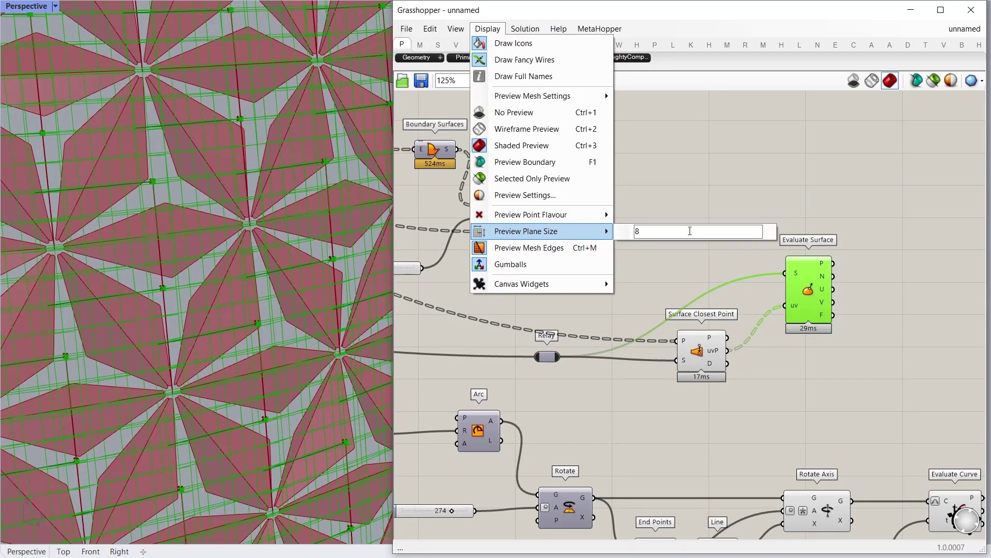
pyautogui.moveTo(690, 231); pyautogui.dragTo(591, 226)
pyautogui.write('1')
pyautogui.click(717, 199)
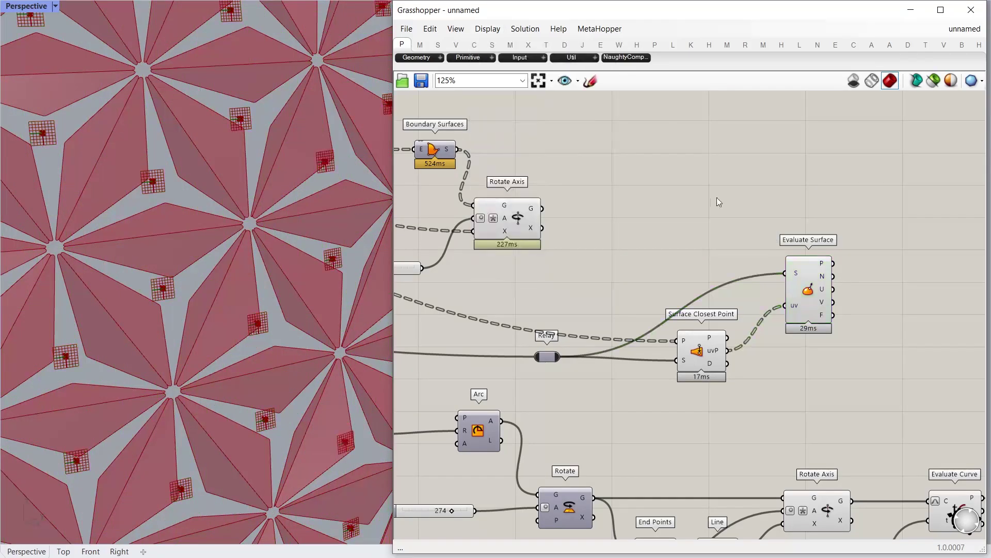
# Step: Select Evaluate Surface and examine its frames across the surface in relation to the sphere
pyautogui.scroll(-2, 624, 212)
pyautogui.click(768, 262)
pyautogui.moveTo(797, 293); pyautogui.dragTo(669, 260, button='right')
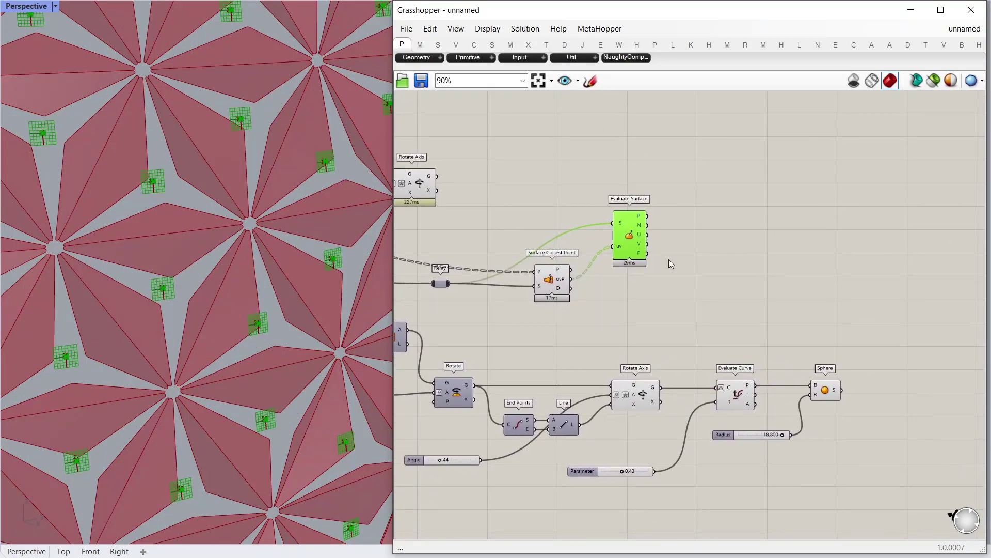
pyautogui.scroll(-15, 272, 235)
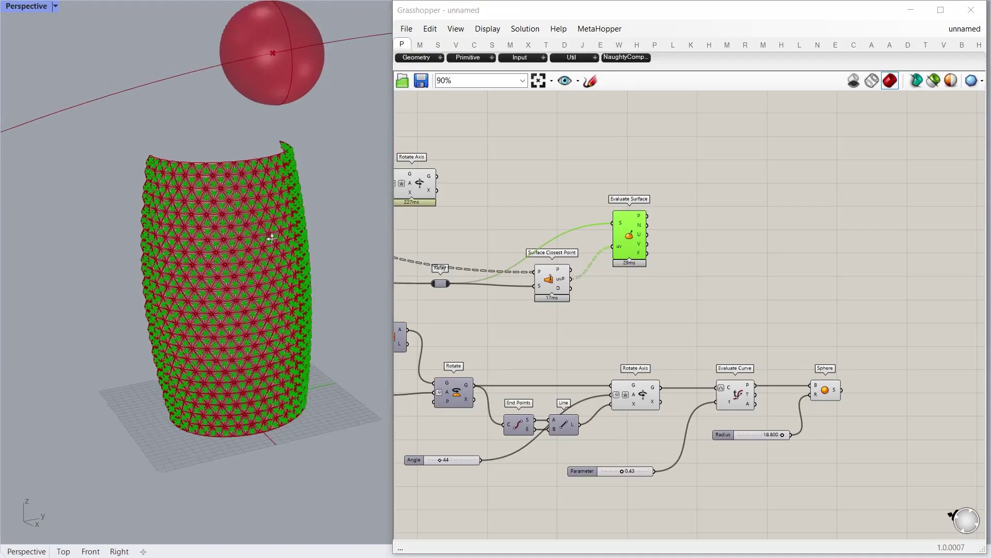
pyautogui.moveTo(272, 234)
pyautogui.mouseDown(button='right')
pyautogui.moveTo(274, 248)
pyautogui.moveTo(289, 243)
pyautogui.mouseUp(button='right')
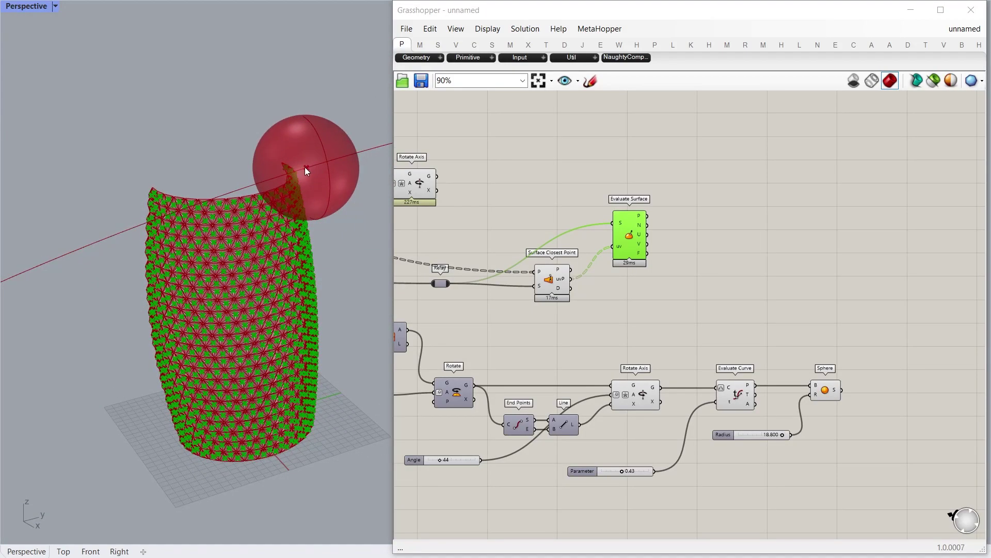
# Step: Add a Line component from Surface Closest Point's P output to the Evaluate Curve point at the sphere's centre
pyautogui.click(744, 299)
pyautogui.moveTo(774, 284); pyautogui.dragTo(706, 272, button='right')
pyautogui.doubleClick(707, 271)
pyautogui.write('line')
pyautogui.press('Return')
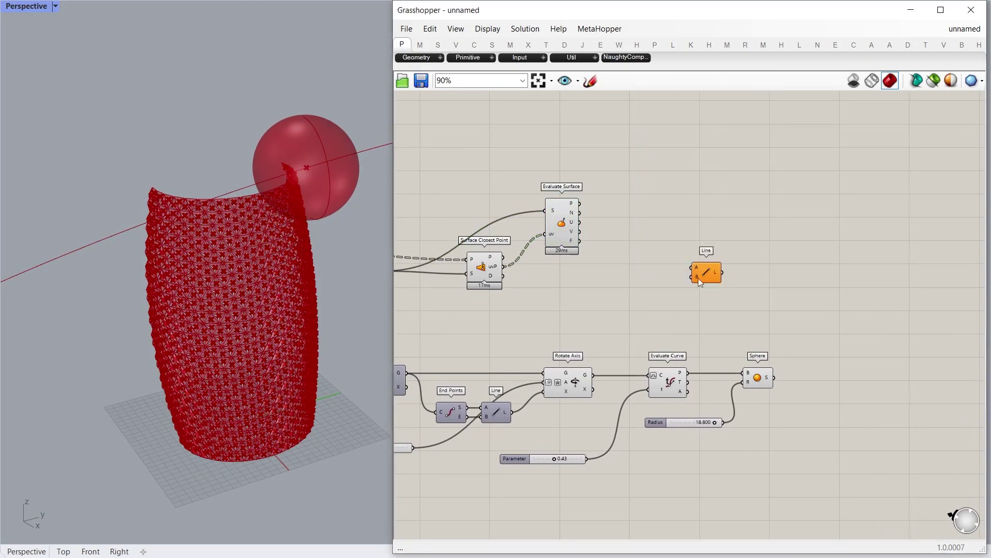
pyautogui.scroll(3, 569, 222)
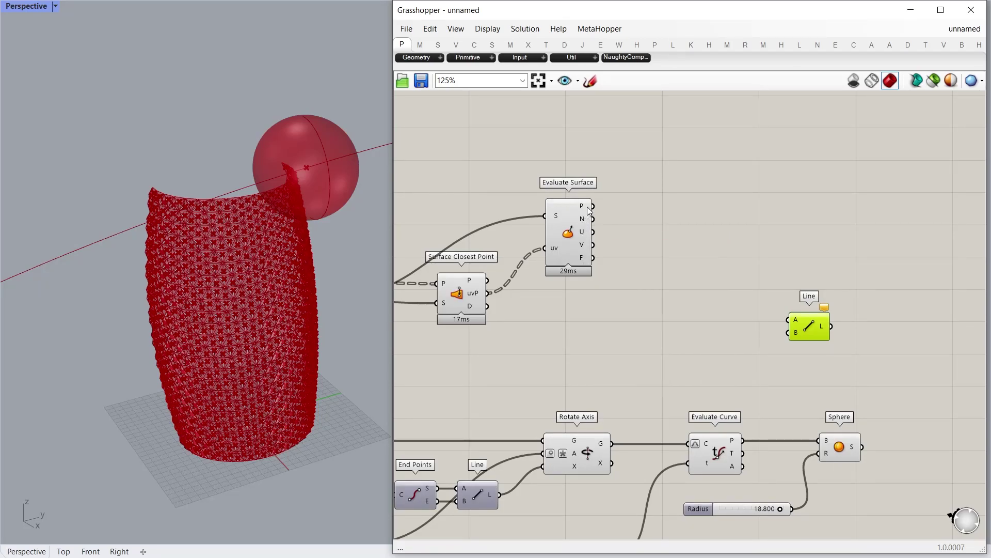
pyautogui.moveTo(788, 401); pyautogui.dragTo(808, 339)
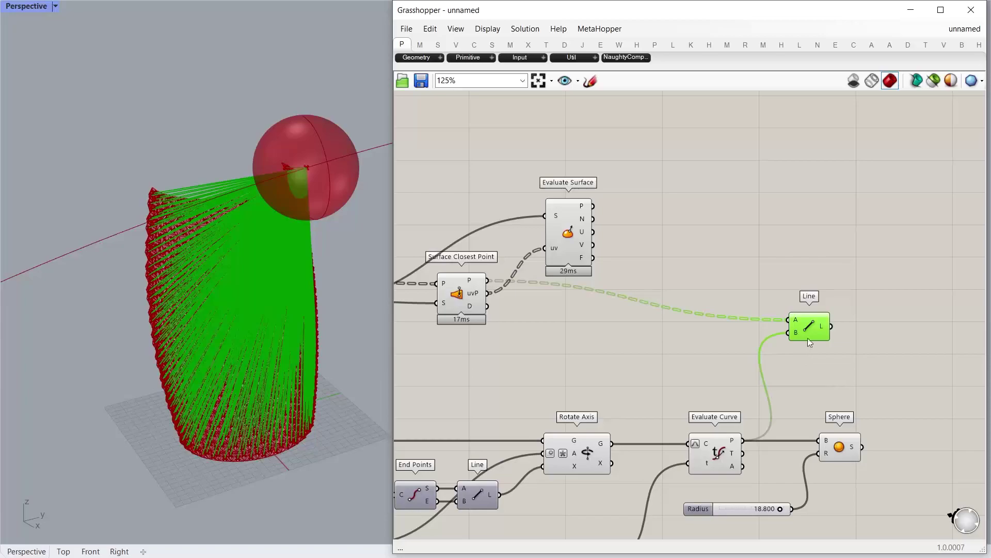
# Step: Reduce the sphere's Radius slider to 12.703
pyautogui.moveTo(305, 295); pyautogui.dragTo(183, 342, button='right')
pyautogui.scroll(4, 238, 271)
pyautogui.moveTo(658, 330); pyautogui.dragTo(610, 204, button='right')
pyautogui.scroll(4, 730, 391)
pyautogui.moveTo(731, 373); pyautogui.dragTo(702, 373)
pyautogui.scroll(-3, 701, 372)
# Step: Try the arc's Parameter slider at 0.15, set it to 1.00, and examine the lines running from the panels to the sphere
pyautogui.moveTo(413, 434); pyautogui.dragTo(594, 429, button='right')
pyautogui.moveTo(644, 427); pyautogui.dragTo(621, 424)
pyautogui.moveTo(137, 401); pyautogui.dragTo(88, 415, button='right')
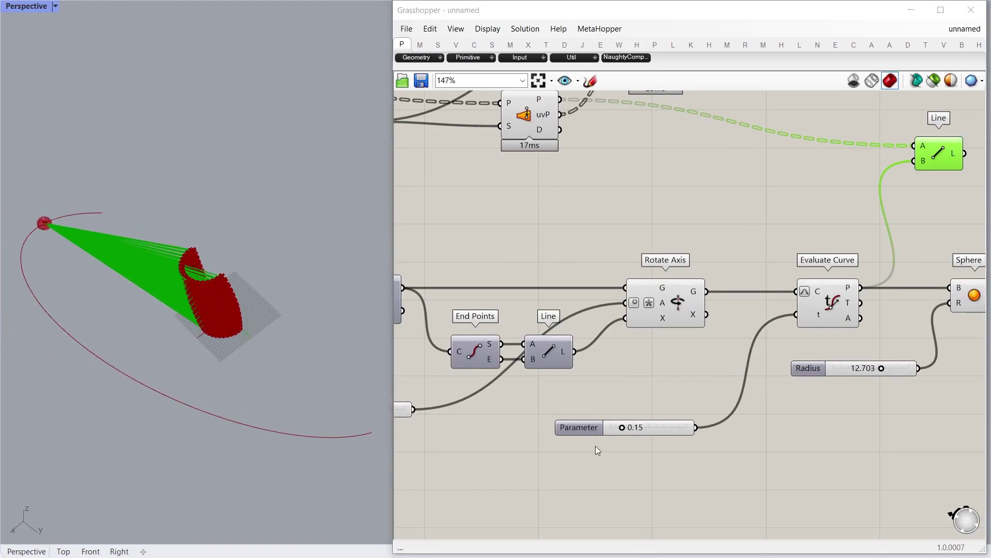
pyautogui.moveTo(622, 427); pyautogui.dragTo(693, 417)
pyautogui.moveTo(217, 413); pyautogui.dragTo(210, 357, button='right')
pyautogui.scroll(5, 224, 401)
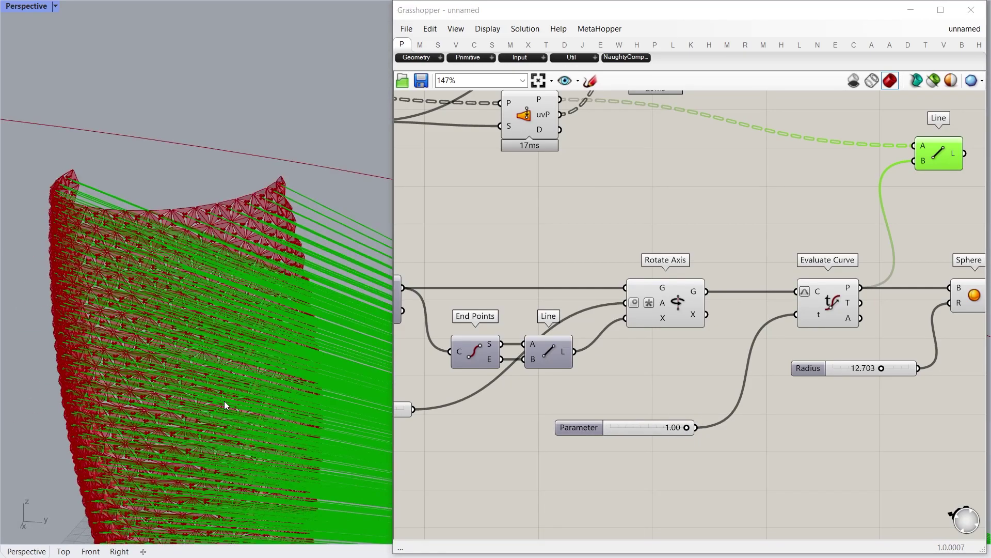
pyautogui.scroll(5, 264, 203)
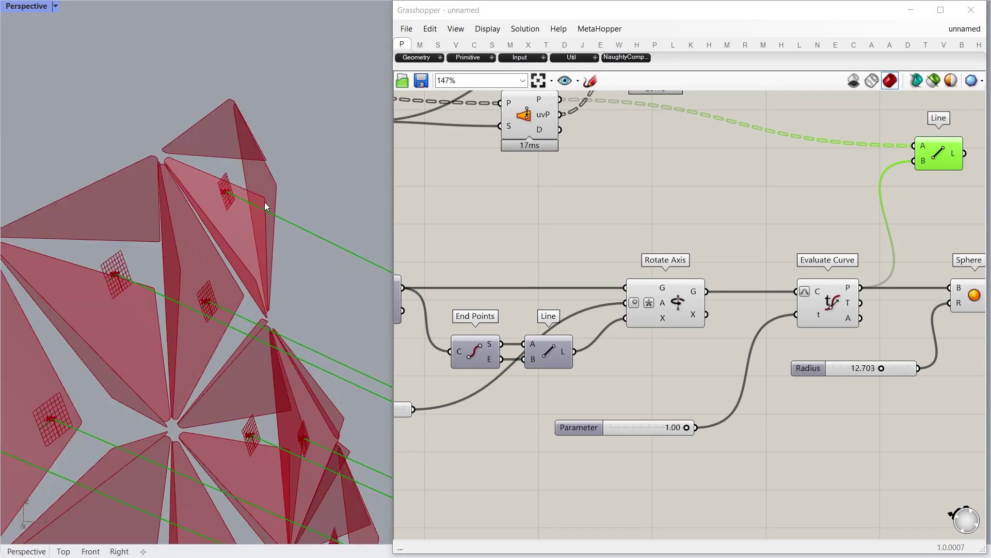
pyautogui.scroll(-8, 261, 217)
pyautogui.moveTo(252, 229); pyautogui.dragTo(136, 279, button='right')
pyautogui.scroll(-3, 785, 361)
# Step: Add a vector Angle component and feed Evaluate Surface's N output into its A input
pyautogui.moveTo(736, 164); pyautogui.dragTo(695, 270, button='right')
pyautogui.moveTo(661, 279); pyautogui.dragTo(661, 239)
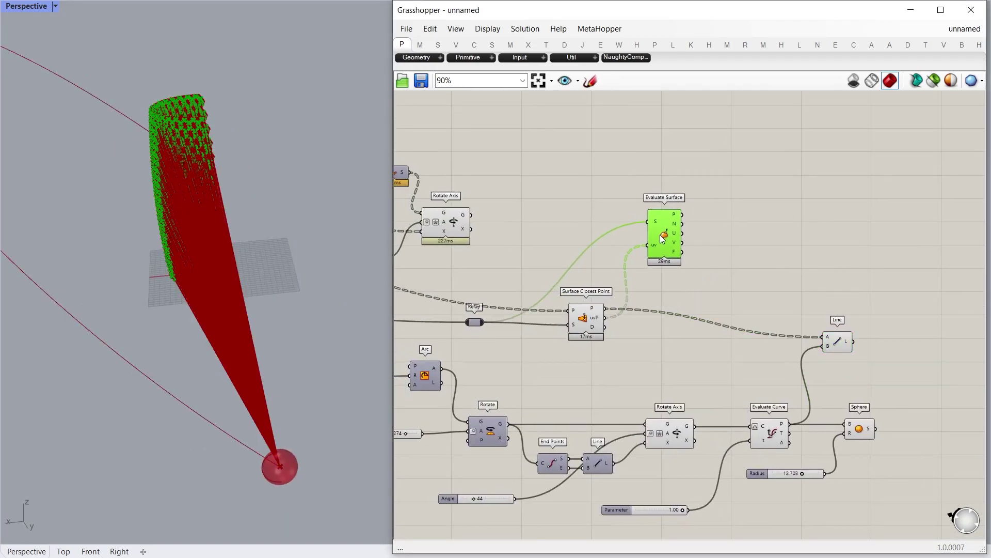
pyautogui.doubleClick(720, 282)
pyautogui.write('angle')
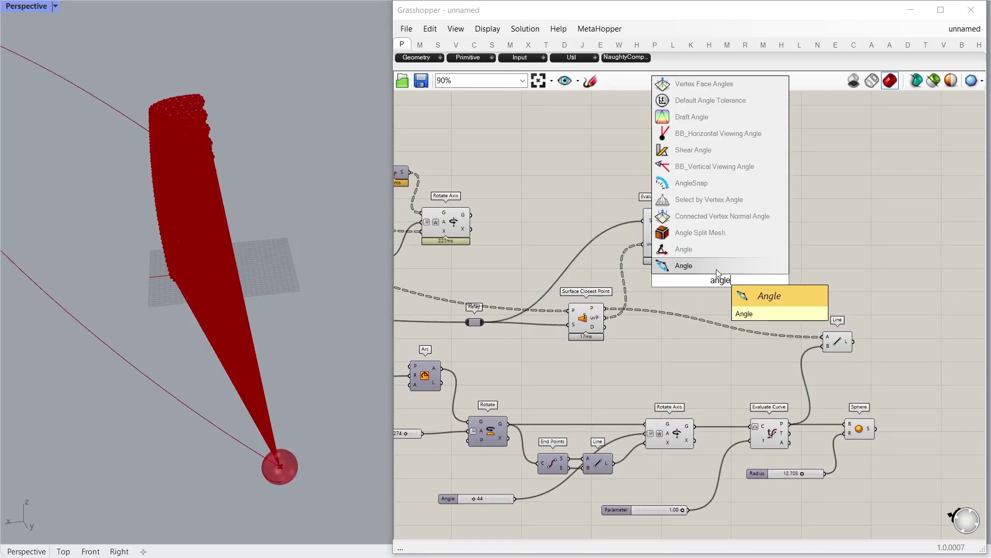
pyautogui.click(706, 250)
pyautogui.scroll(3, 683, 234)
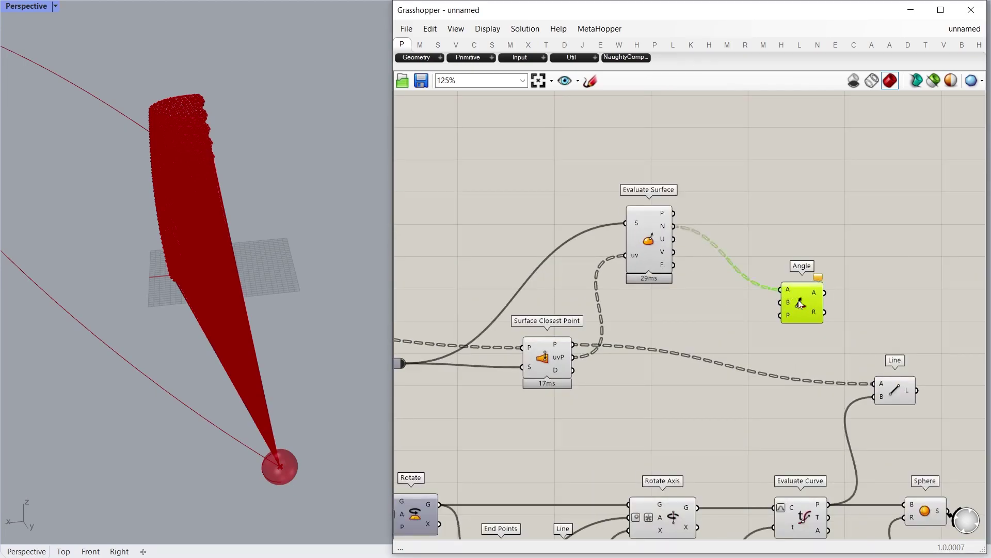
pyautogui.moveTo(798, 300); pyautogui.dragTo(917, 271)
pyautogui.moveTo(917, 272); pyautogui.dragTo(699, 246, button='right')
pyautogui.moveTo(713, 250); pyautogui.dragTo(823, 234)
# Step: Add a Panel to Evaluate Surface's N output and read through the normal vectors
pyautogui.doubleClick(634, 244)
pyautogui.write('//')
pyautogui.press('Return')
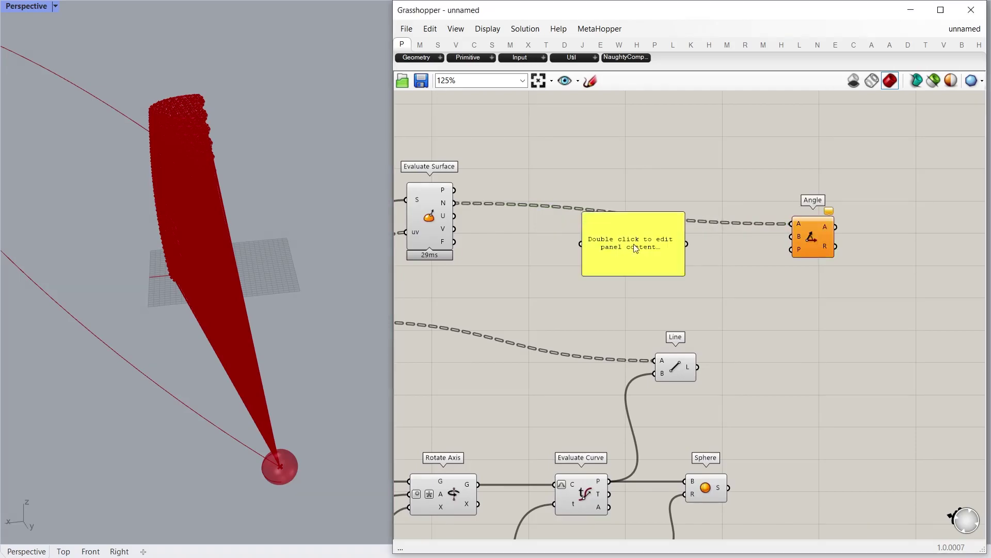
pyautogui.moveTo(545, 236); pyautogui.dragTo(622, 250)
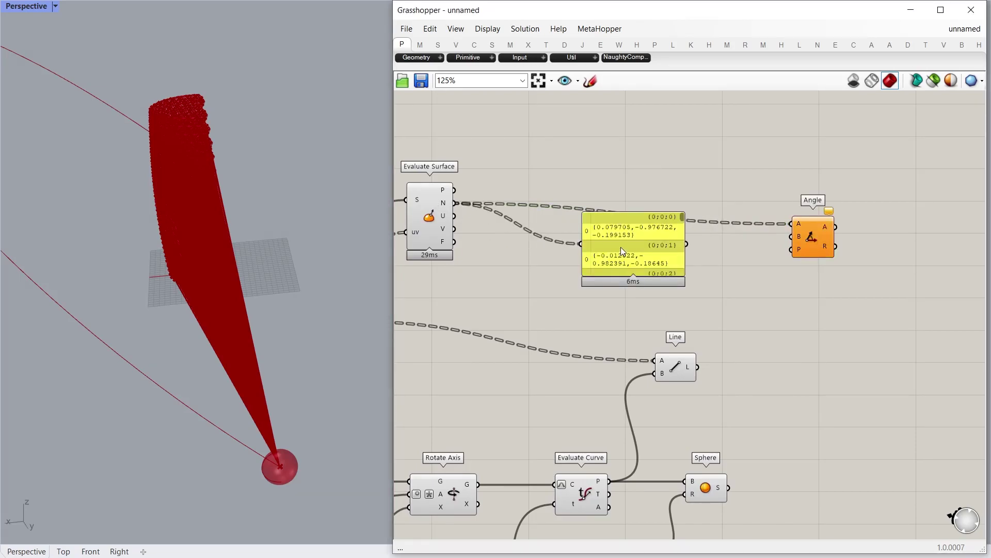
pyautogui.moveTo(684, 216); pyautogui.dragTo(683, 224)
# Step: Copy the Panel onto the Line component's output and feed the lines into Angle's B input
pyautogui.click(635, 252)
pyautogui.keyDown('alt'); pyautogui.moveTo(635, 252); pyautogui.dragTo(819, 351); pyautogui.keyUp('alt')
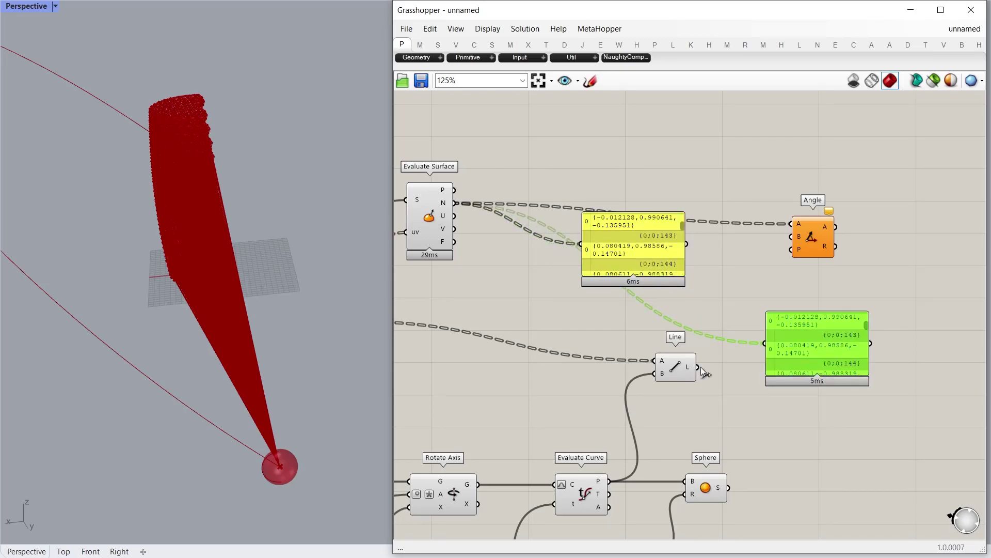
pyautogui.scroll(15, 870, 336)
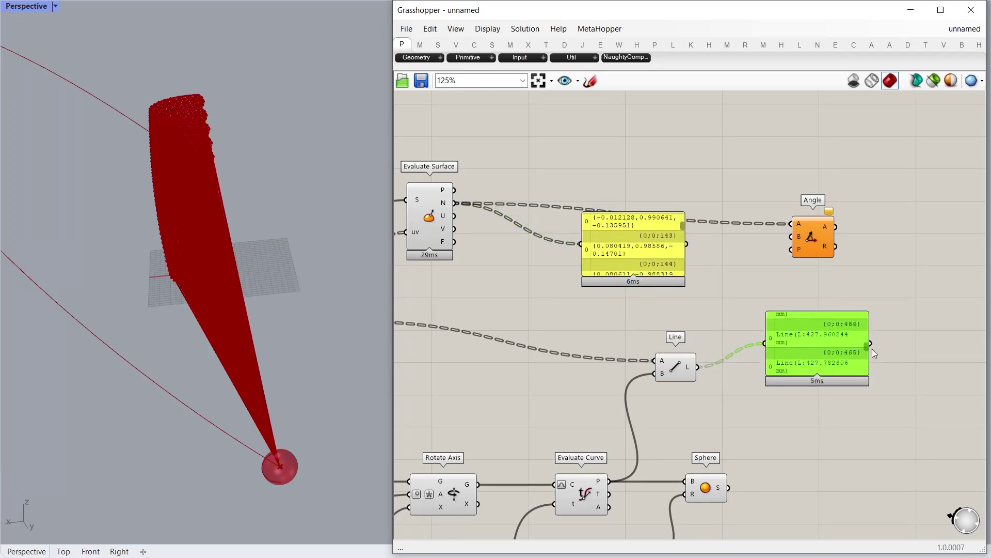
pyautogui.click(704, 304)
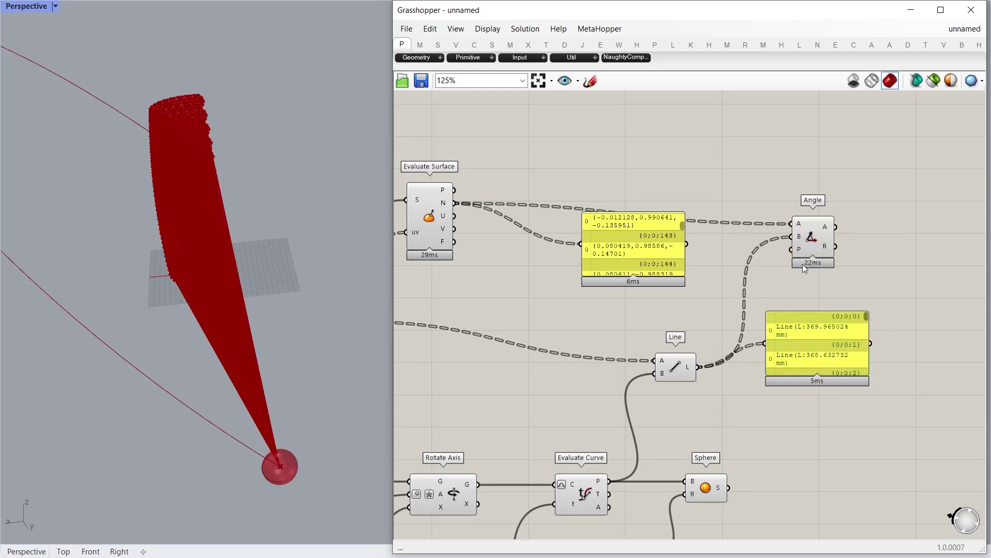
# Step: Delete the Panel listing the normals and feed Angle's A output into the remaining Panel, replacing the Line input
pyautogui.press('Delete')
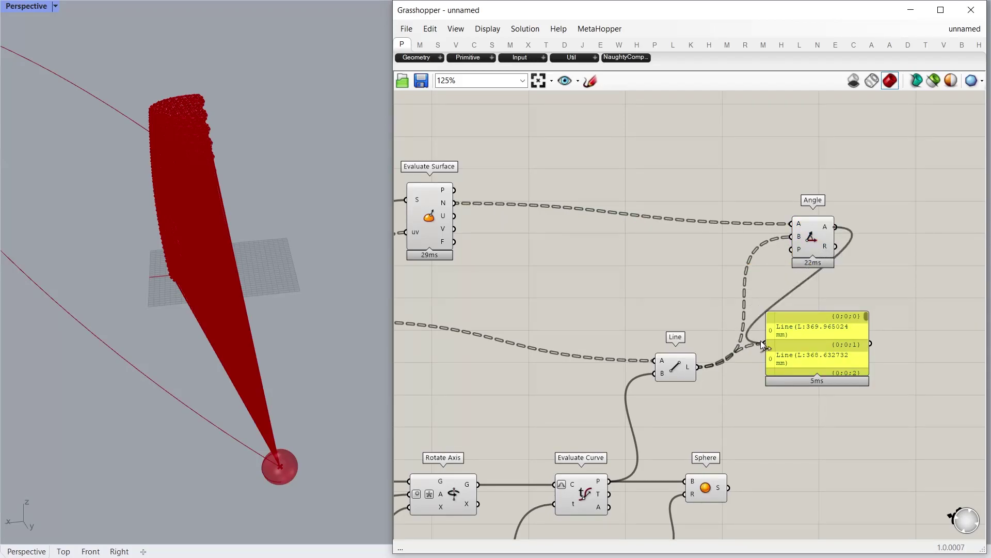
pyautogui.moveTo(762, 345); pyautogui.dragTo(766, 343)
pyautogui.moveTo(811, 357); pyautogui.dragTo(932, 293)
pyautogui.moveTo(803, 246); pyautogui.dragTo(800, 230)
pyautogui.scroll(-3, 662, 336)
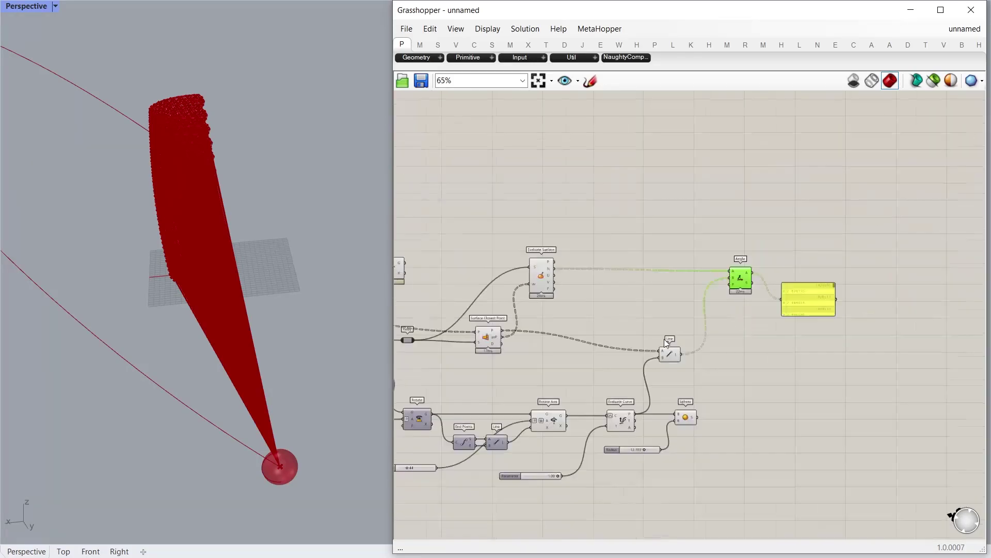
pyautogui.scroll(3, 840, 262)
pyautogui.moveTo(769, 335); pyautogui.dragTo(930, 285)
# Step: Add a Remap Numbers component and feed Angle's A output into its V input
pyautogui.doubleClick(634, 382)
pyautogui.write('re')
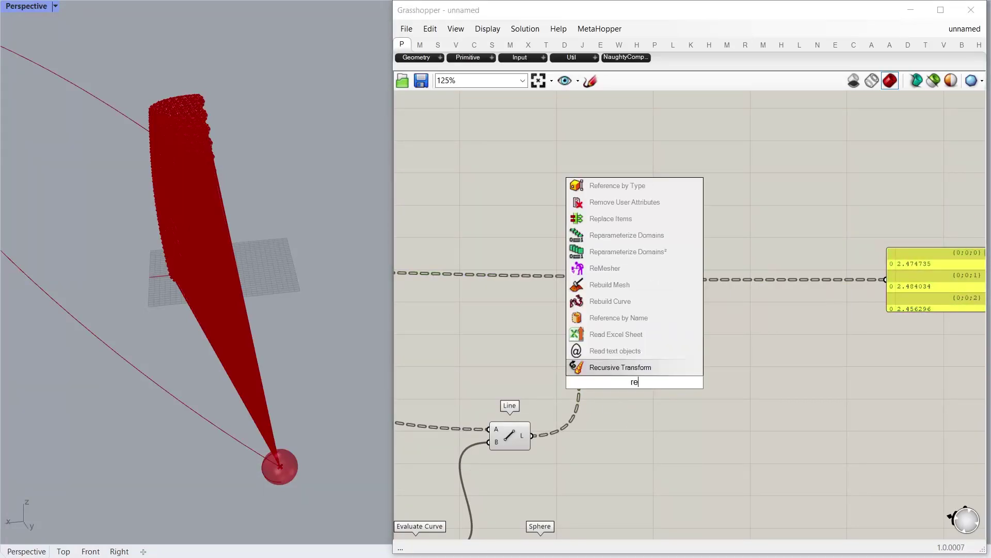
pyautogui.write('map numbers')
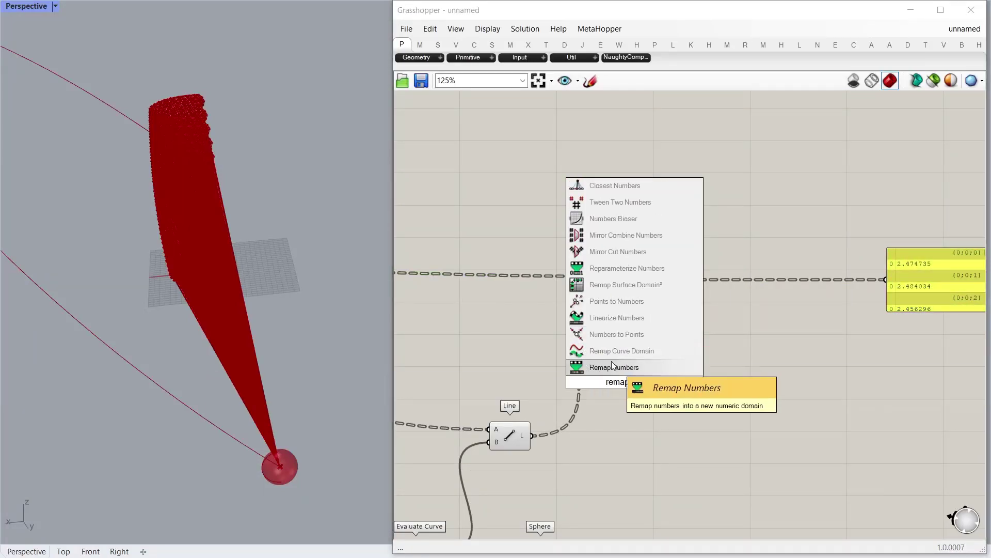
pyautogui.moveTo(612, 366); pyautogui.dragTo(863, 384)
# Step: Flatten Angle's A output and feed it through a new Bounds component into Remap Numbers' S input
pyautogui.doubleClick(741, 381)
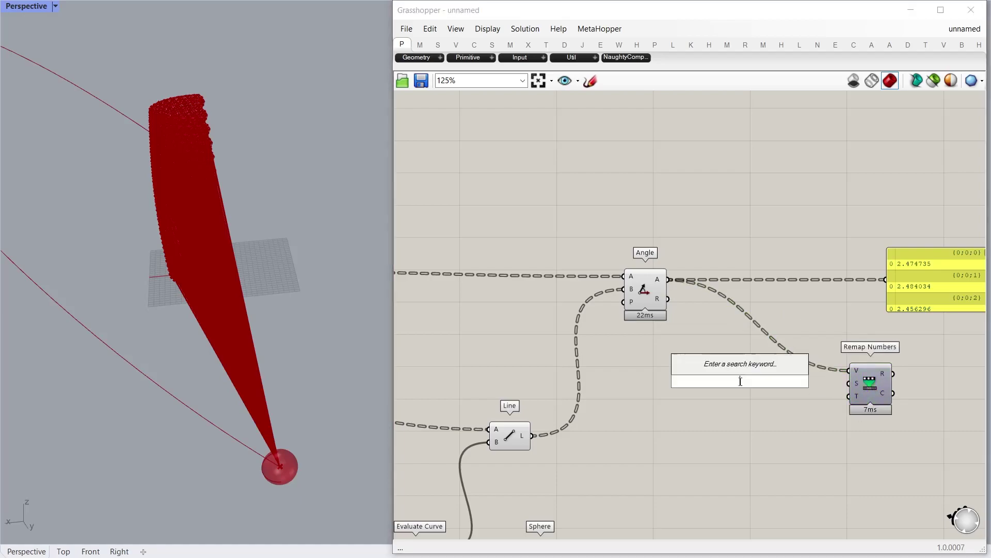
pyautogui.write('bounds')
pyautogui.click(709, 370)
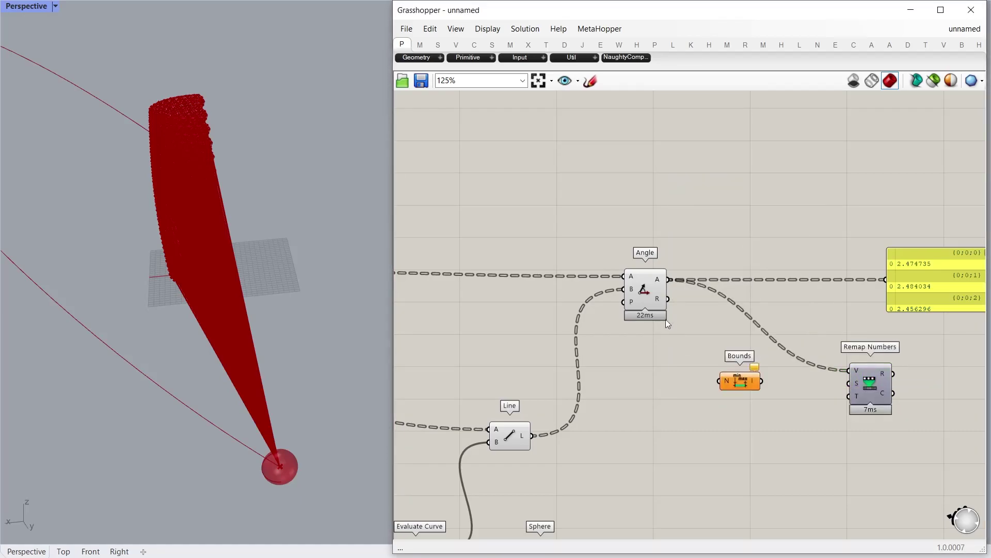
pyautogui.rightClick(661, 280)
pyautogui.click(693, 332)
pyautogui.moveTo(678, 279); pyautogui.dragTo(720, 381)
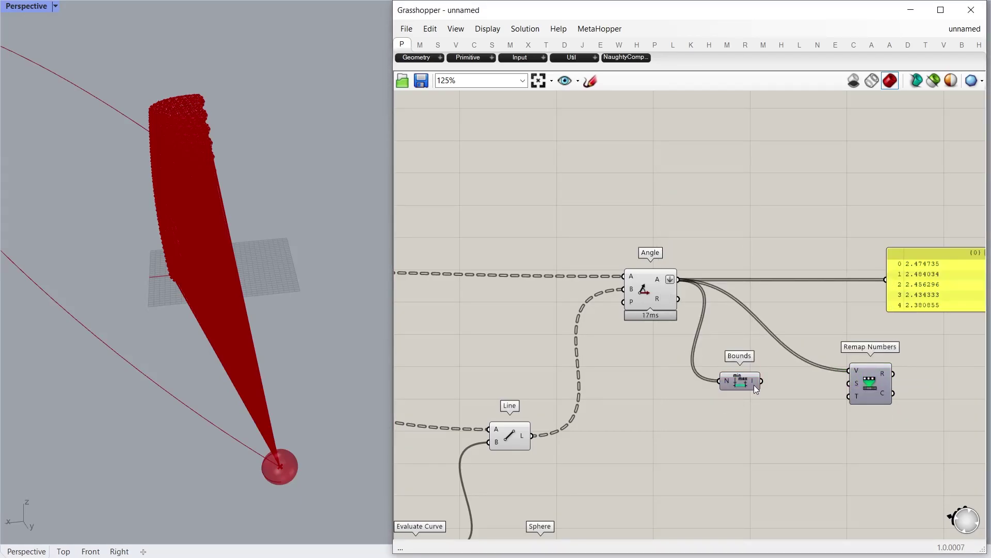
# Step: Add a Construct Domain component and connect it to Remap Numbers' T input
pyautogui.doubleClick(722, 453)
pyautogui.write('construct o')
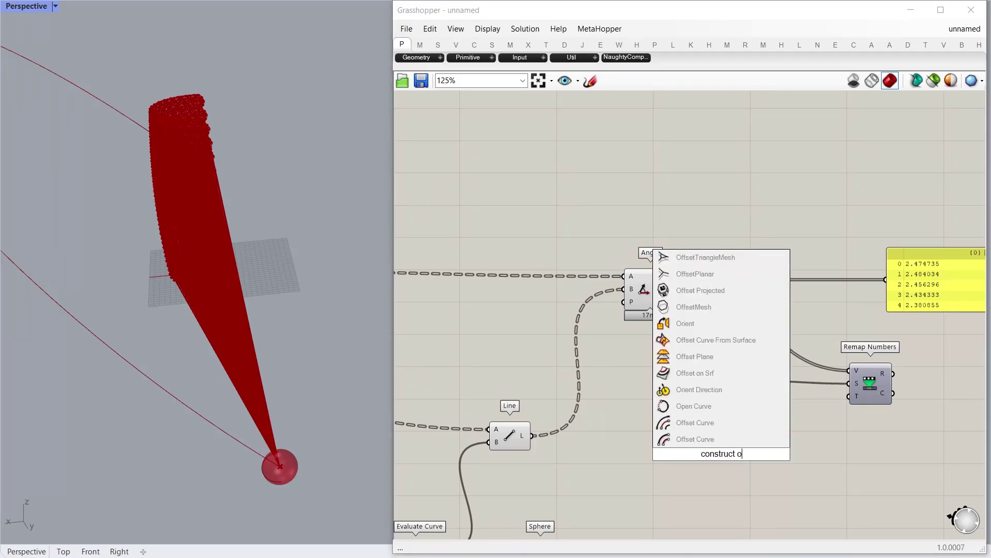
pyautogui.press('BackSpace')
pyautogui.write('domain')
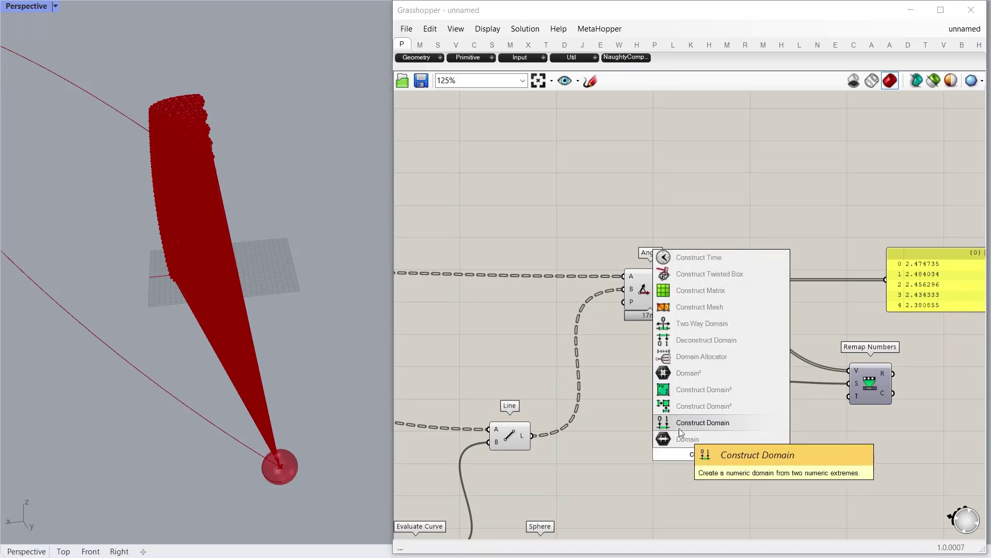
pyautogui.click(679, 428)
# Step: Add number sliders for Construct Domain, with the domain start at 5.26 and the domain end at 90.00
pyautogui.doubleClick(642, 459)
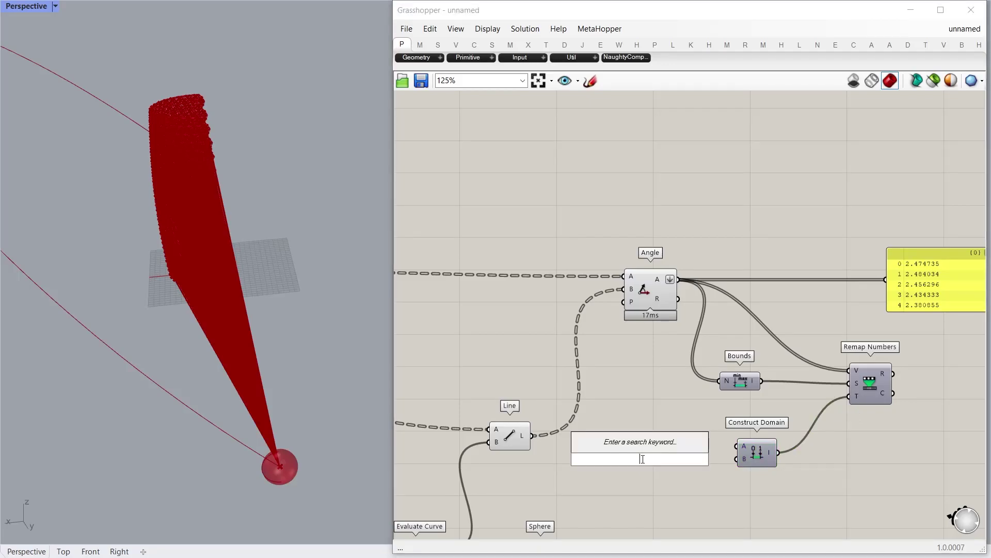
pyautogui.press('Return')
pyautogui.scroll(3, 642, 459)
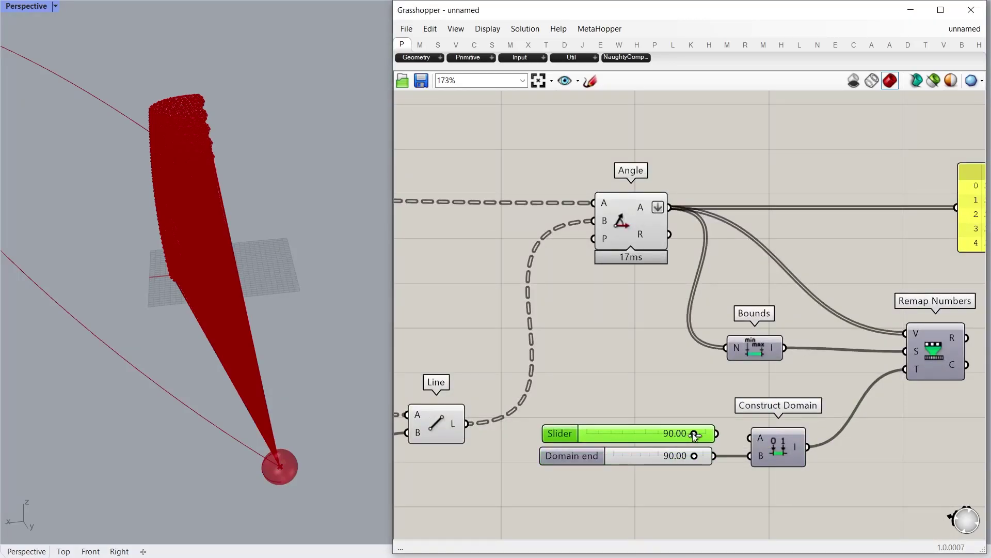
pyautogui.moveTo(692, 432); pyautogui.dragTo(751, 438)
# Step: Show Remap Numbers' R output in the Panel and move the panel-folding Rotate Axis with its Angle slider close to Remap Numbers
pyautogui.scroll(-2, 625, 523)
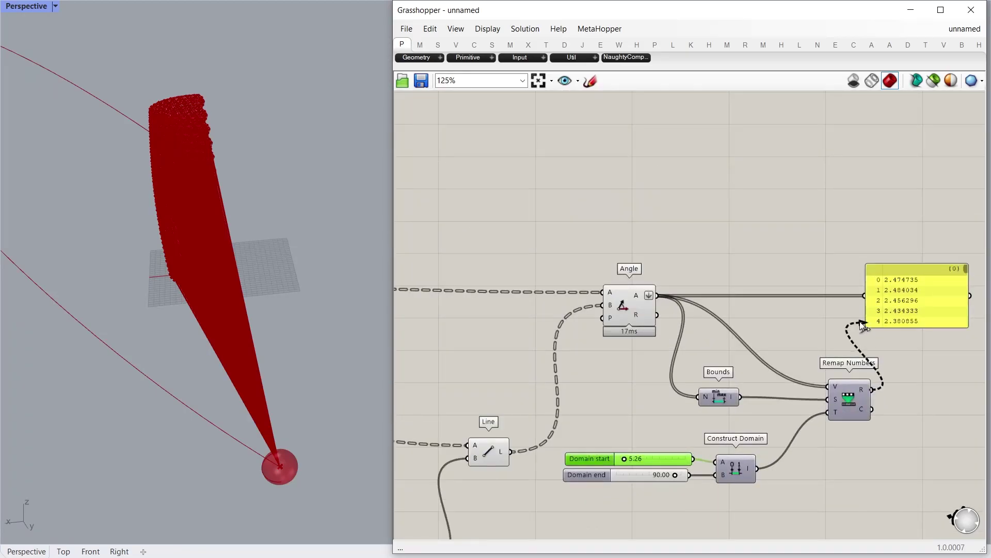
pyautogui.scroll(-6, 838, 412)
pyautogui.moveTo(620, 321); pyautogui.dragTo(856, 292, button='right')
pyautogui.moveTo(448, 349); pyautogui.dragTo(489, 337, button='right')
pyautogui.scroll(3, 489, 337)
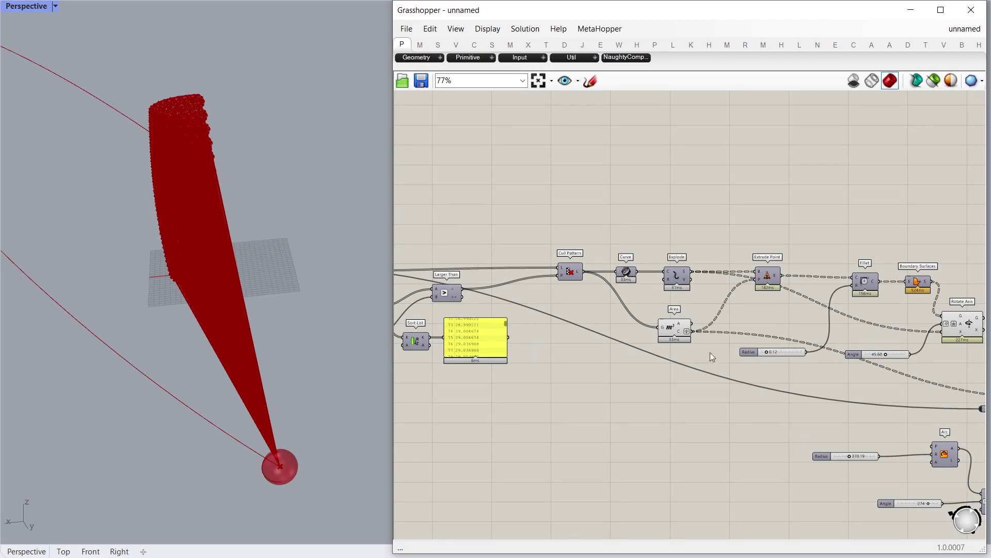
pyautogui.moveTo(909, 340); pyautogui.dragTo(684, 333, button='right')
pyautogui.scroll(4, 727, 327)
pyautogui.moveTo(730, 317); pyautogui.dragTo(763, 315)
pyautogui.scroll(-6, 640, 323)
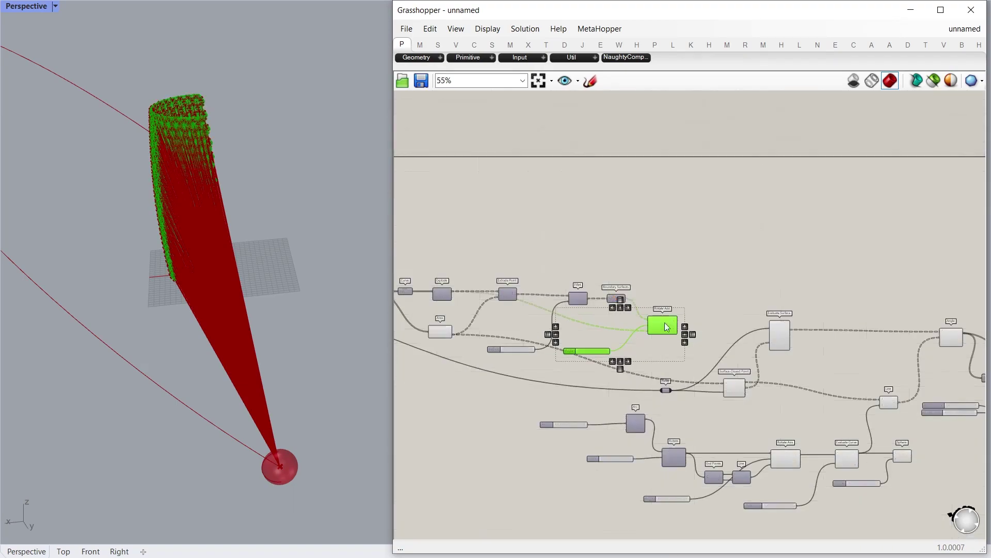
pyautogui.scroll(6, 949, 298)
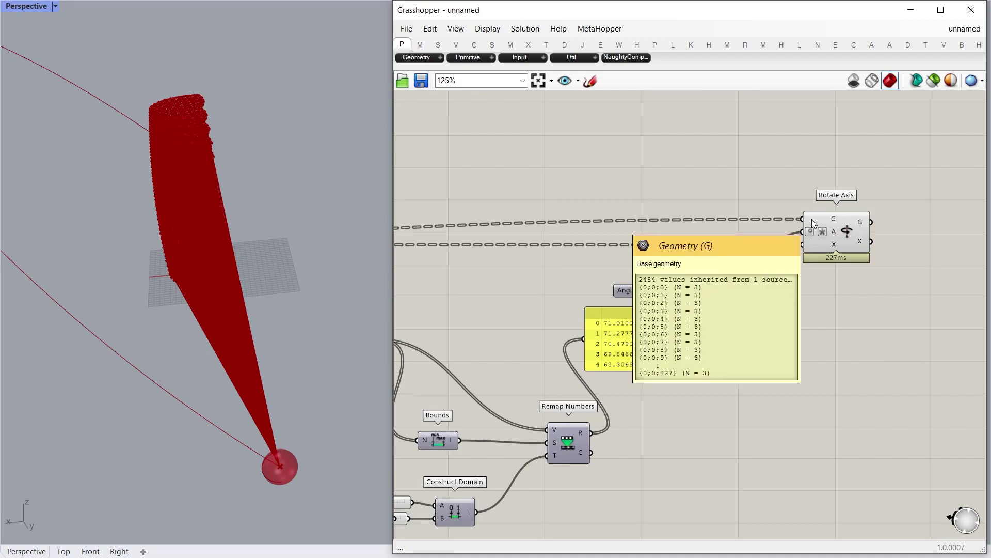
# Step: Simplify Remap Numbers' R output and feed it into Rotate Axis's angle input in place of the Angle slider
pyautogui.moveTo(811, 251)
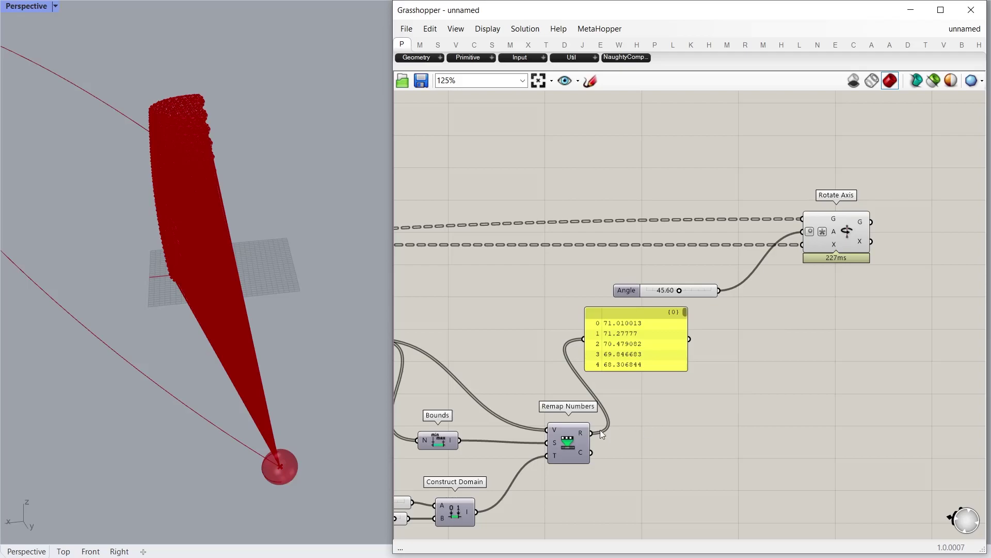
pyautogui.rightClick(585, 435)
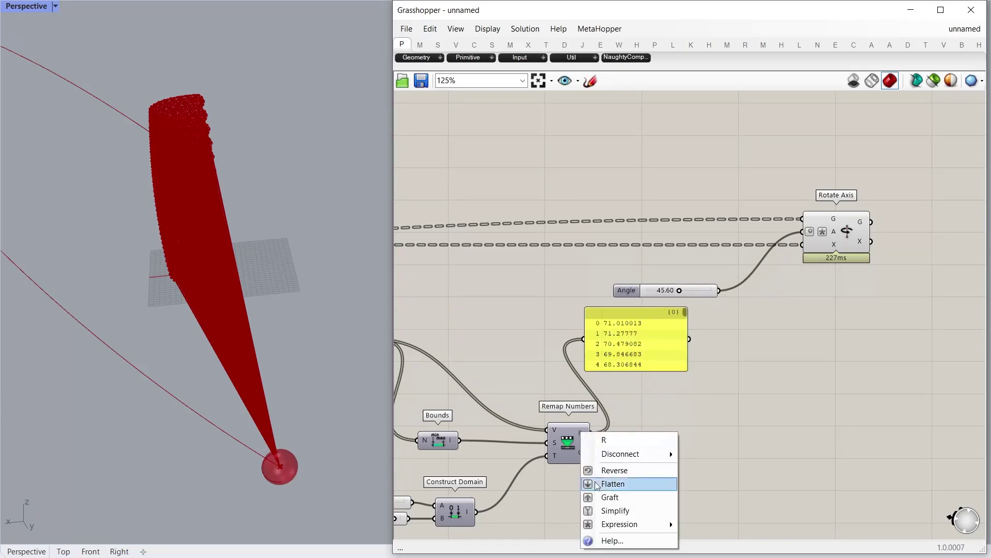
pyautogui.click(620, 510)
pyautogui.moveTo(636, 345); pyautogui.dragTo(860, 397)
pyautogui.moveTo(800, 228); pyautogui.dragTo(838, 237)
pyautogui.scroll(-6, 806, 266)
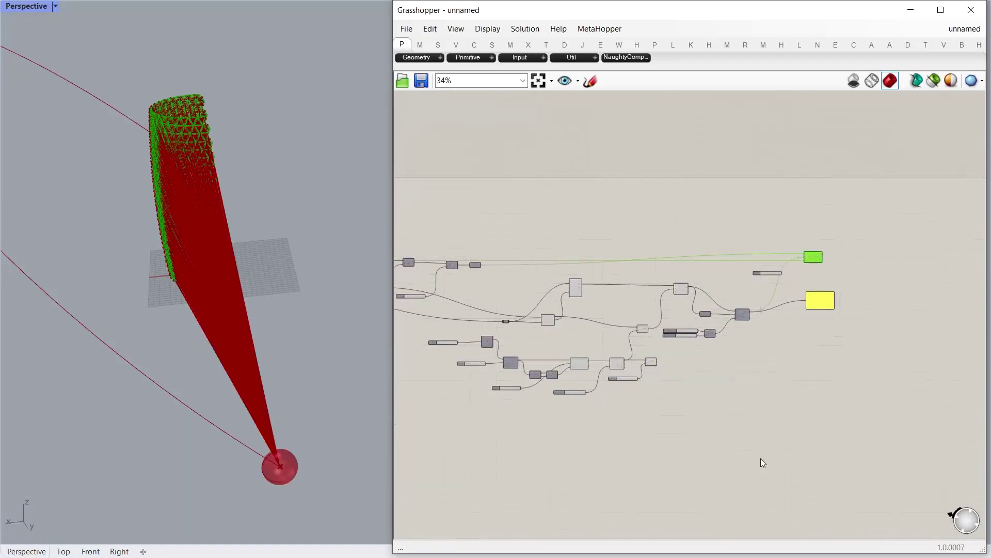
# Step: Turn off the preview of all components except the final Rotate Axis and examine the folded panels on the surface
pyautogui.moveTo(761, 460); pyautogui.dragTo(394, 158)
pyautogui.middleClick(610, 291)
pyautogui.click(615, 266)
pyautogui.moveTo(207, 264); pyautogui.dragTo(246, 317, button='right')
pyautogui.scroll(-4, 202, 312)
pyautogui.scroll(8, 202, 312)
pyautogui.scroll(4, 173, 244)
pyautogui.keyDown('shift'); pyautogui.moveTo(57, 268); pyautogui.dragTo(112, 259, button='right'); pyautogui.keyUp('shift')
pyautogui.scroll(5, 112, 258)
pyautogui.scroll(4, 842, 264)
# Step: Delete the disconnected number slider beside Rotate Axis
pyautogui.moveTo(847, 403); pyautogui.dragTo(775, 336)
pyautogui.scroll(4, 814, 245)
pyautogui.click(503, 358)
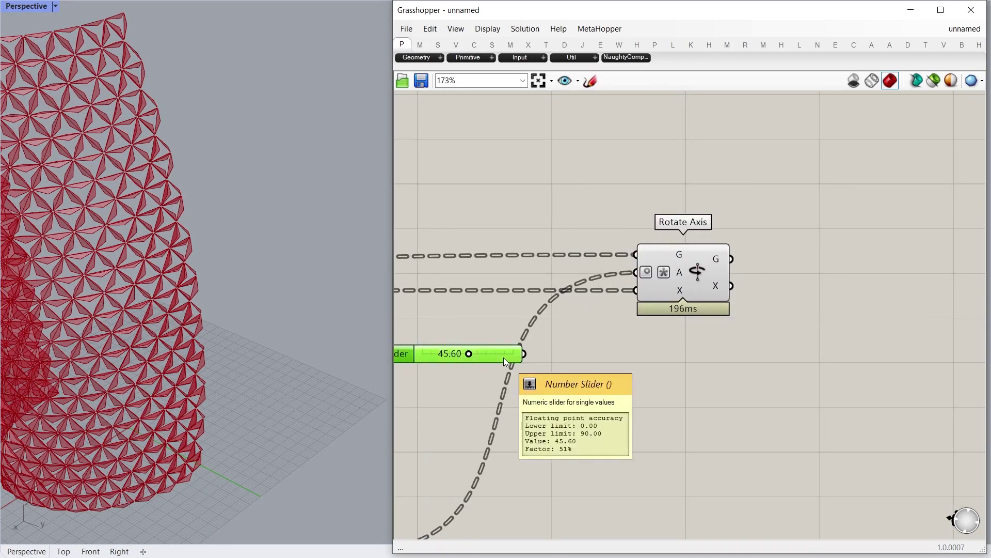
# Step: Add Custom Preview and Colour Swatch components, feeding the folded Rotate Axis geometry into G and the white swatch into M
pyautogui.doubleClick(841, 293)
pyautogui.write('custom preview')
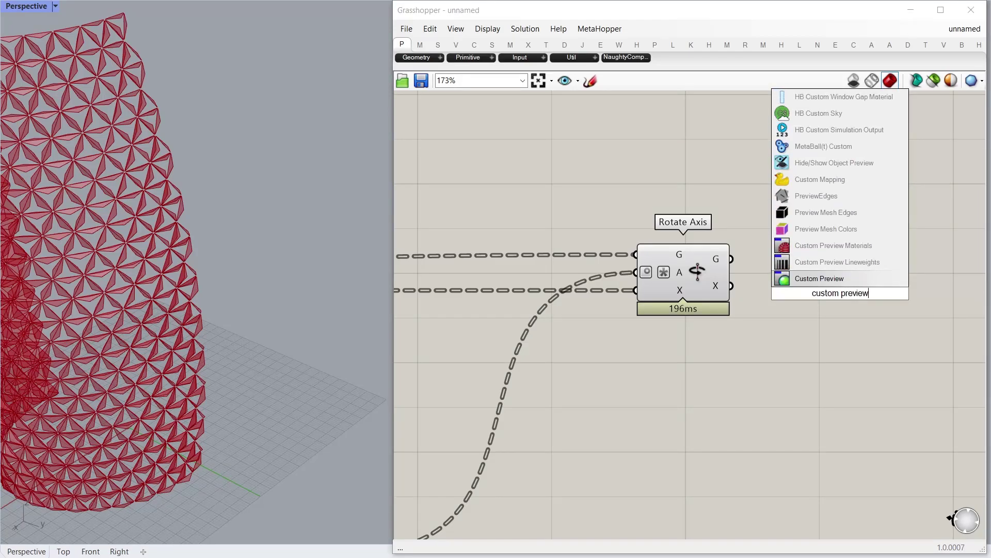
pyautogui.press('Return')
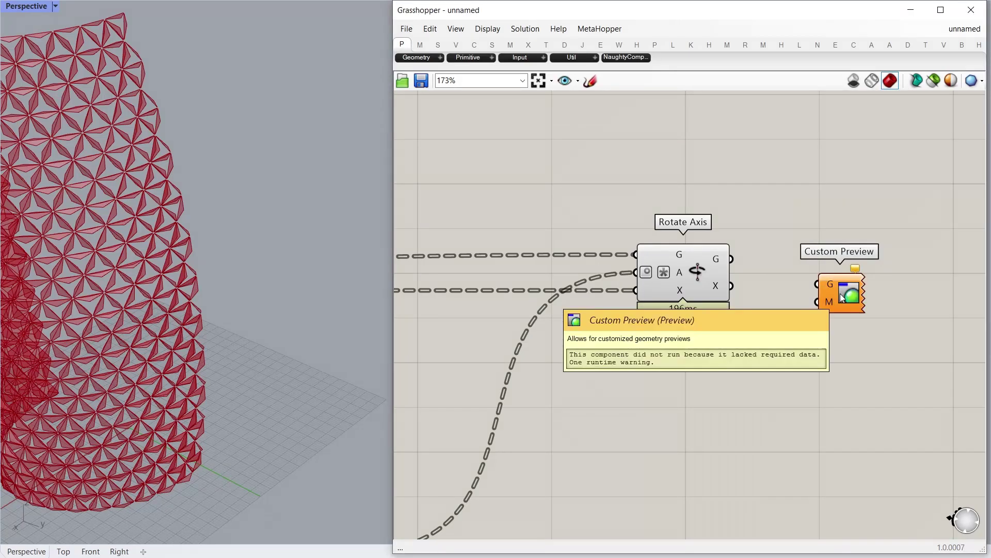
pyautogui.doubleClick(724, 377)
pyautogui.write('swatc')
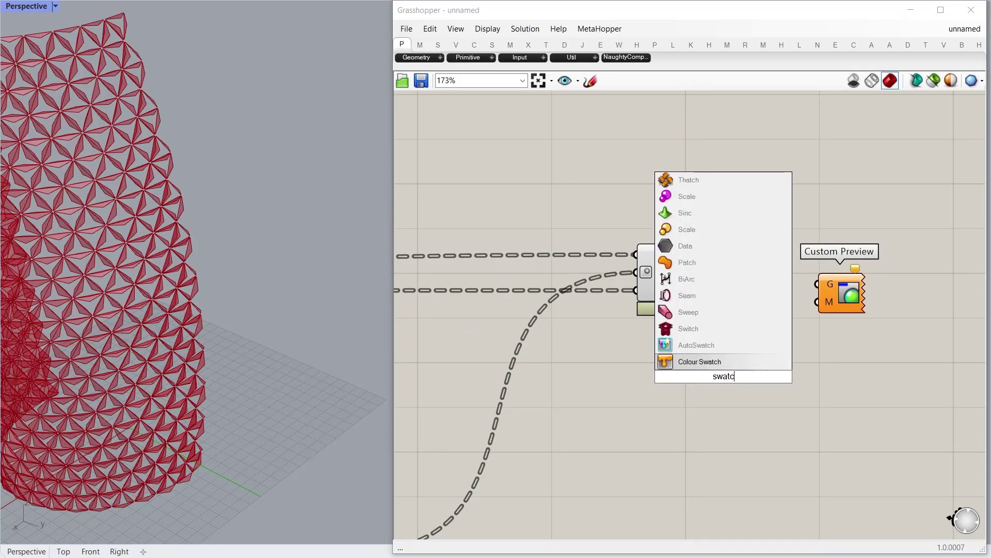
pyautogui.press('Return')
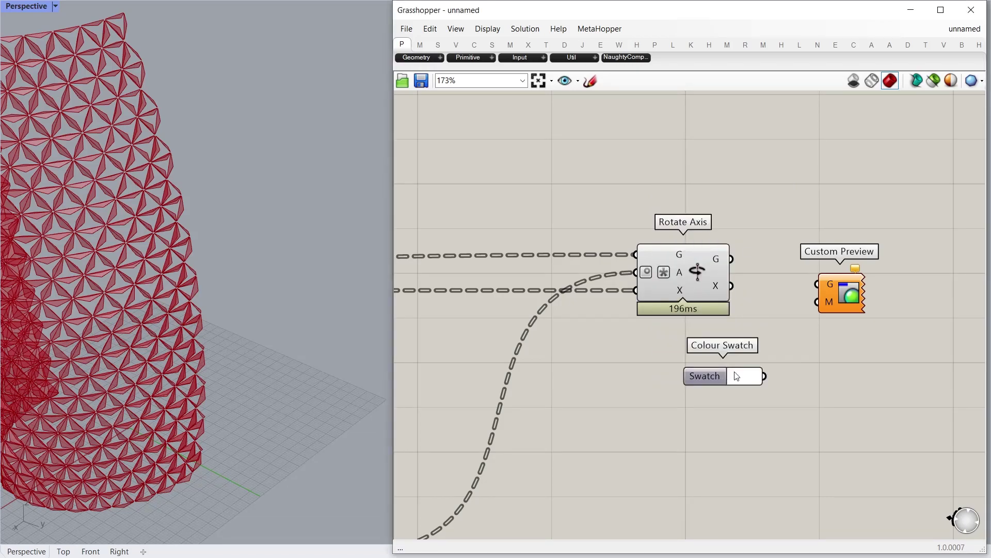
pyautogui.moveTo(863, 296); pyautogui.dragTo(900, 295)
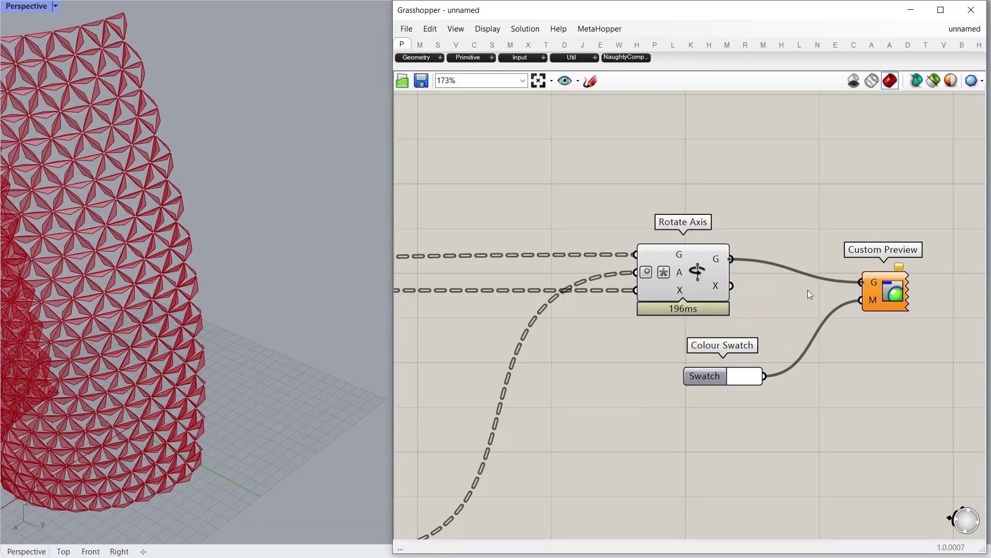
# Step: Turn off the preview of all components except Custom Preview and view the whole surface
pyautogui.click(884, 301)
pyautogui.hotkey('ctrl', 'i')
pyautogui.middleClick(548, 396)
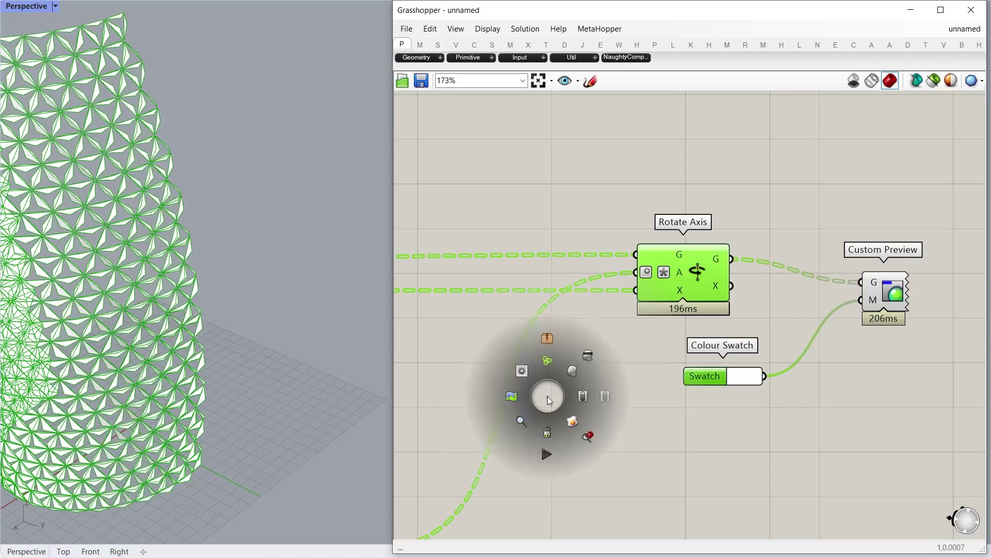
pyautogui.click(577, 362)
pyautogui.scroll(-3, 80, 312)
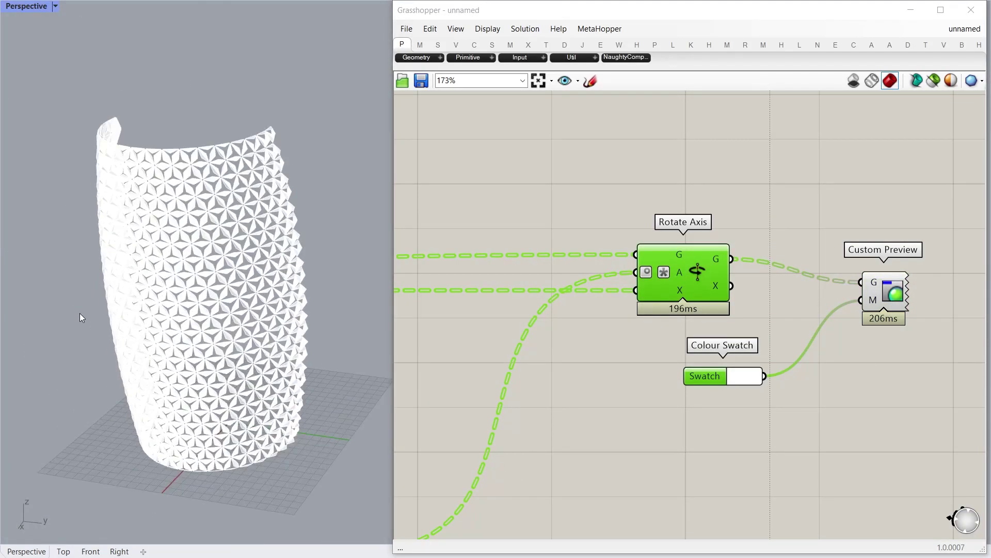
# Step: Try a white-background display mode for the Perspective viewport, settling on one with a dark background and soft shadows
pyautogui.click(55, 6)
pyautogui.click(46, 73)
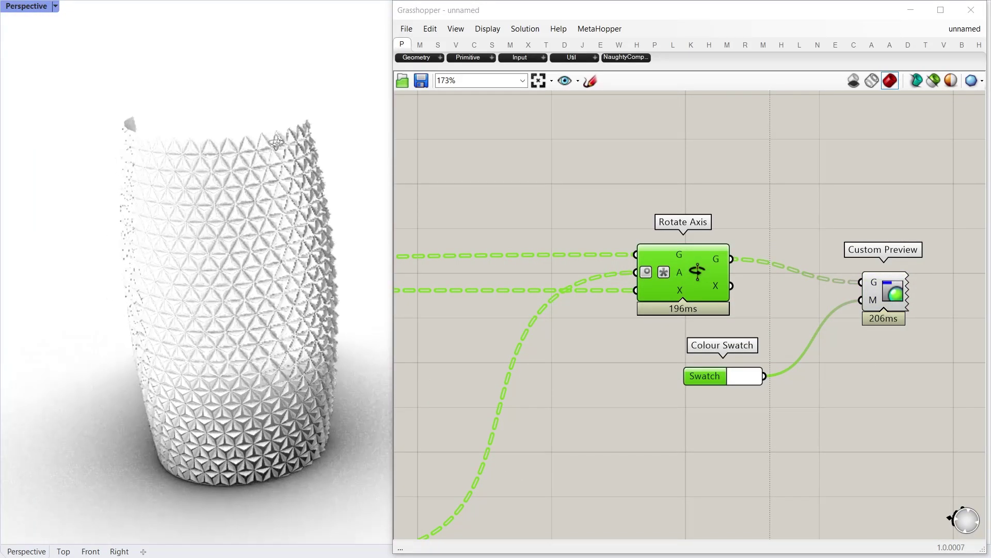
pyautogui.click(56, 6)
pyautogui.click(64, 203)
pyautogui.scroll(-7, 123, 239)
pyautogui.moveTo(122, 239); pyautogui.dragTo(237, 230, button='right')
pyautogui.scroll(12, 263, 258)
# Step: Set the Evaluate Curve's Parameter slider to 0.50 and inspect the panel folding from different angles
pyautogui.scroll(-4, 192, 287)
pyautogui.scroll(-3, 854, 295)
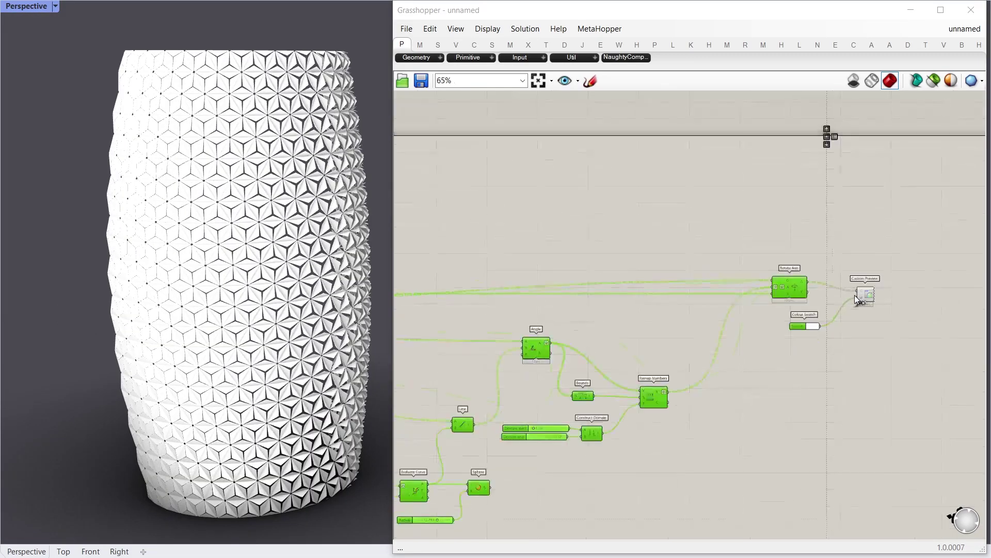
pyautogui.scroll(3, 712, 333)
pyautogui.scroll(2, 817, 265)
pyautogui.click(692, 361)
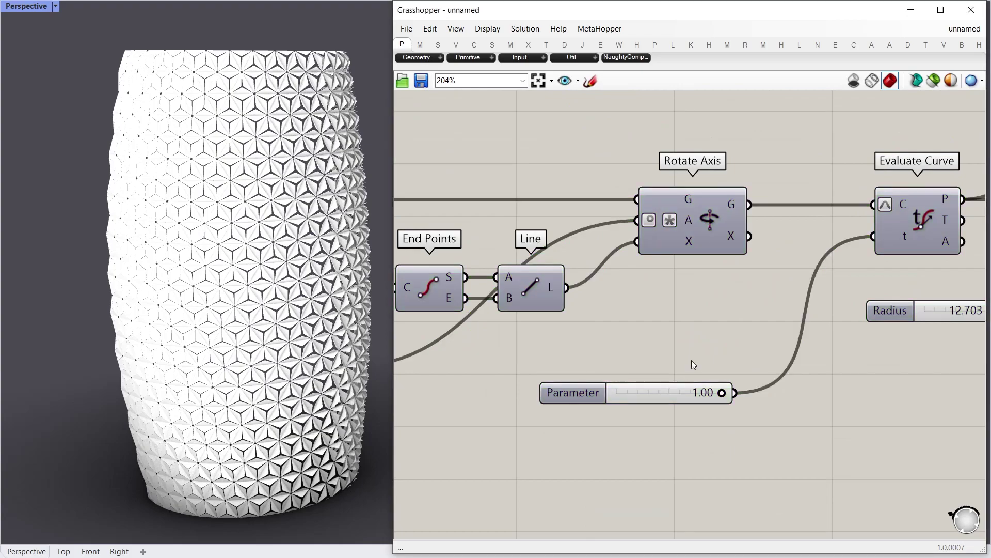
pyautogui.doubleClick(701, 398)
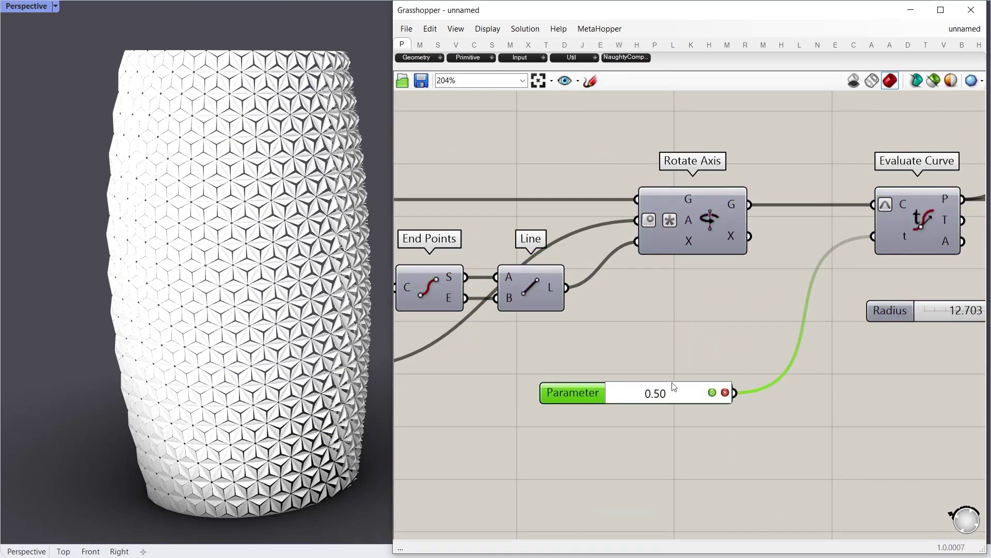
pyautogui.press('Return')
pyautogui.moveTo(321, 332); pyautogui.dragTo(3, 300, button='right')
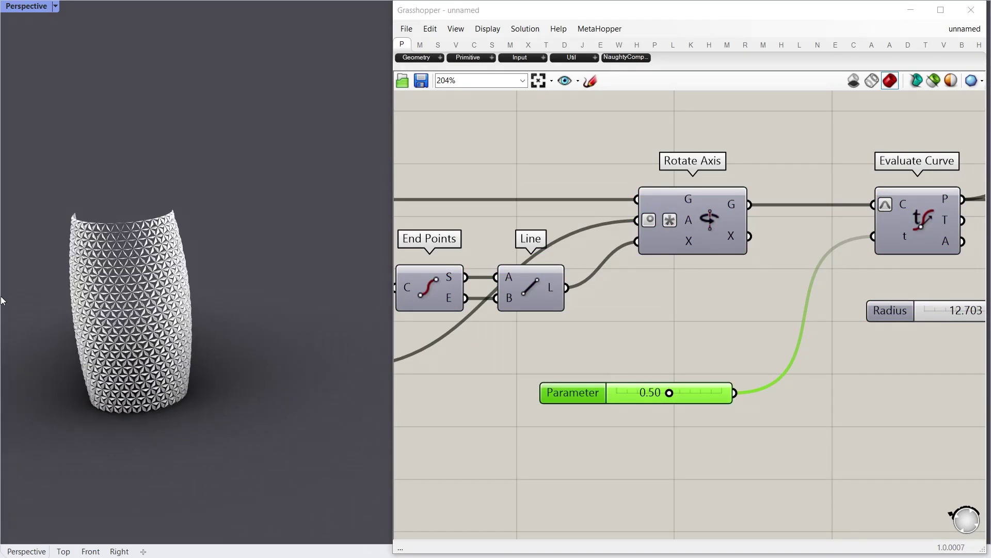
pyautogui.scroll(6, 87, 304)
pyautogui.moveTo(207, 325); pyautogui.dragTo(150, 332, button='right')
pyautogui.scroll(-5, 109, 331)
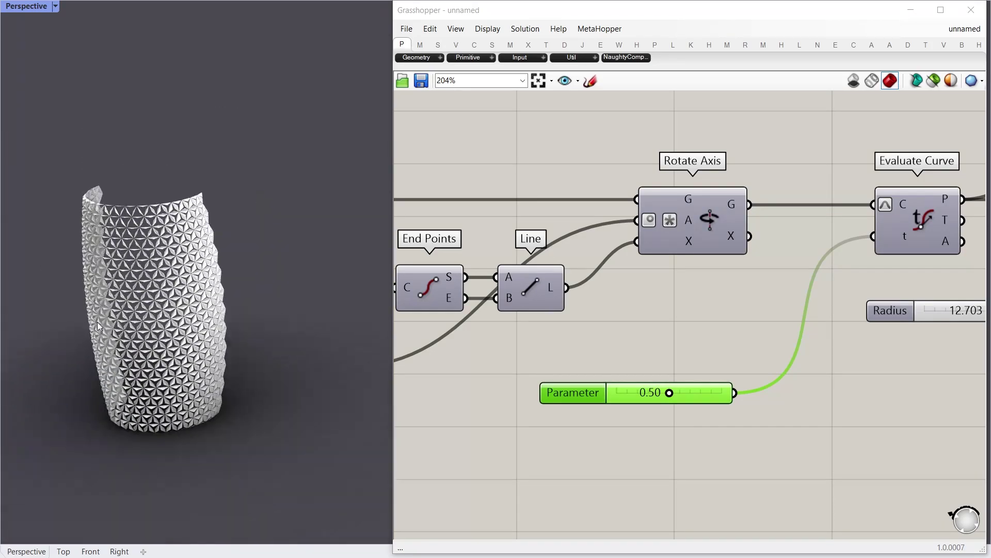
pyautogui.scroll(6, 226, 356)
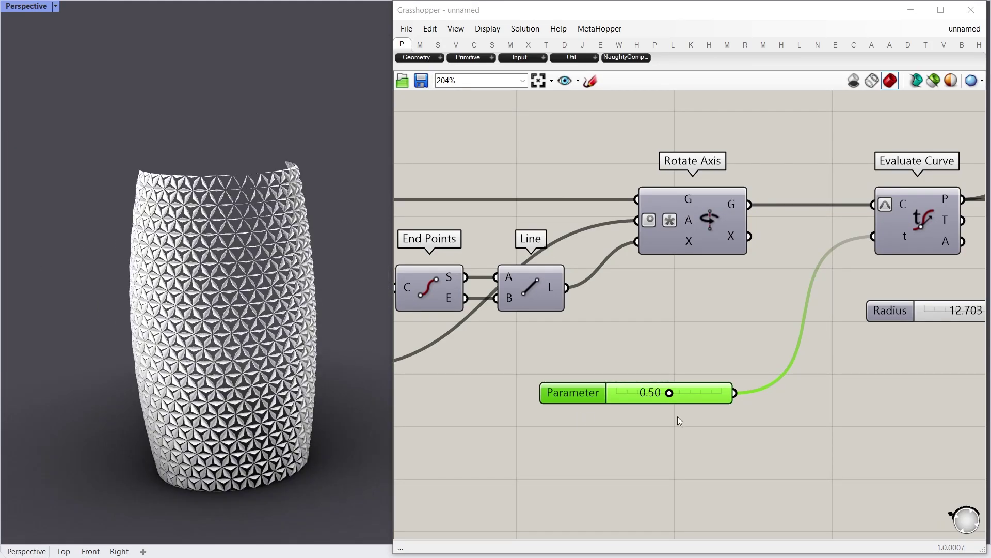
# Step: Set the Domain start slider of Construct Domain to 0
pyautogui.scroll(1, 678, 400)
pyautogui.scroll(-10, 672, 410)
pyautogui.scroll(11, 788, 351)
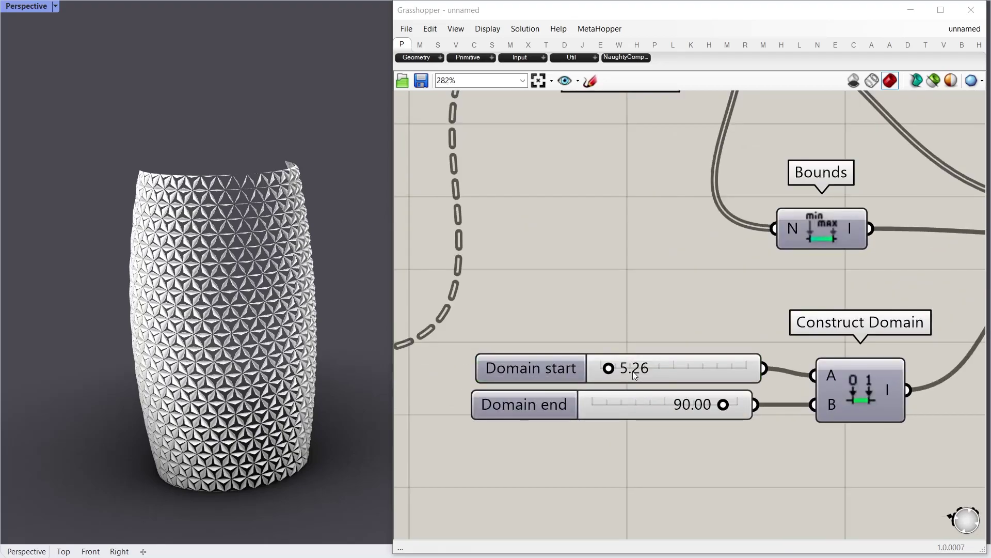
pyautogui.doubleClick(633, 371)
pyautogui.write('0')
pyautogui.click(741, 367)
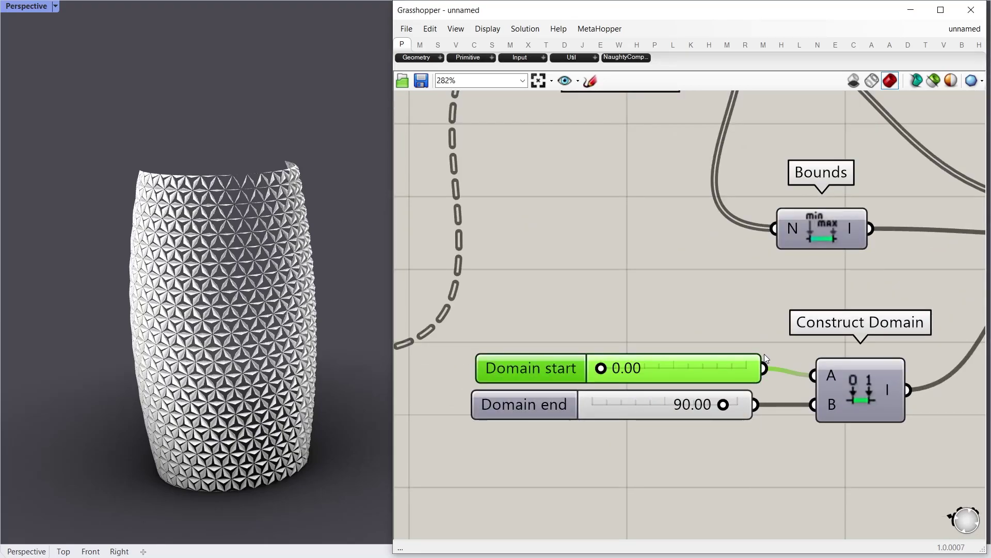
# Step: Set the Evaluate Curve's Parameter slider to 1 and check the panels for that sphere position
pyautogui.scroll(-8, 765, 355)
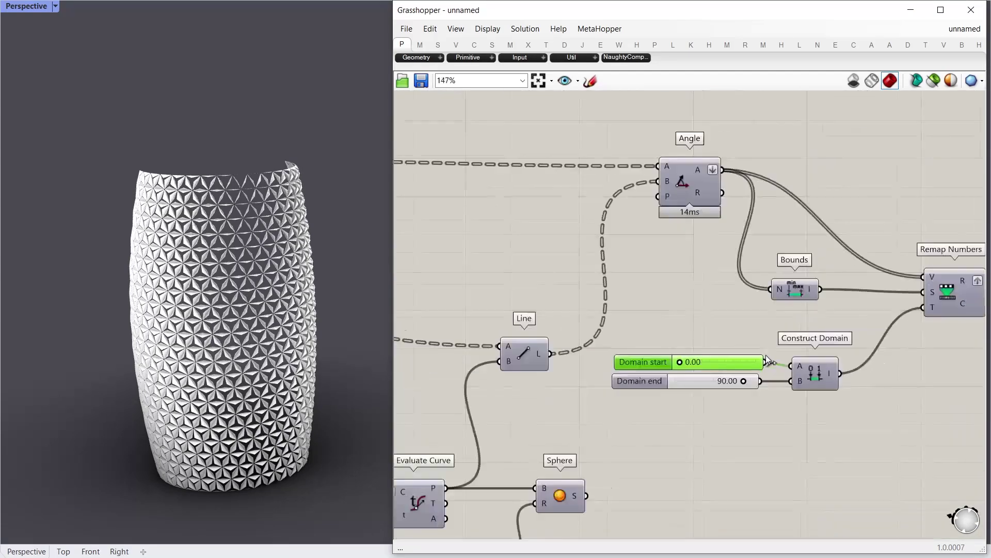
pyautogui.moveTo(616, 456); pyautogui.dragTo(852, 384, button='right')
pyautogui.scroll(4, 803, 381)
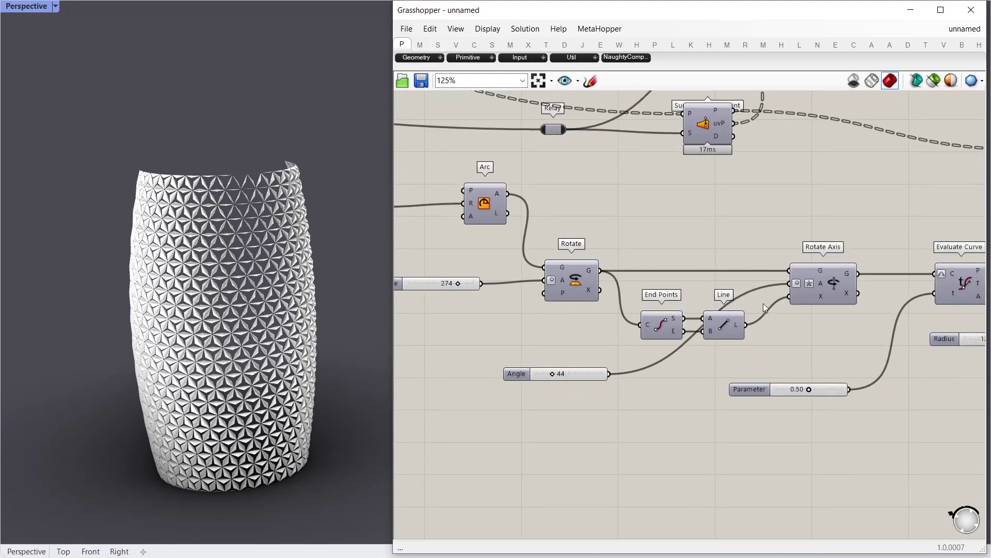
pyautogui.scroll(4, 813, 377)
pyautogui.doubleClick(757, 406)
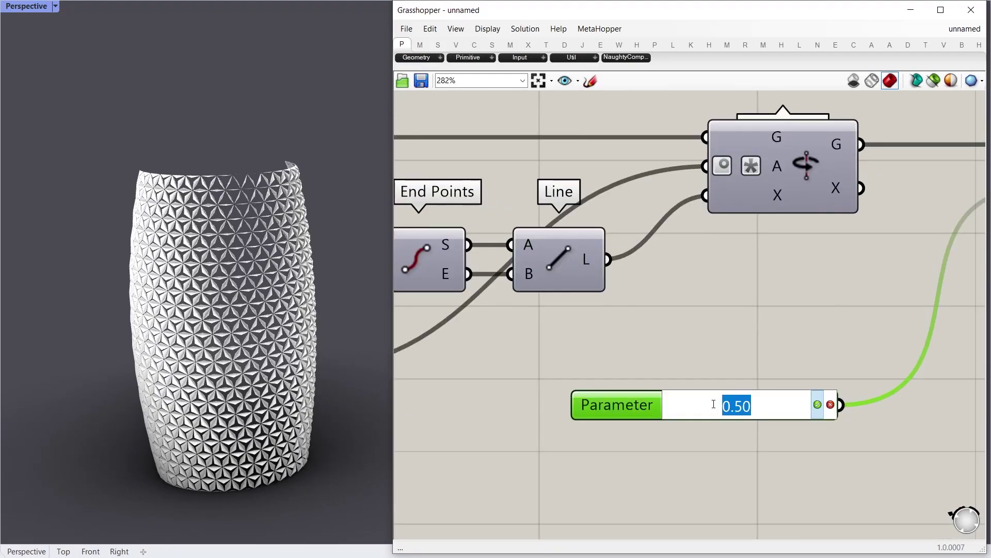
pyautogui.write('1')
pyautogui.press('Return')
pyautogui.moveTo(338, 398); pyautogui.dragTo(289, 381, button='right')
# Step: Turn on the preview of the Sphere and the arc's Rotate Axis to show the sun and its path beside the panels
pyautogui.scroll(-5, 654, 370)
pyautogui.scroll(2, 555, 377)
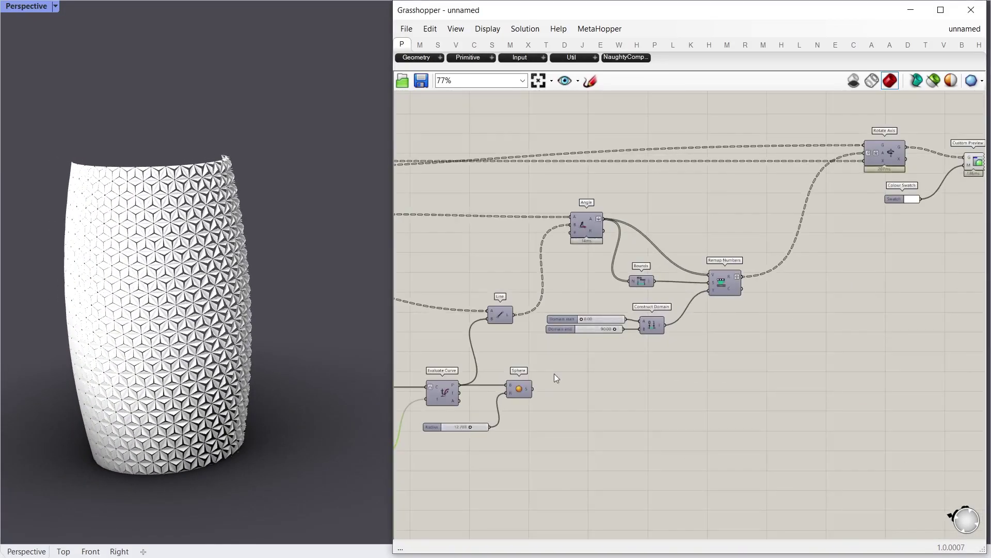
pyautogui.scroll(2, 524, 381)
pyautogui.click(514, 392)
pyautogui.middleClick(508, 385)
pyautogui.click(460, 361)
pyautogui.scroll(-10, 263, 379)
pyautogui.scroll(6, 284, 378)
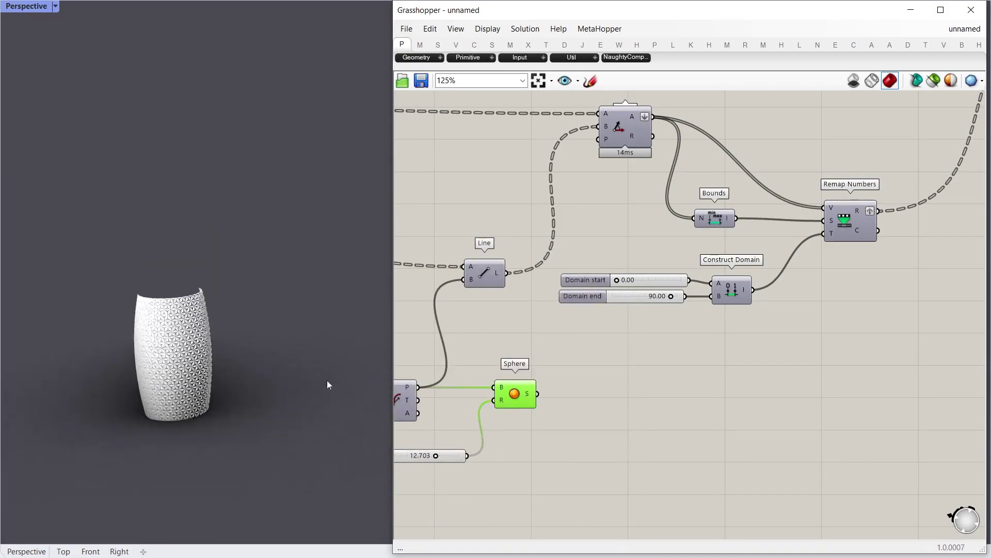
pyautogui.scroll(-5, 699, 328)
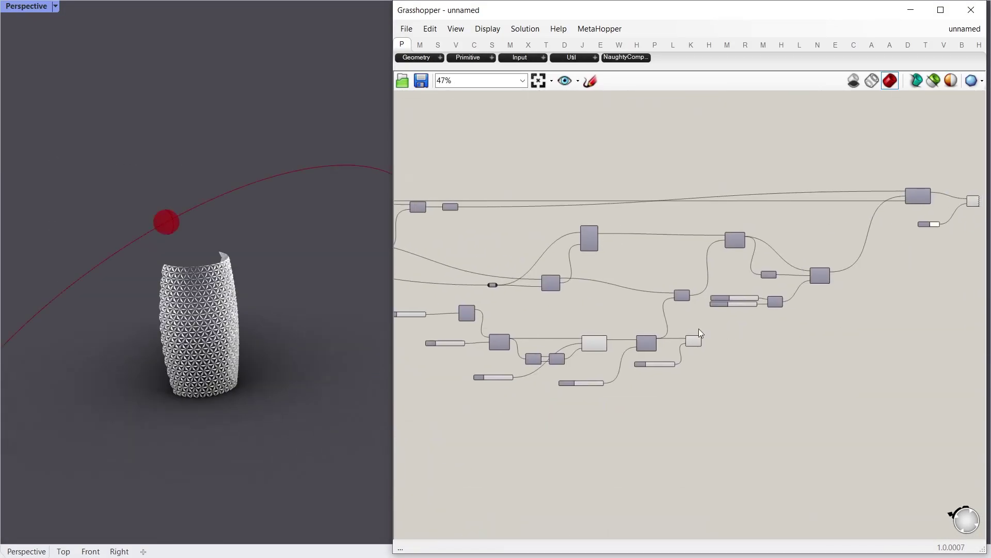
# Step: Duplicate Construct Domain with its Domain start and Domain end sliders and place the copy below the original
pyautogui.scroll(4, 699, 304)
pyautogui.scroll(4, 858, 279)
pyautogui.moveTo(858, 279); pyautogui.dragTo(719, 305, button='right')
pyautogui.moveTo(730, 389); pyautogui.dragTo(628, 324)
pyautogui.hotkey('ctrl', 'c')
pyautogui.hotkey('ctrl', 'v')
pyautogui.keyDown('alt'); pyautogui.moveTo(720, 348); pyautogui.dragTo(706, 422); pyautogui.keyUp('alt')
pyautogui.click(663, 477)
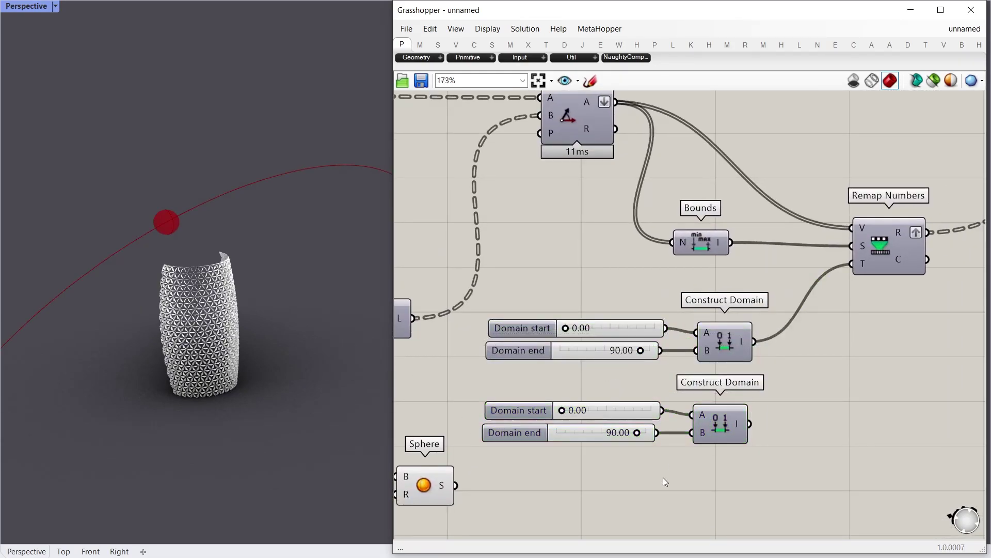
# Step: Swap the copied Construct Domain's slider inputs to run from 90 to 0 and feed its output into Remap Numbers' T input
pyautogui.moveTo(859, 270); pyautogui.dragTo(857, 265)
pyautogui.scroll(2, 138, 198)
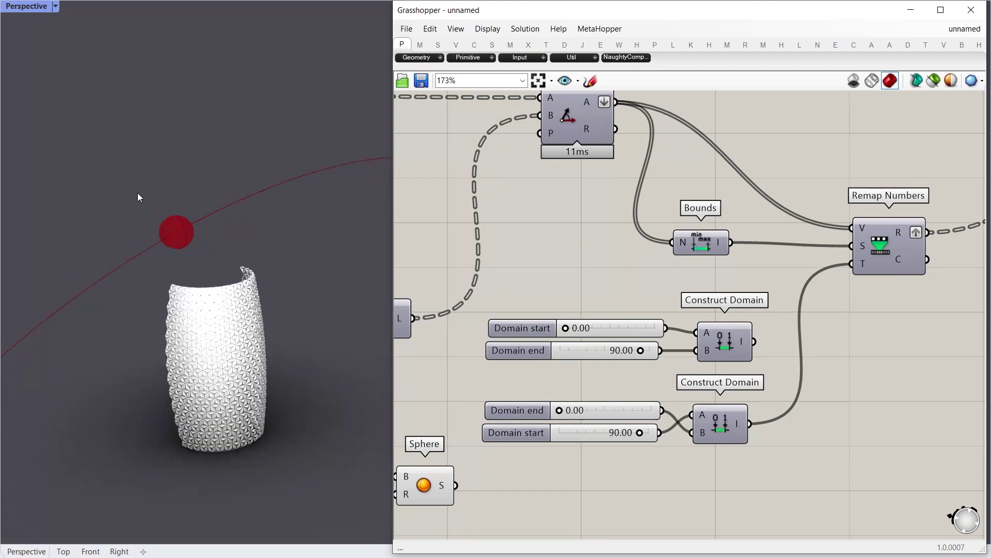
pyautogui.moveTo(138, 197); pyautogui.dragTo(139, 244, button='right')
pyautogui.scroll(-7, 717, 280)
pyautogui.scroll(3, 579, 329)
pyautogui.scroll(1, 578, 329)
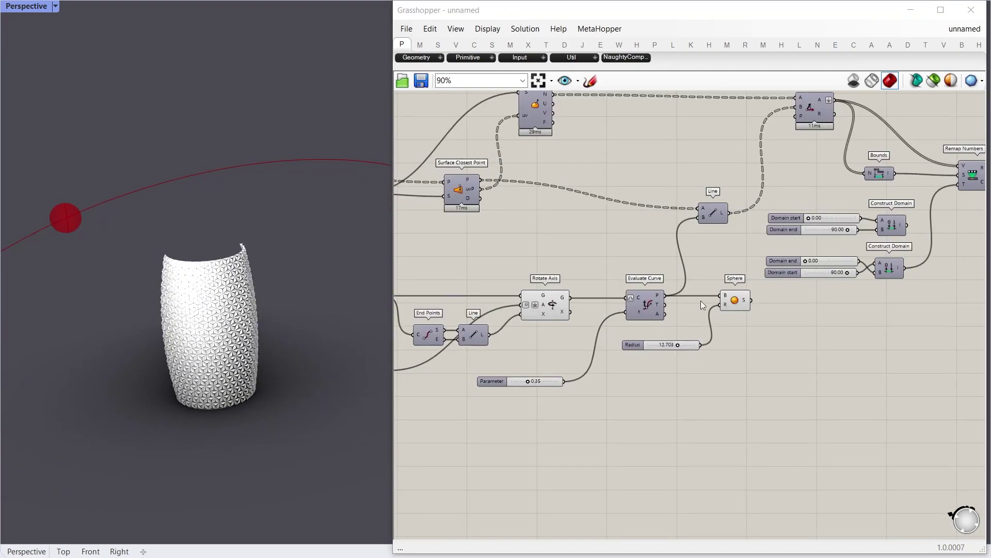
# Step: Show the preview of the Line component feeding Angle, examine the rays between sphere and surface, and hide it again
pyautogui.moveTo(690, 239); pyautogui.dragTo(583, 329, button='right')
pyautogui.click(607, 303)
pyautogui.middleClick(606, 303)
pyautogui.click(631, 276)
pyautogui.moveTo(266, 295); pyautogui.dragTo(337, 305, button='right')
pyautogui.middleClick(609, 302)
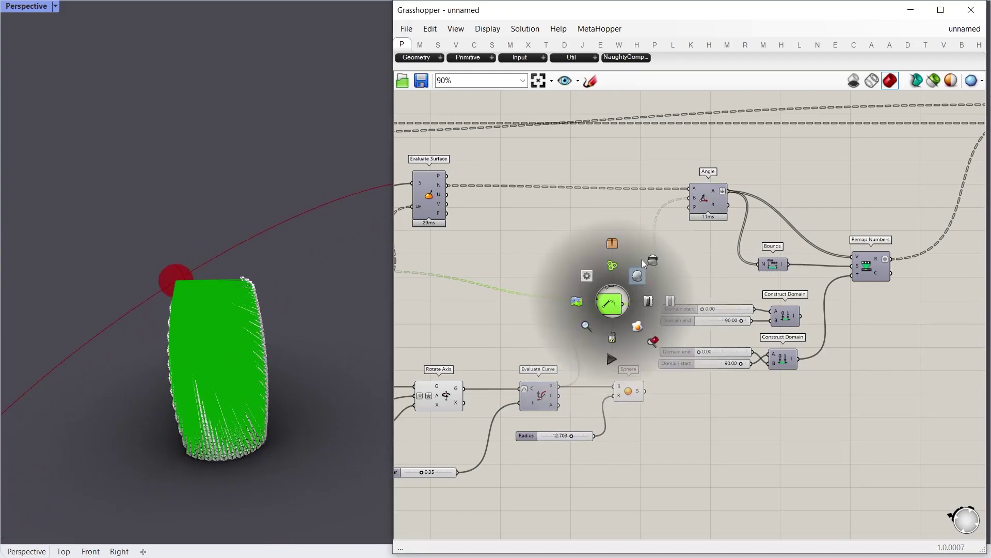
pyautogui.click(636, 274)
pyautogui.moveTo(235, 335); pyautogui.dragTo(202, 324, button='right')
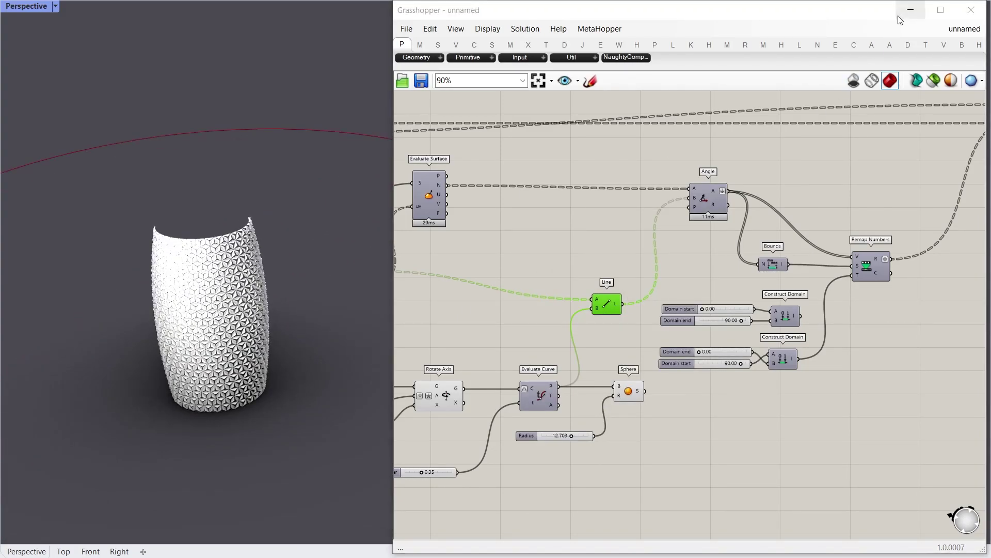